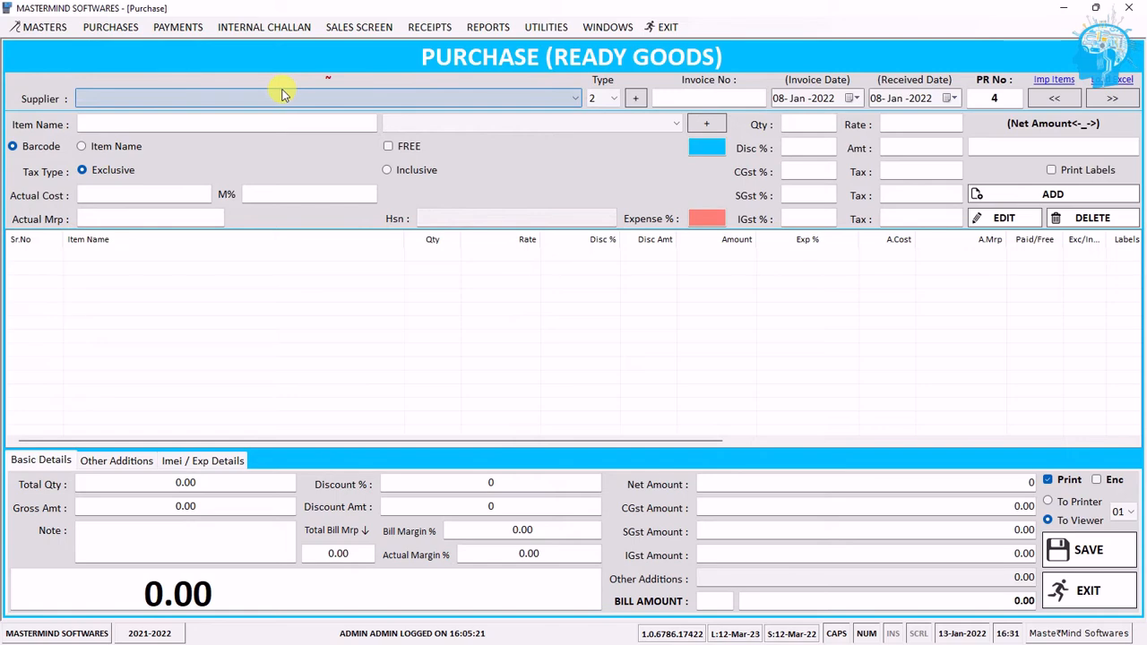
# Set the purchase's supplier to Dristi Enterprises ~ Mumbai and enter D3 as the invoice number.
pyautogui.click(285, 95)
pyautogui.scroll(-3, 340, 192)
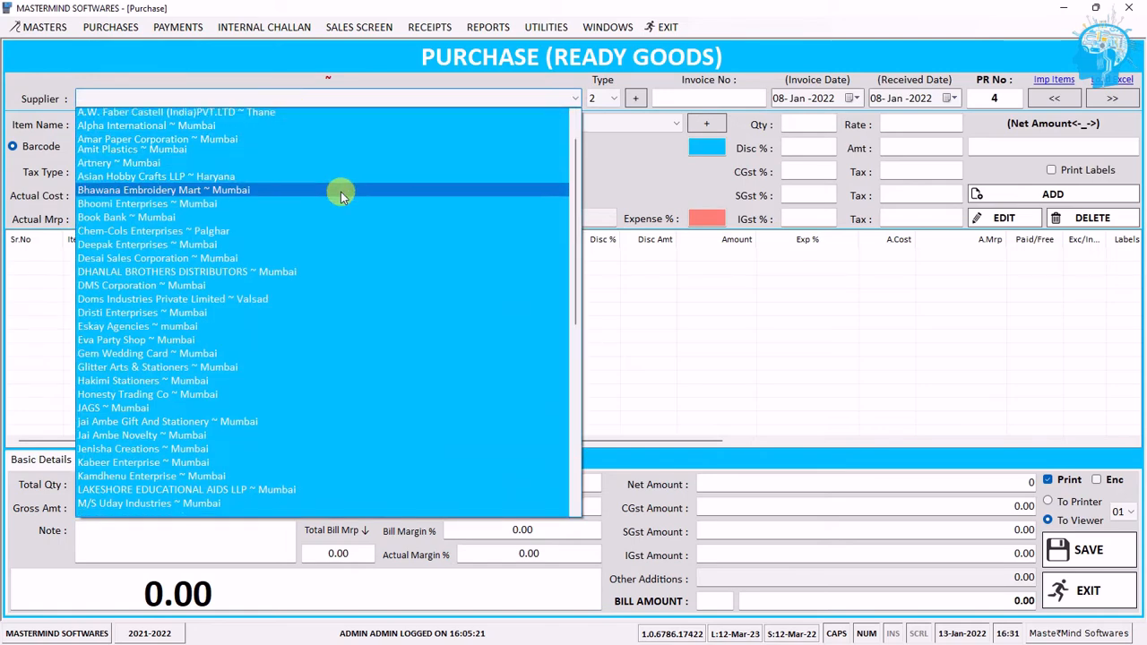
pyautogui.scroll(-1, 332, 203)
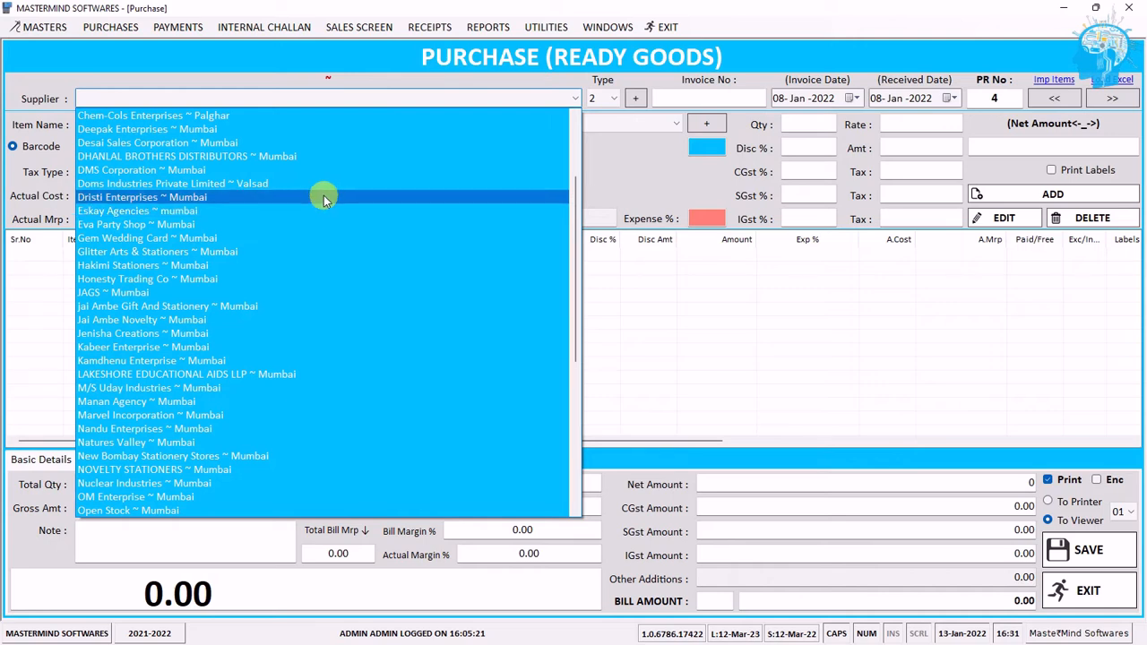
pyautogui.click(323, 196)
pyautogui.click(686, 101)
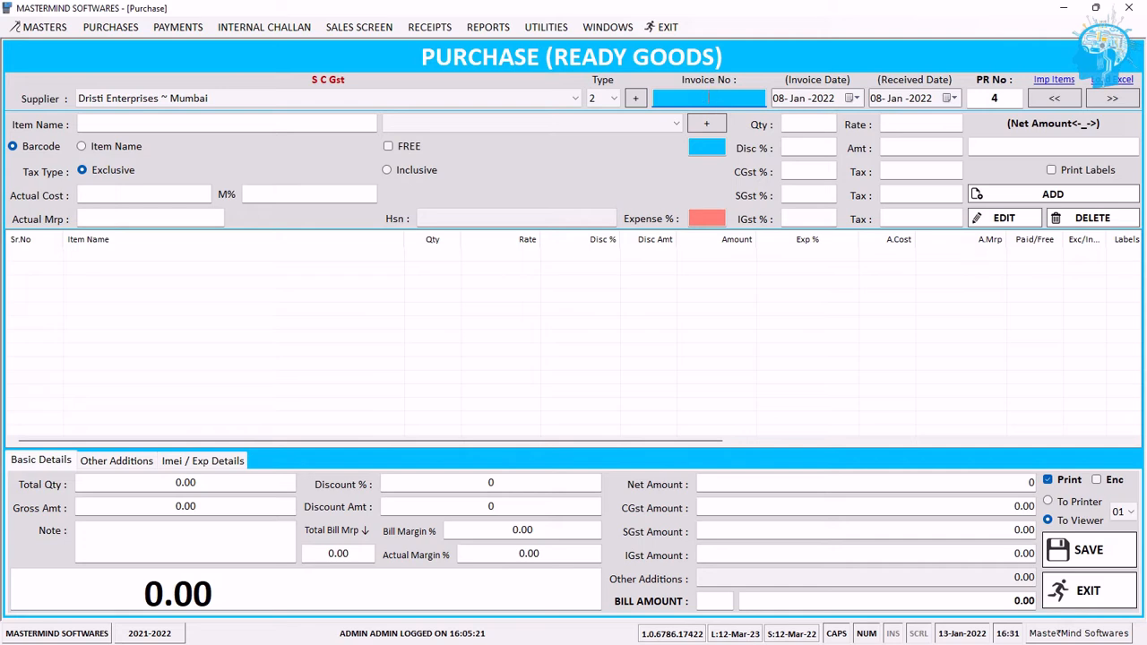
pyautogui.write('D3')
pyautogui.press('Tab')
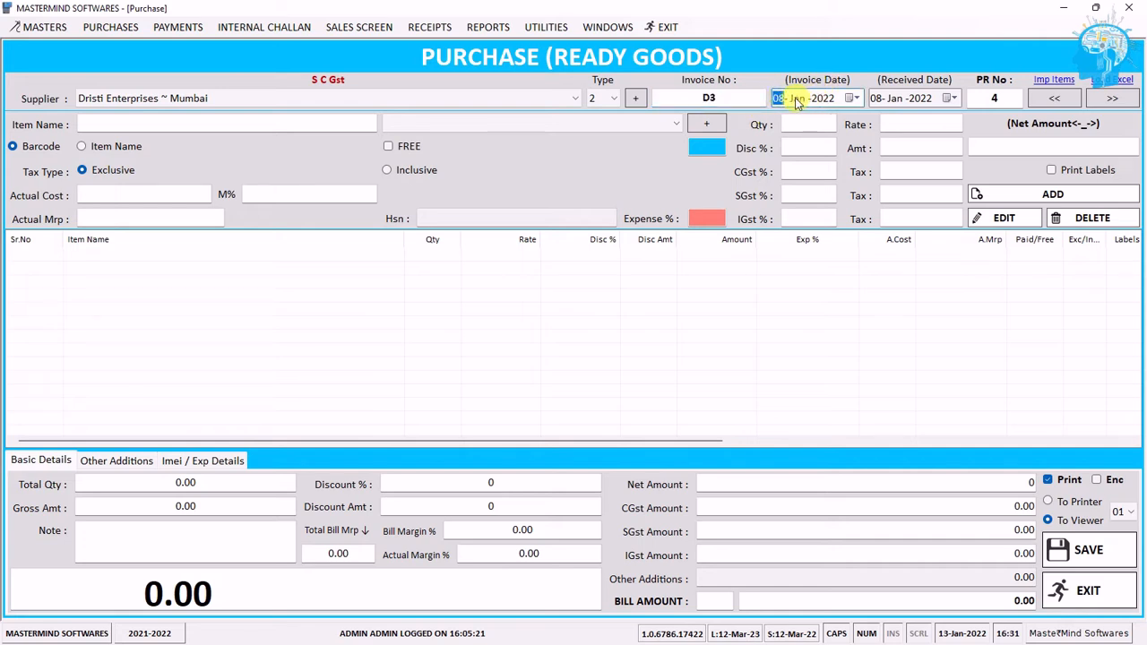
pyautogui.click(798, 100)
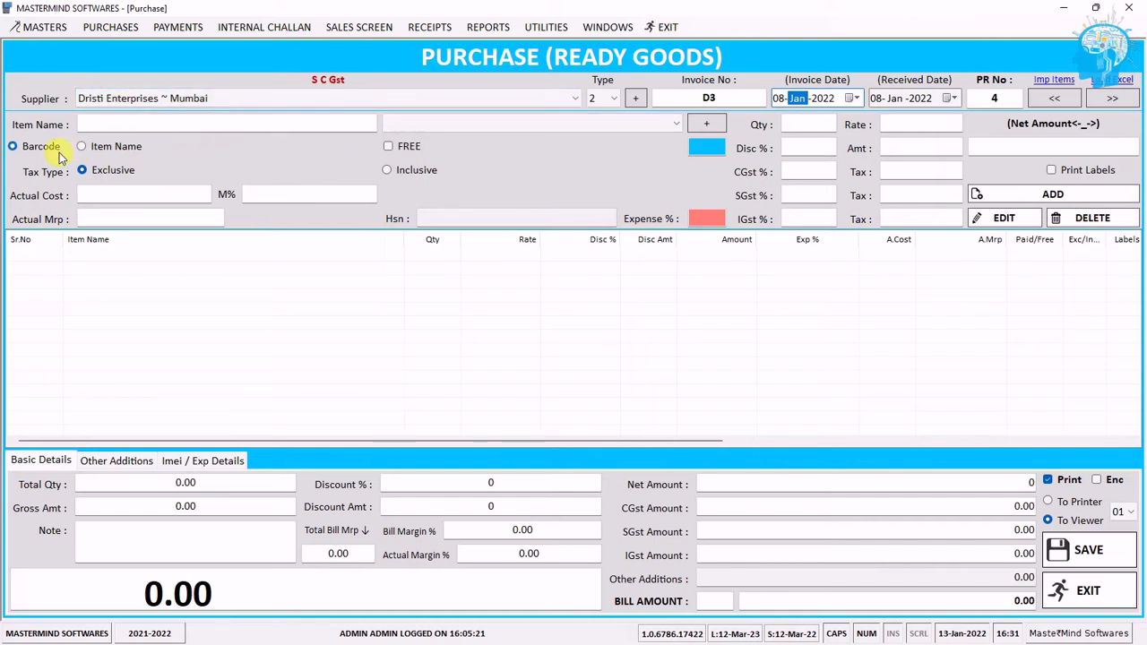
# Switch the item lookup to Item Name, search for "PHILI" and choose 2070-18% Philips XY-1001 Pack 1.
pyautogui.click(128, 125)
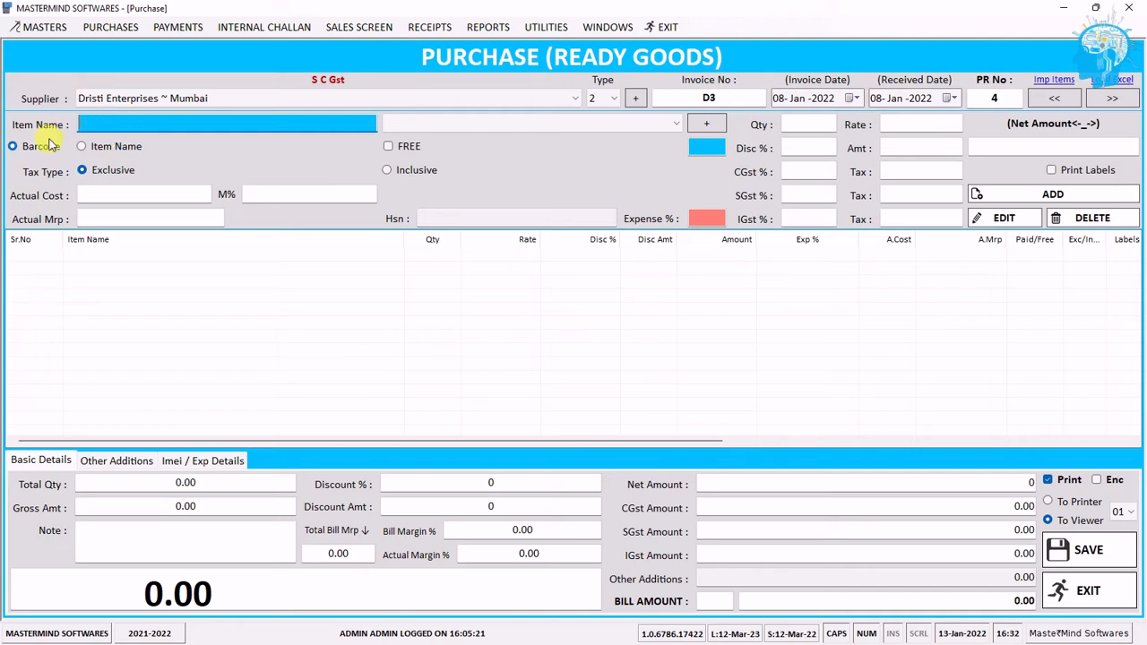
pyautogui.click(115, 148)
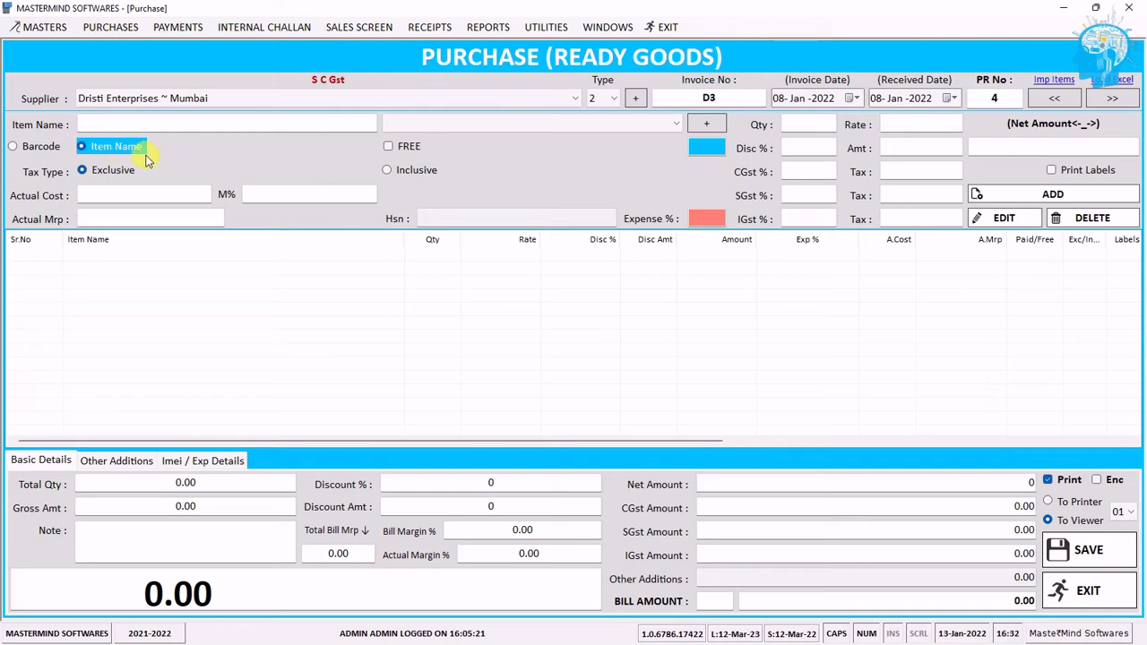
pyautogui.click(198, 119)
pyautogui.write('PHILI')
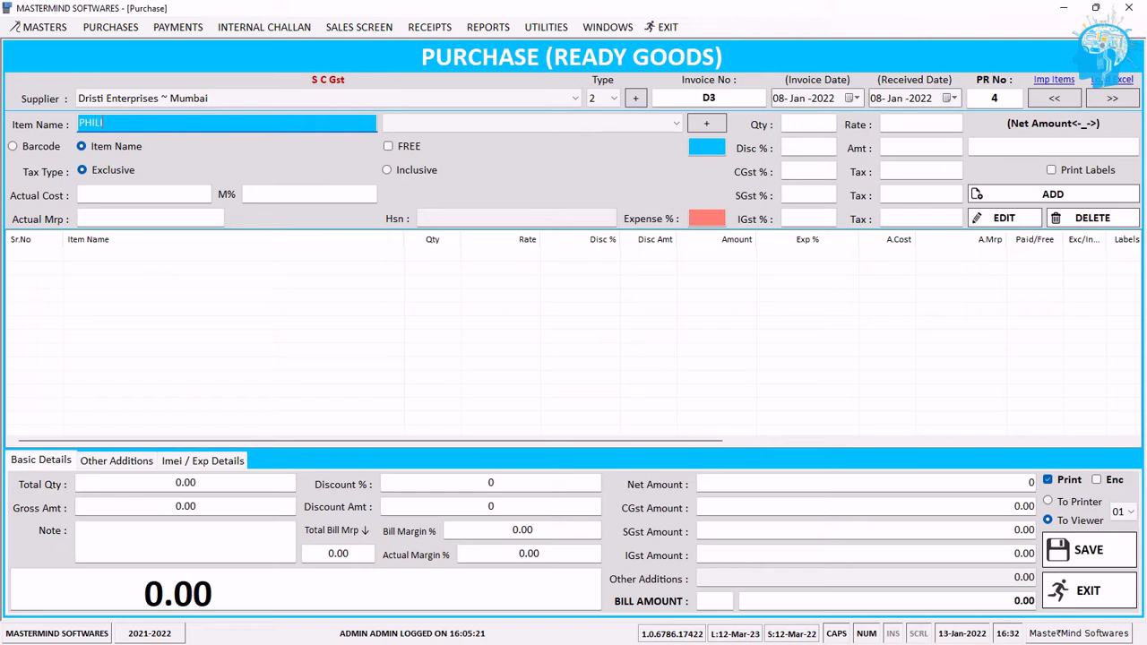
pyautogui.press('Down')
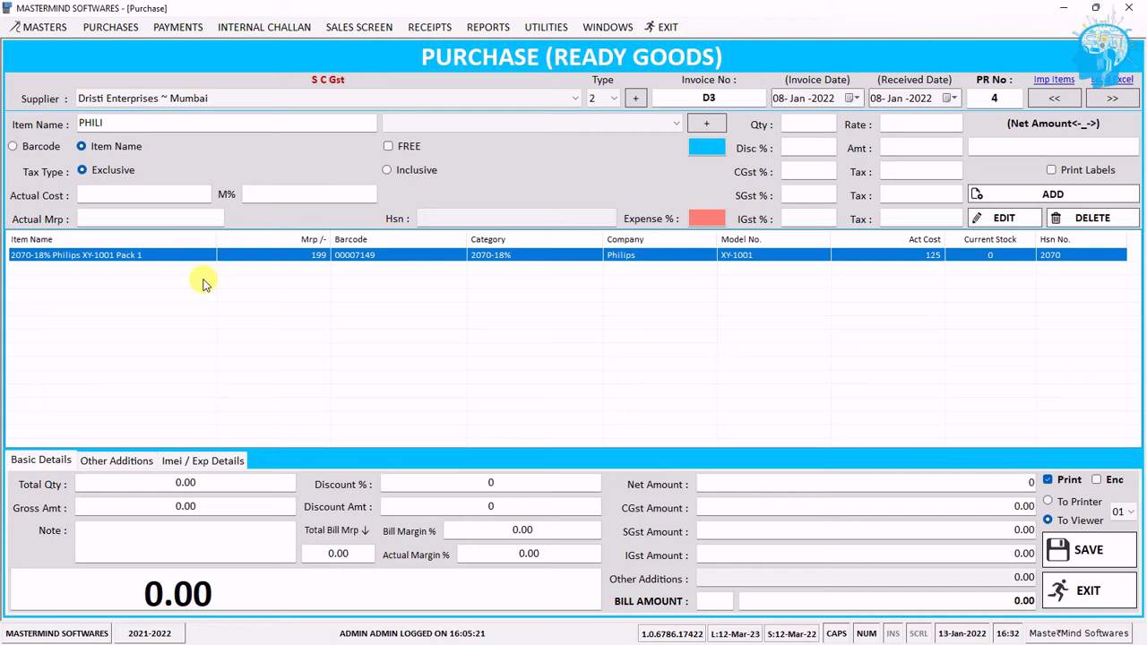
pyautogui.press('Return')
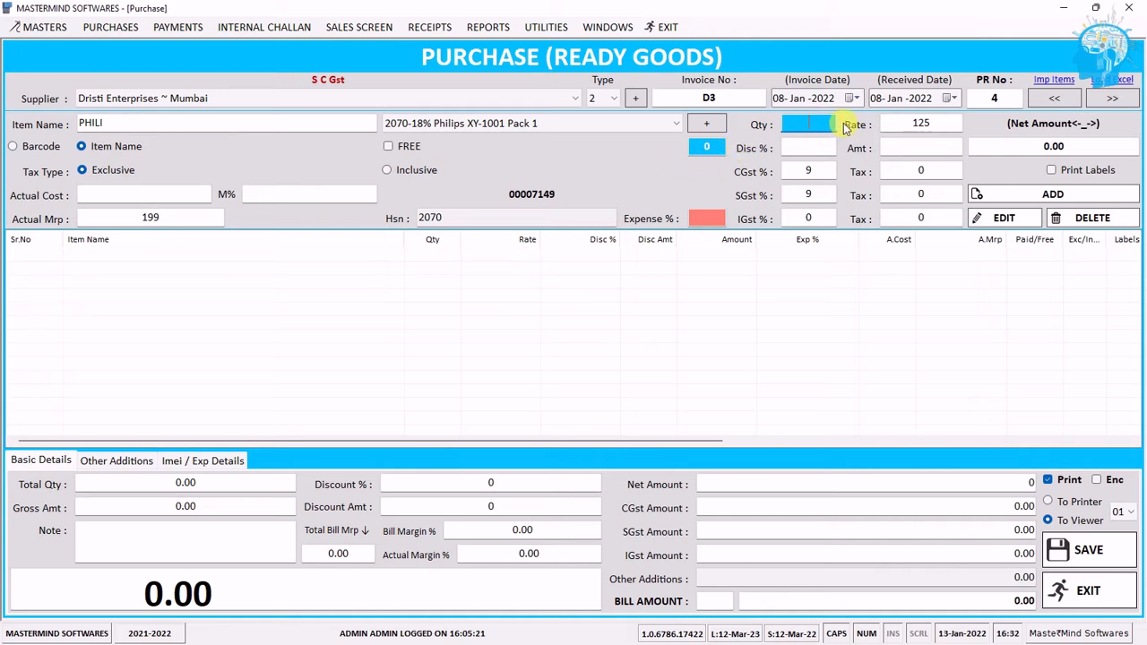
# Set the Philips item's quantity to 5 and its expense percentage to 10.
pyautogui.write('5')
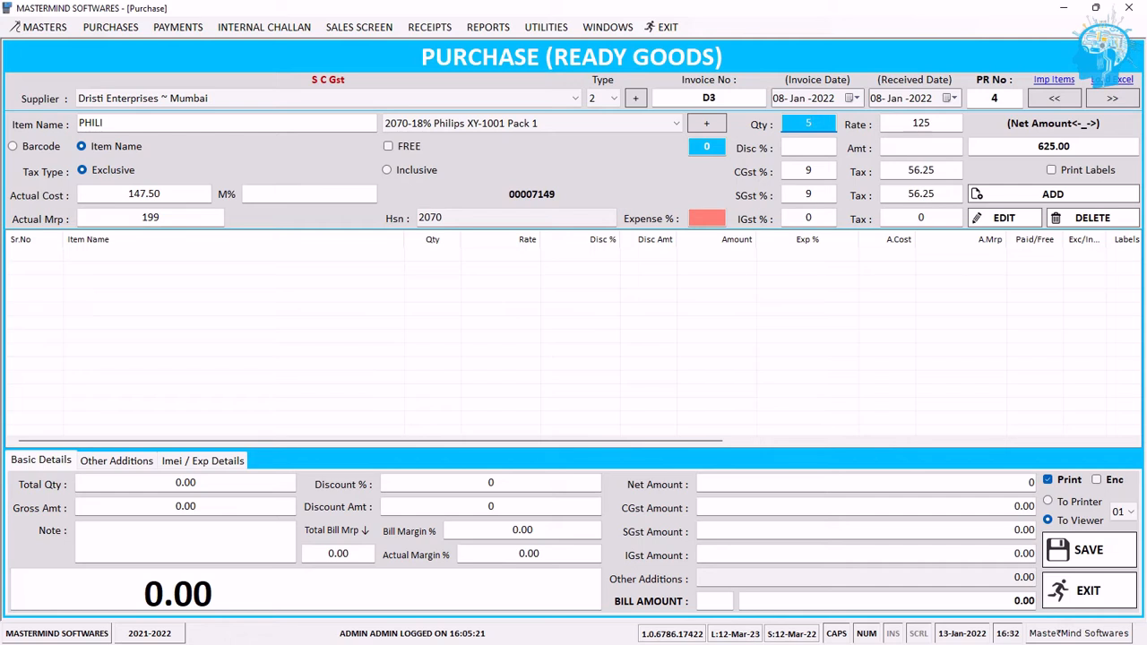
pyautogui.click(923, 123)
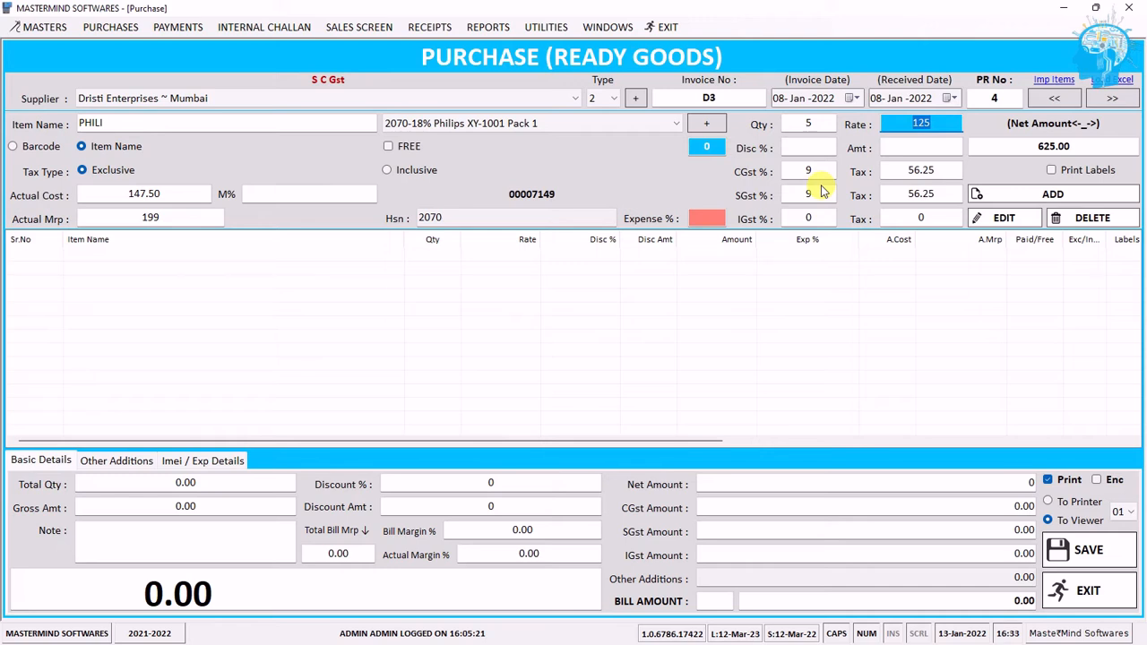
pyautogui.click(943, 125)
pyautogui.click(832, 170)
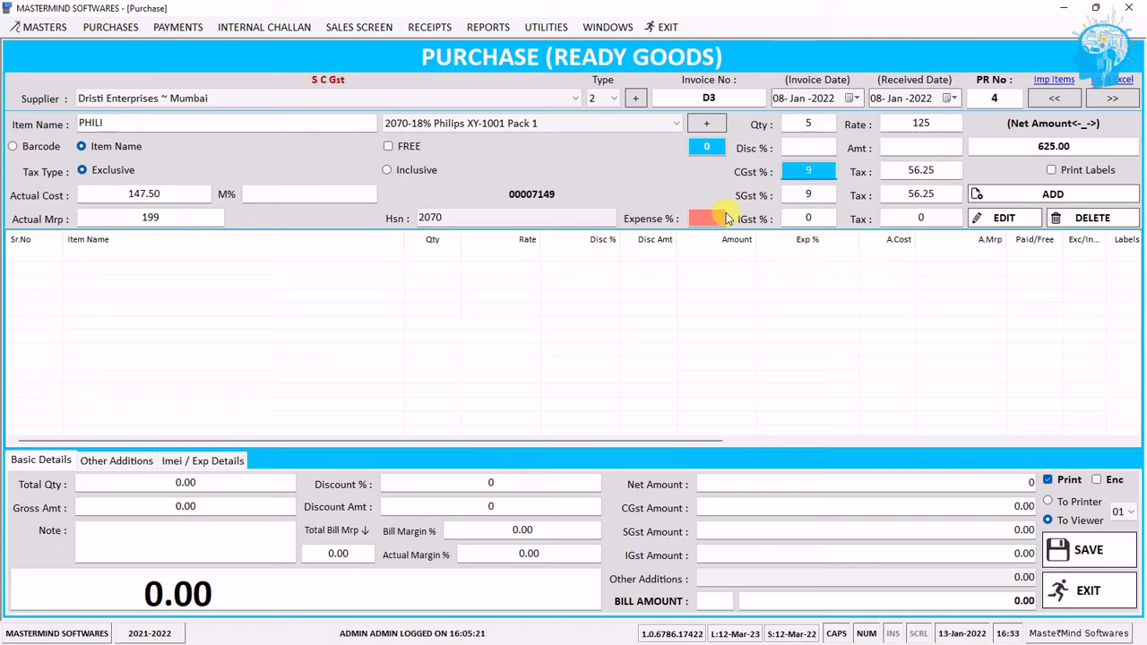
pyautogui.click(713, 218)
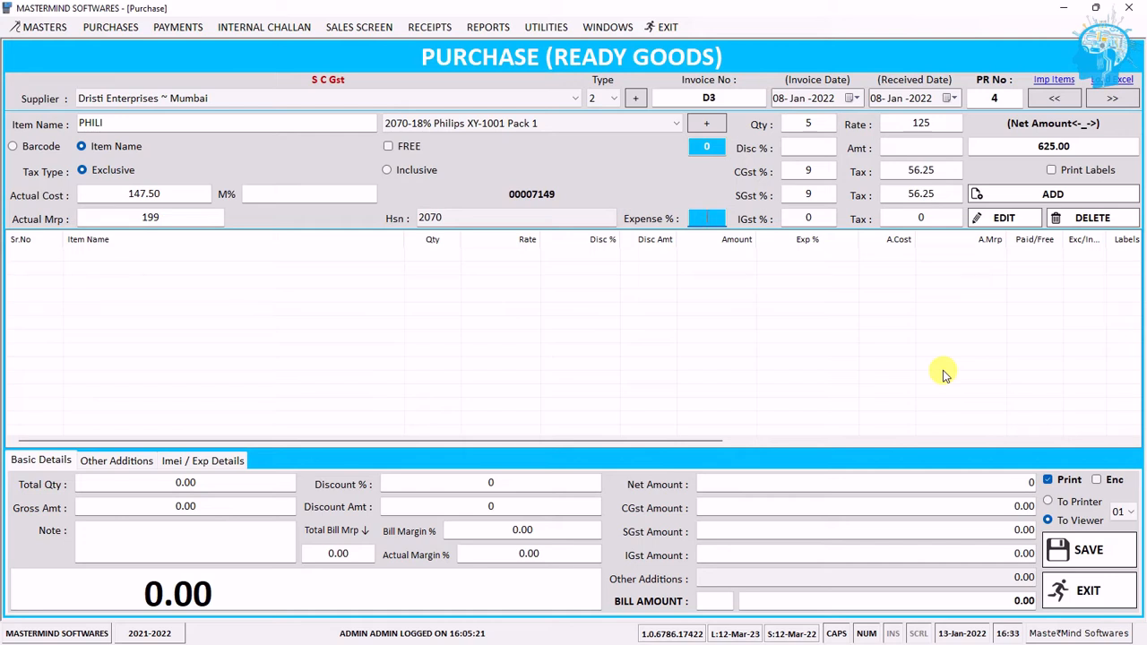
pyautogui.write('10')
pyautogui.click(185, 193)
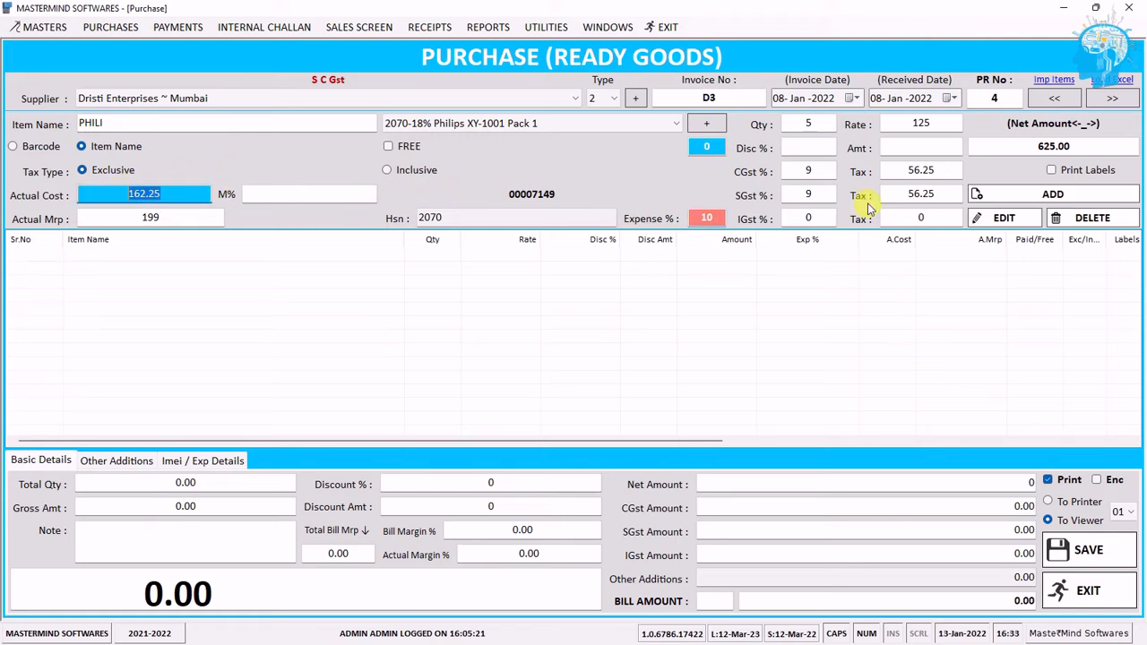
# Switch the Philips item's tax type to Inclusive and back to Exclusive to compare its actual cost.
pyautogui.click(897, 124)
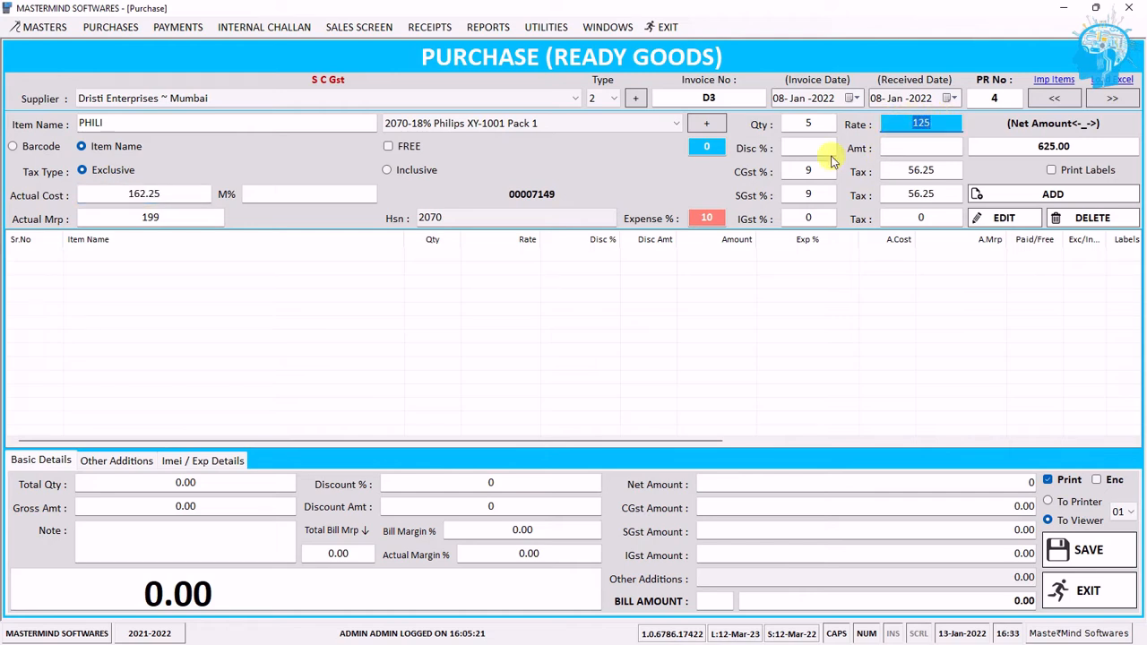
pyautogui.click(190, 194)
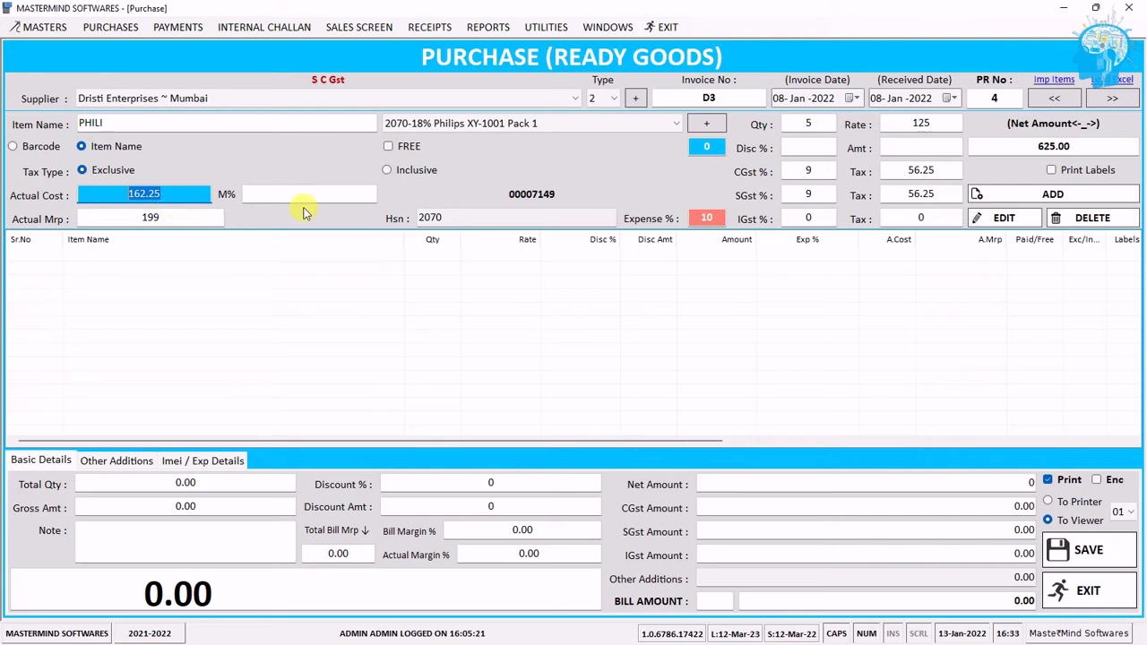
pyautogui.click(710, 220)
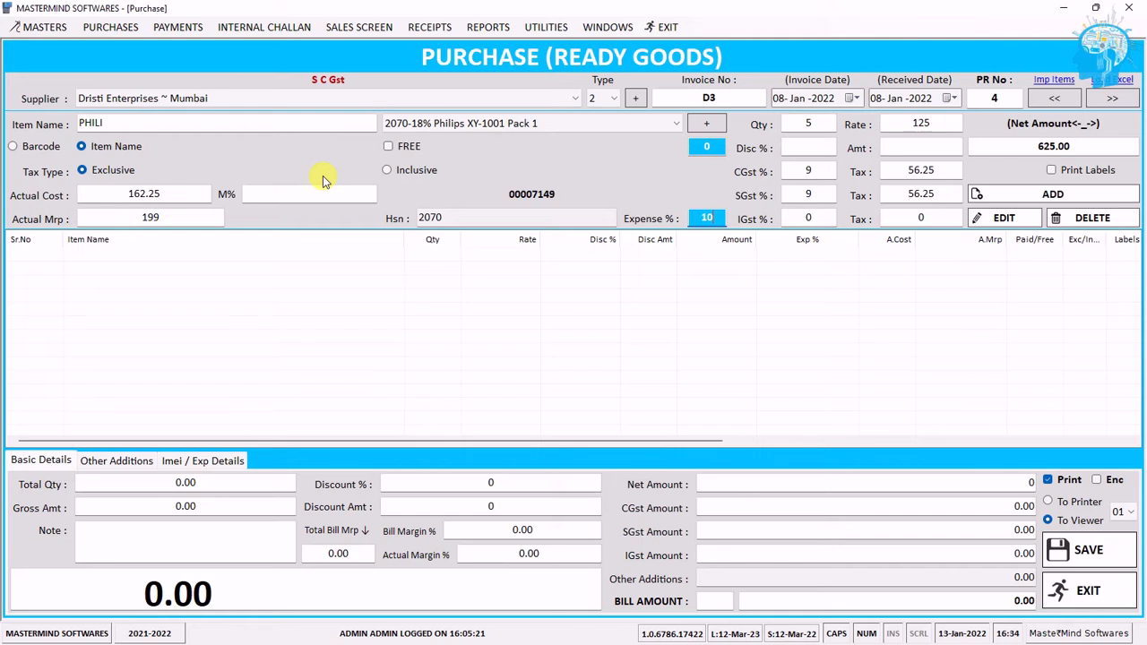
pyautogui.click(406, 176)
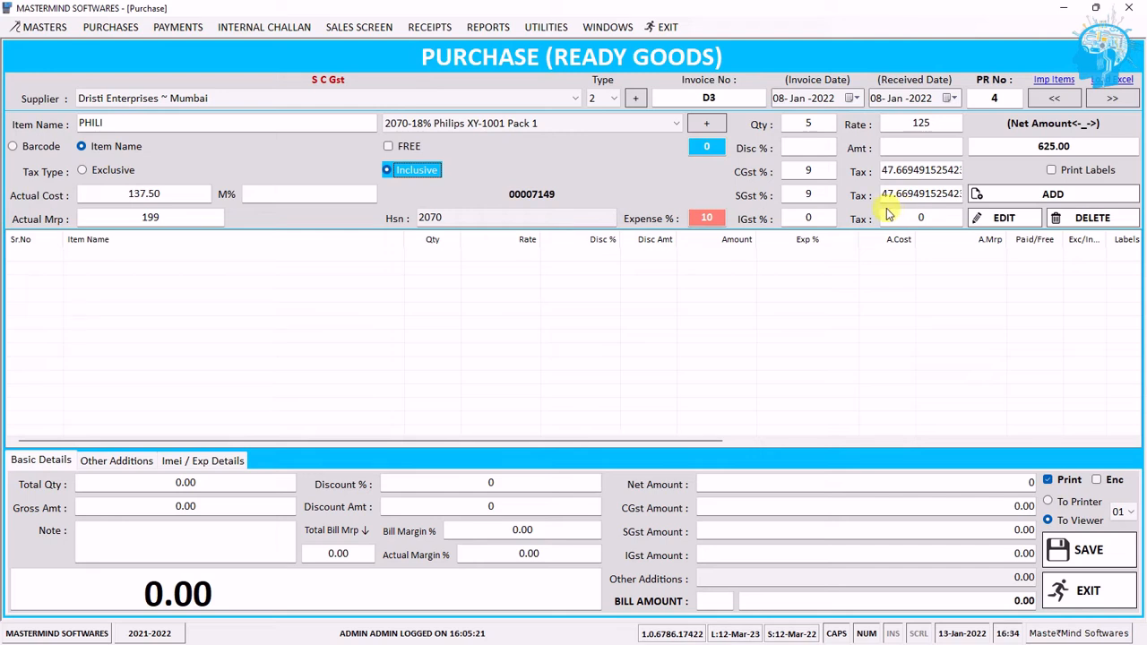
pyautogui.click(104, 171)
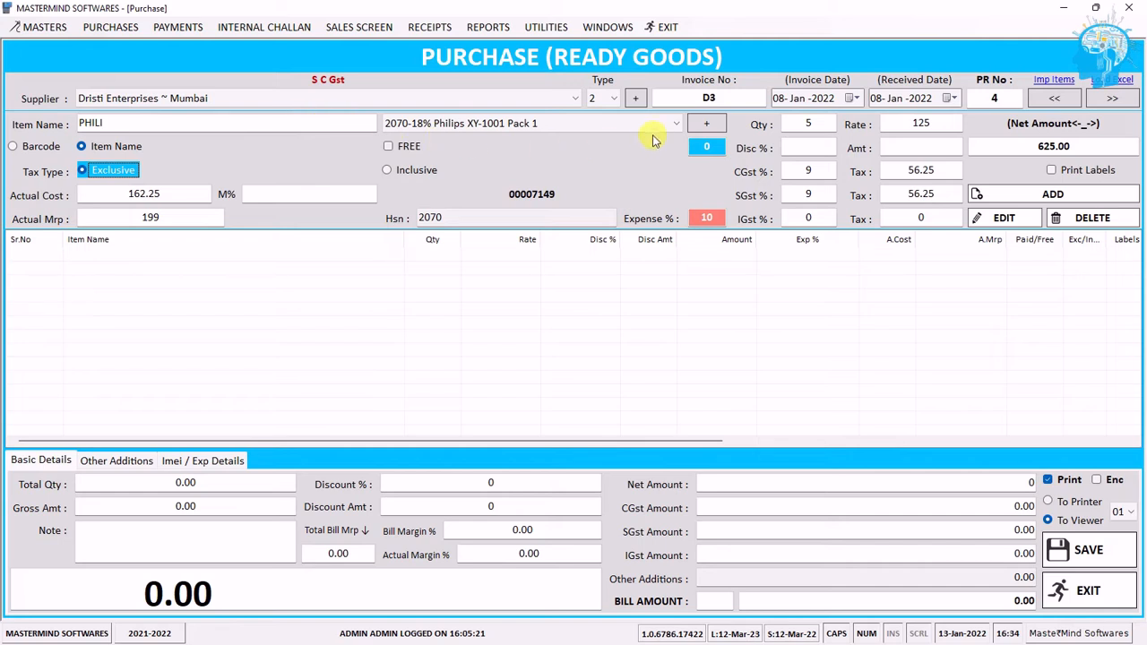
# Enable label printing for the Philips item and add it to the purchase list.
pyautogui.click(1059, 171)
pyautogui.click(978, 194)
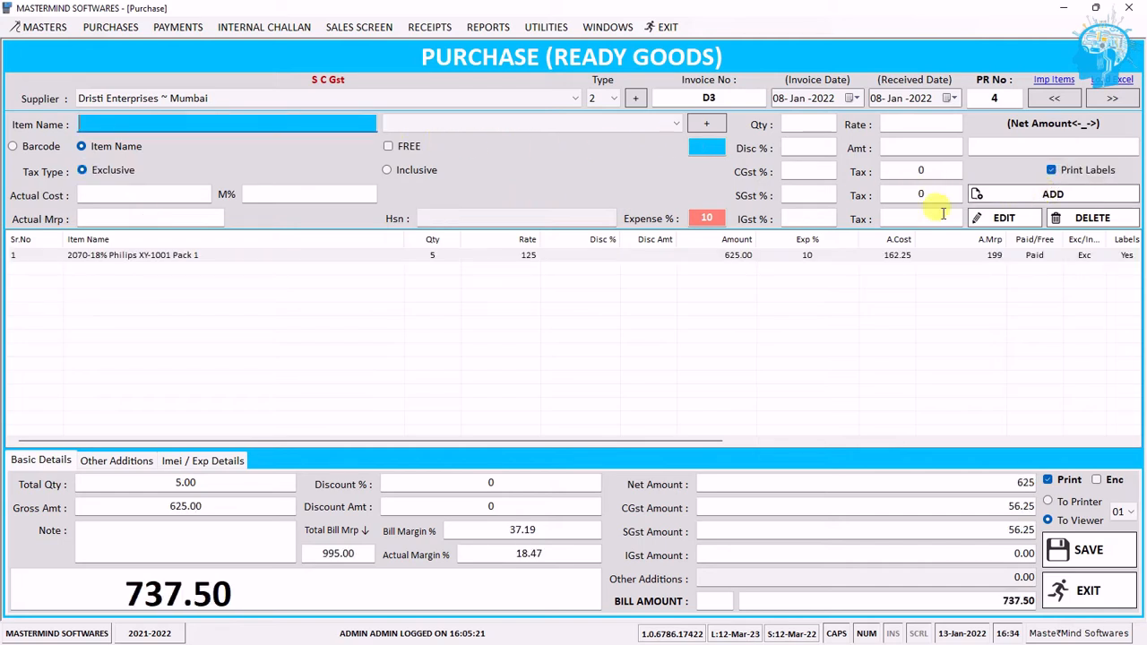
pyautogui.click(633, 257)
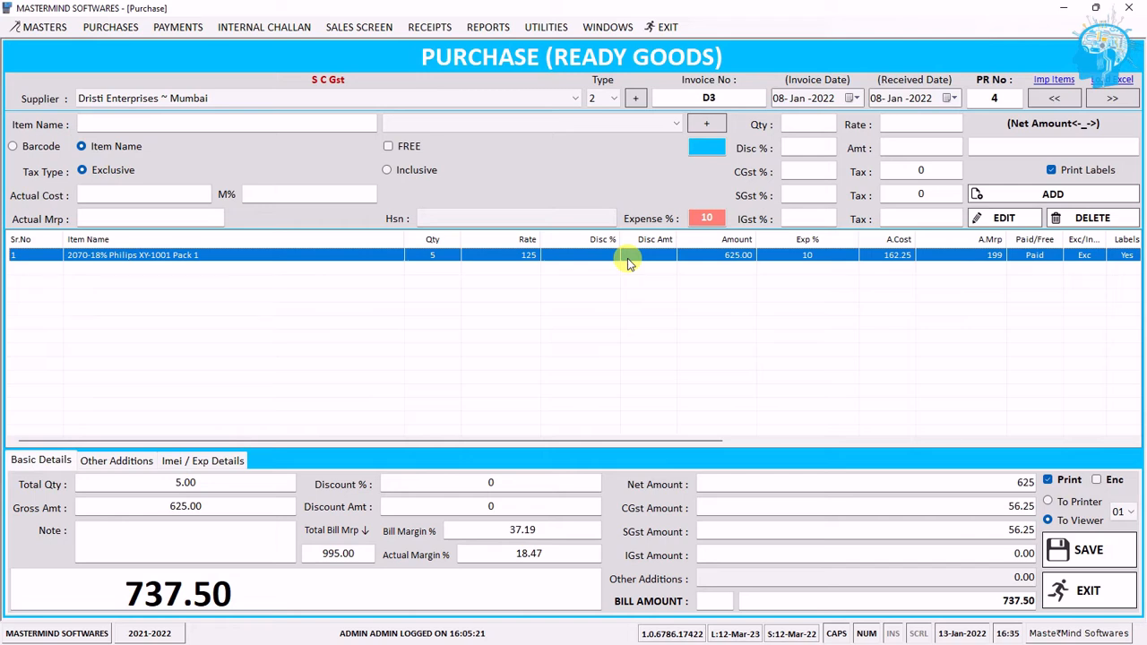
# Search the items by name for "FILE" and choose RMC File Card.
pyautogui.click(258, 127)
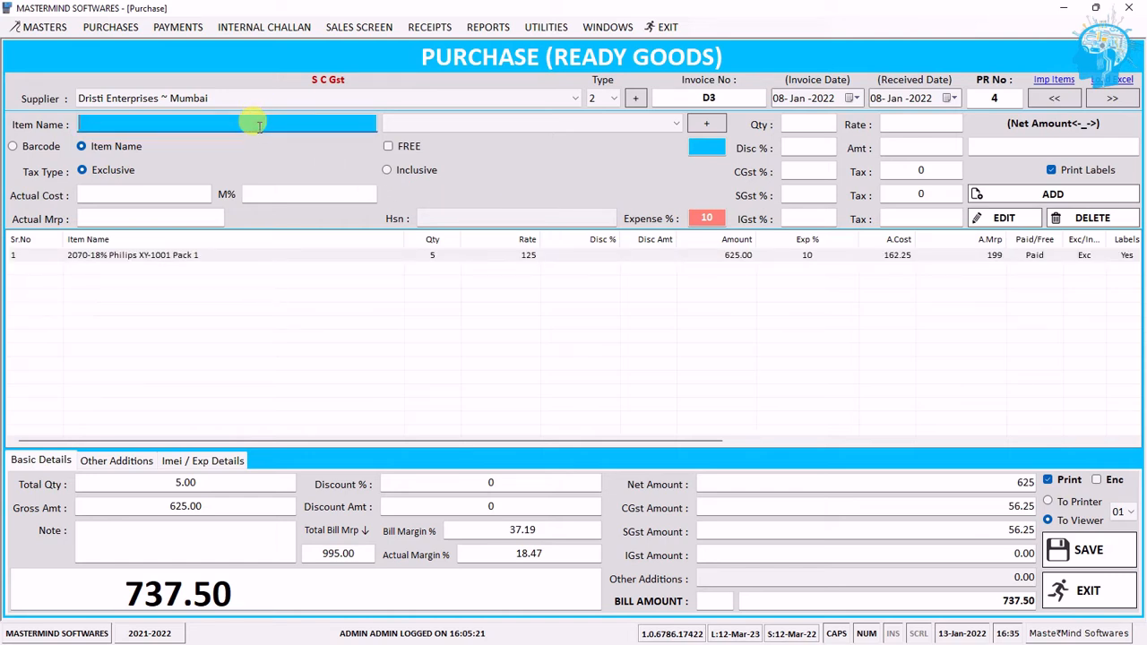
pyautogui.write('F')
pyautogui.press('Return')
pyautogui.press('Down')
pyautogui.press('Down')
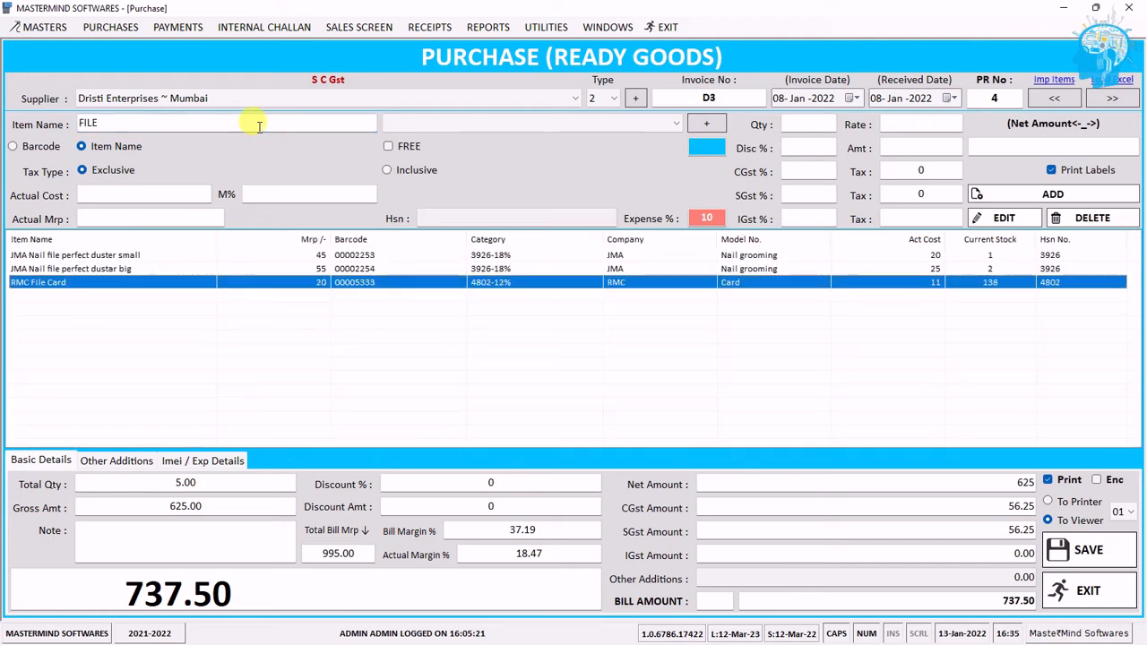
pyautogui.press('Return')
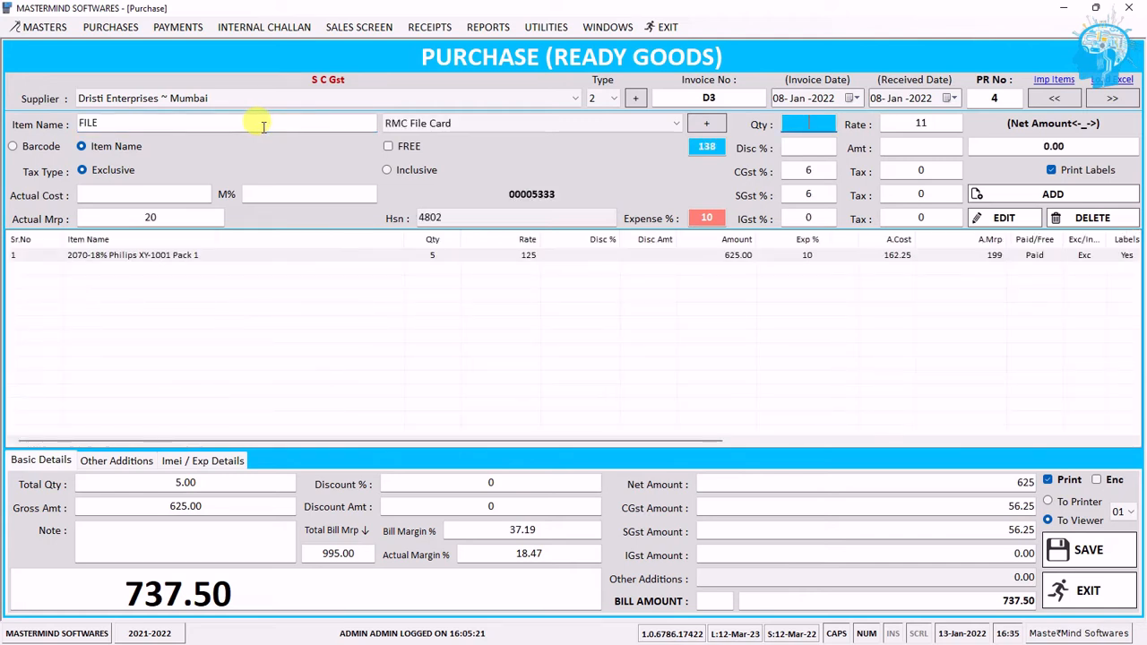
# Set the RMC File Card quantity to 3, disable label printing for it and add it to the purchase list.
pyautogui.write('3')
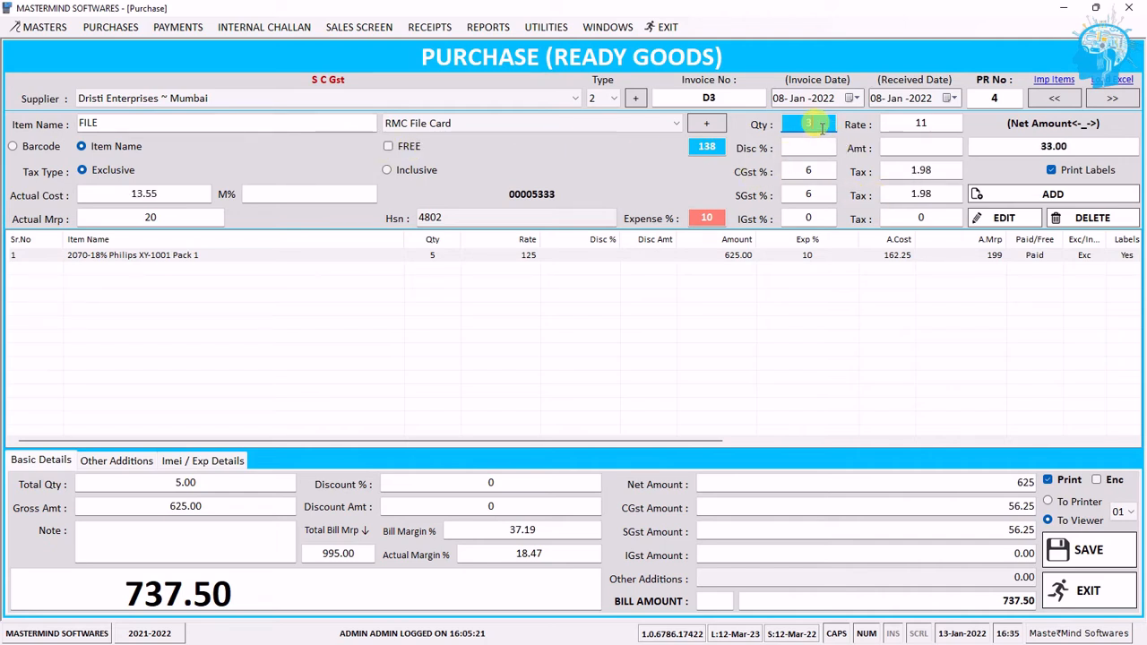
pyautogui.click(1090, 174)
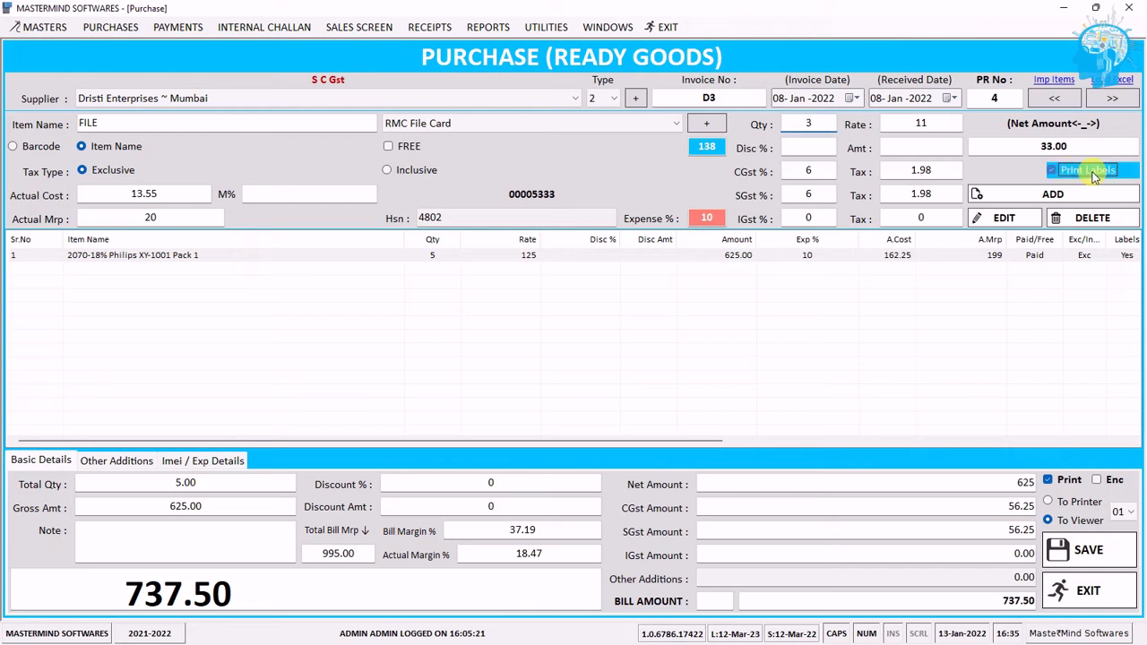
pyautogui.click(1062, 194)
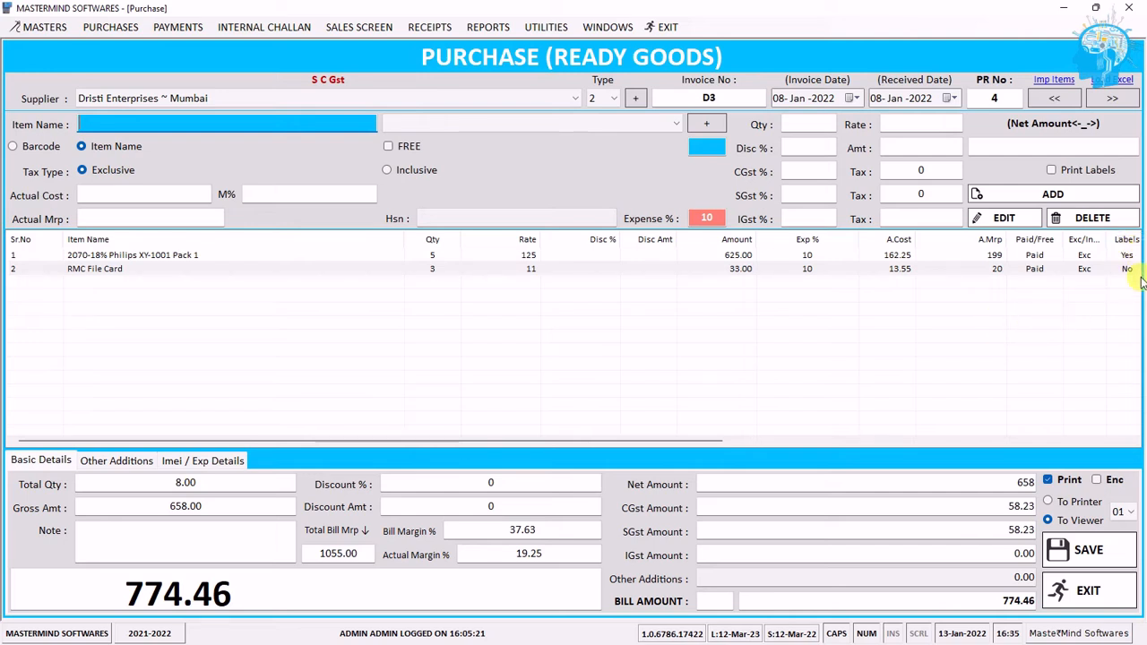
# Examine the added items' tax, barcode and label columns, plus the bill's total MRP, margin percentages and bill amount fields.
pyautogui.moveTo(710, 443); pyautogui.dragTo(942, 461)
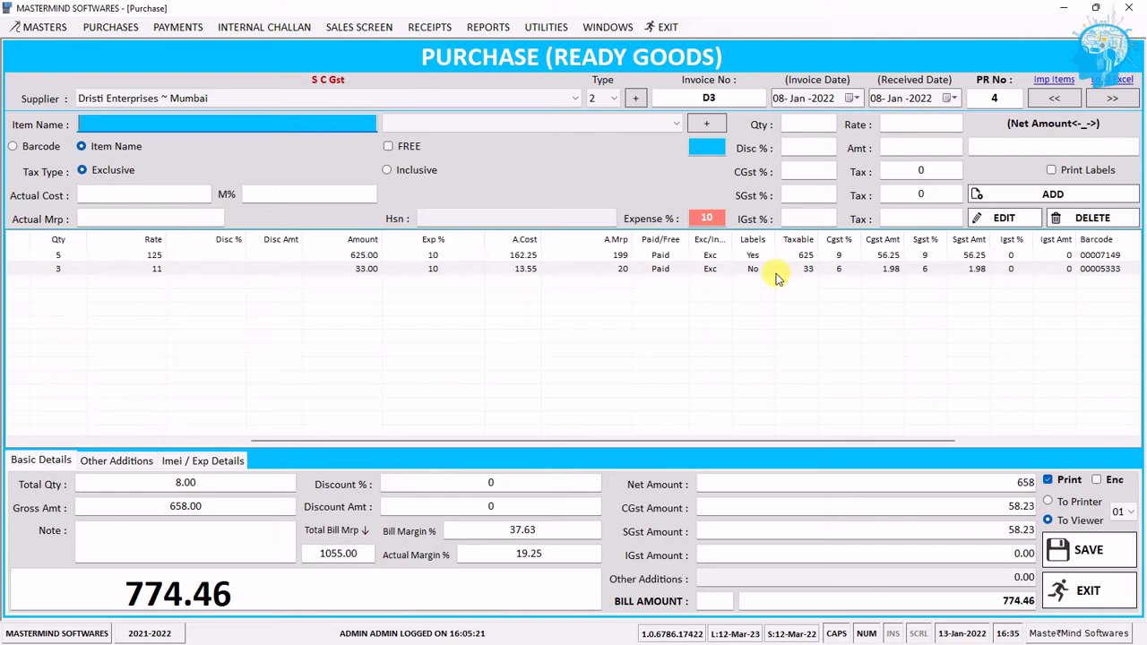
pyautogui.moveTo(786, 440); pyautogui.dragTo(966, 454)
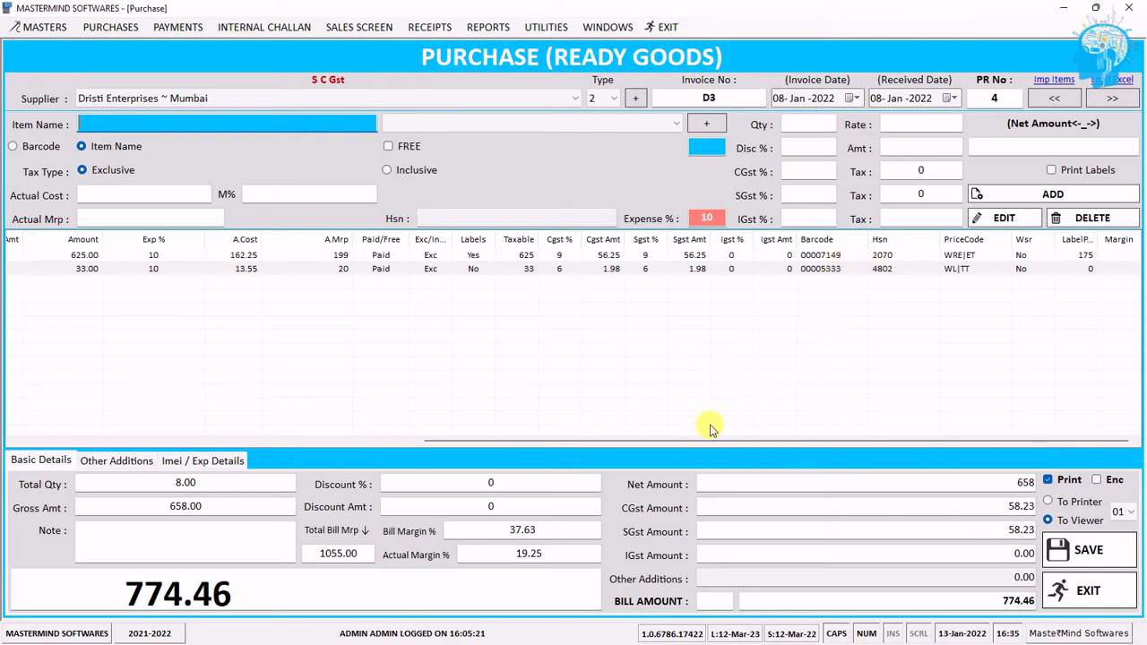
pyautogui.moveTo(686, 440); pyautogui.dragTo(138, 296)
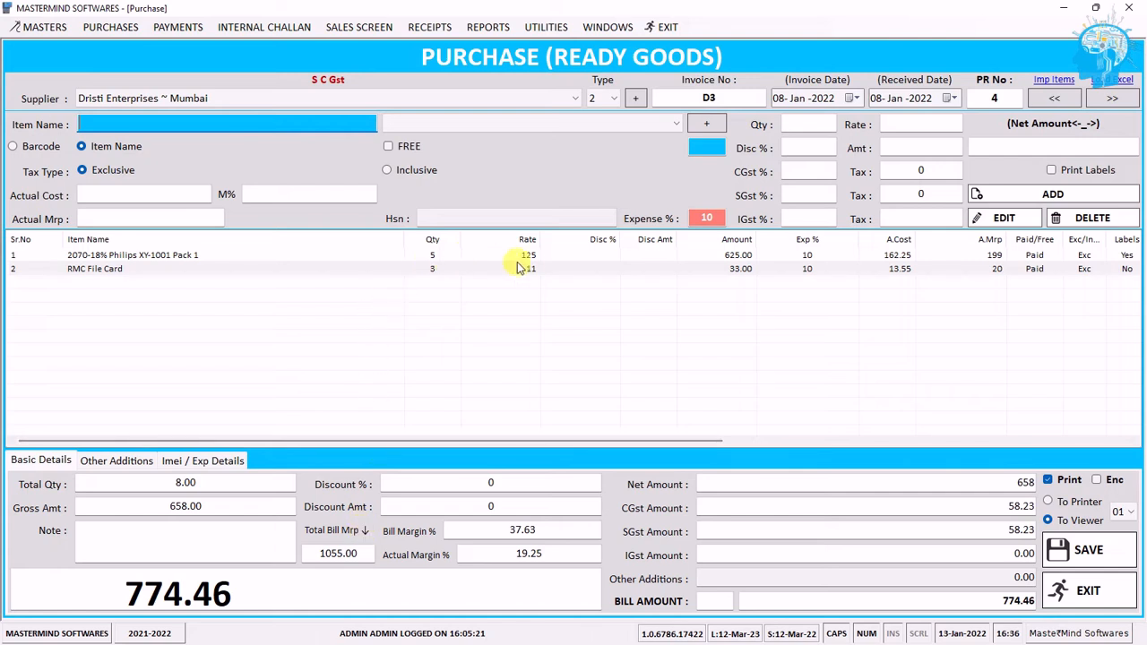
pyautogui.click(364, 555)
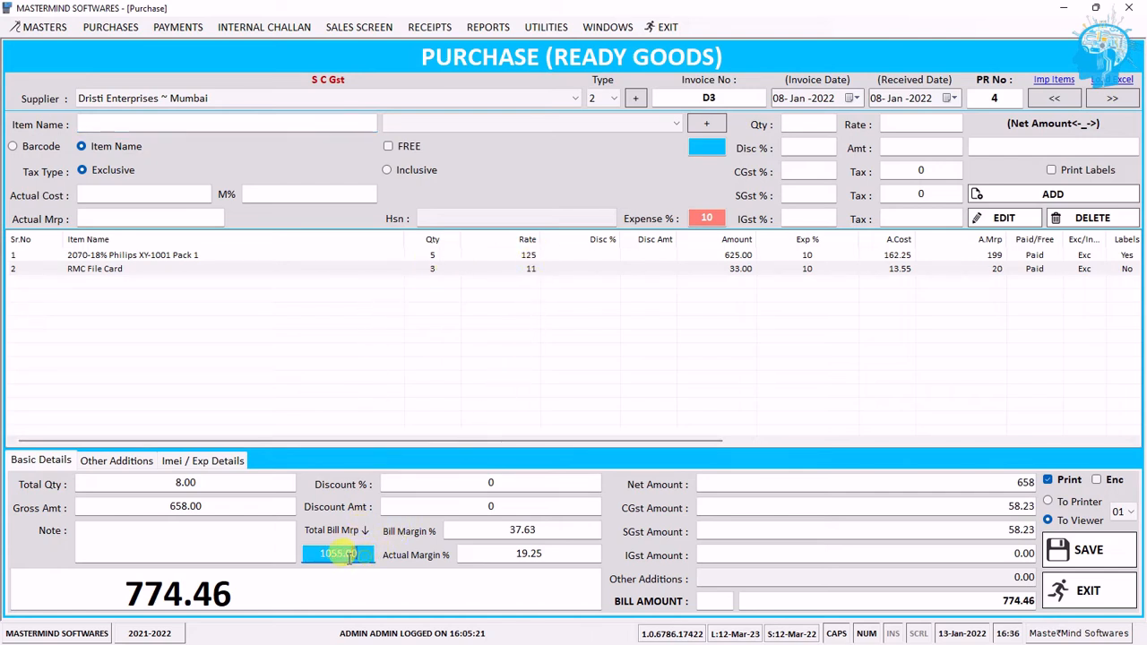
pyautogui.click(554, 530)
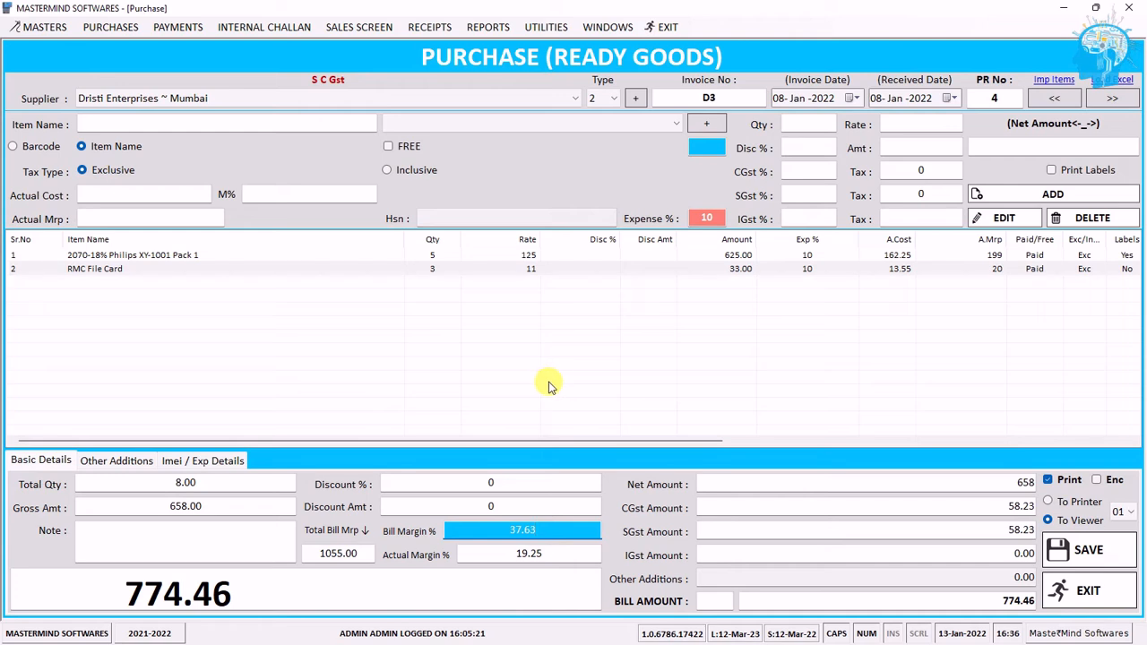
pyautogui.click(566, 552)
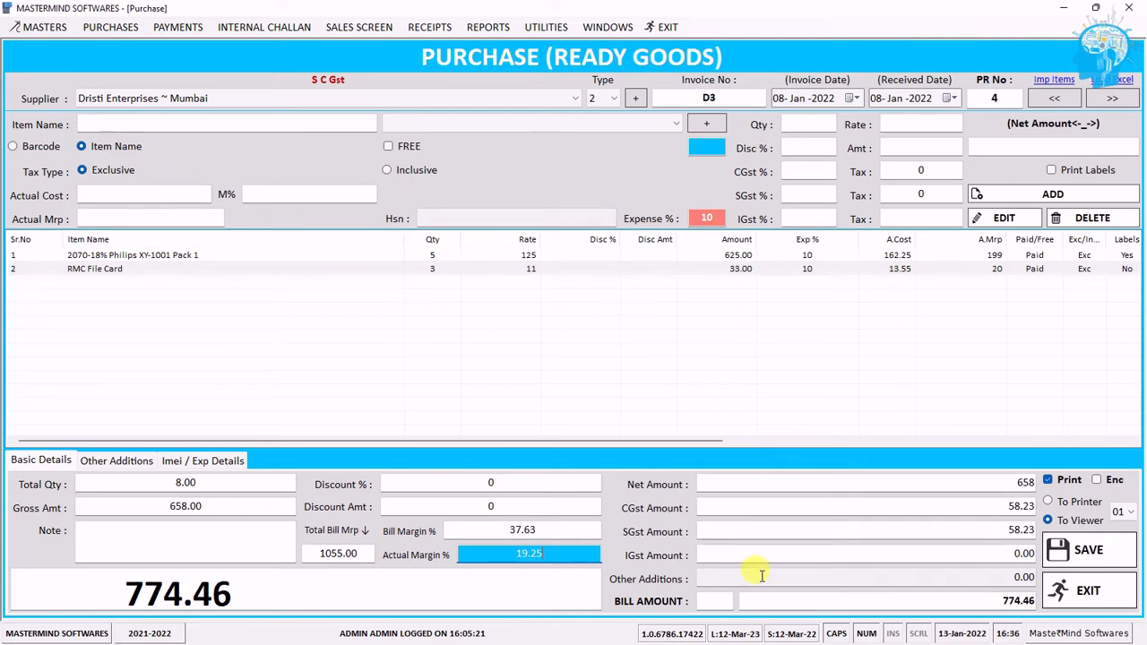
pyautogui.click(723, 598)
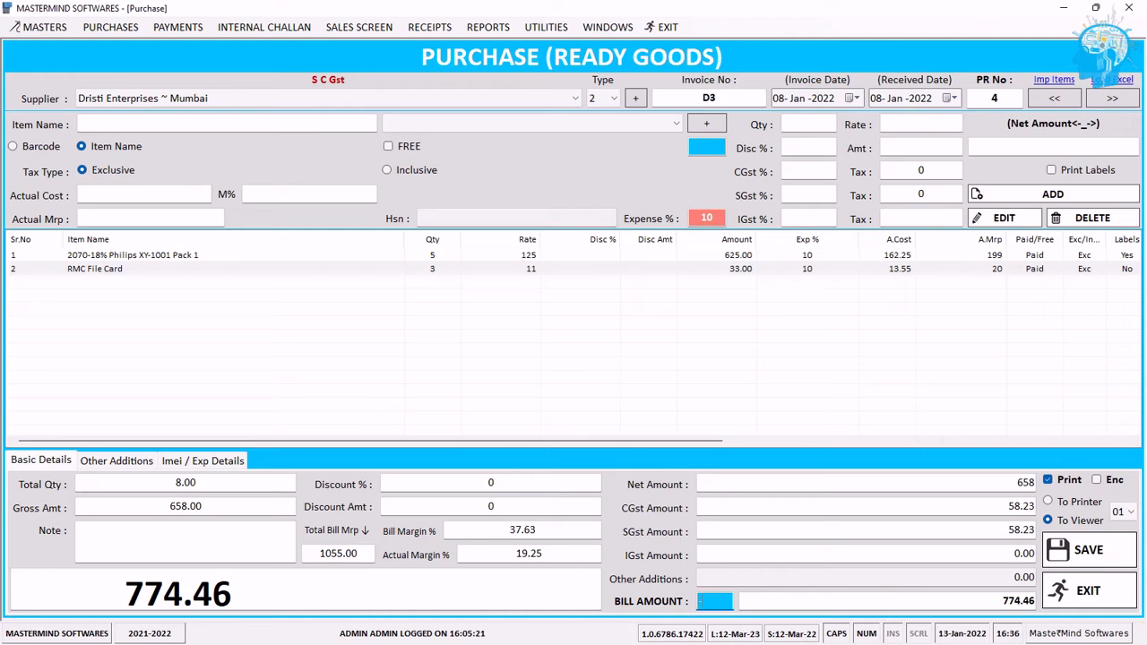
# Apply a round-off of -.46 to the bill amount and save the Dristi Enterprises purchase.
pyautogui.write('-.46')
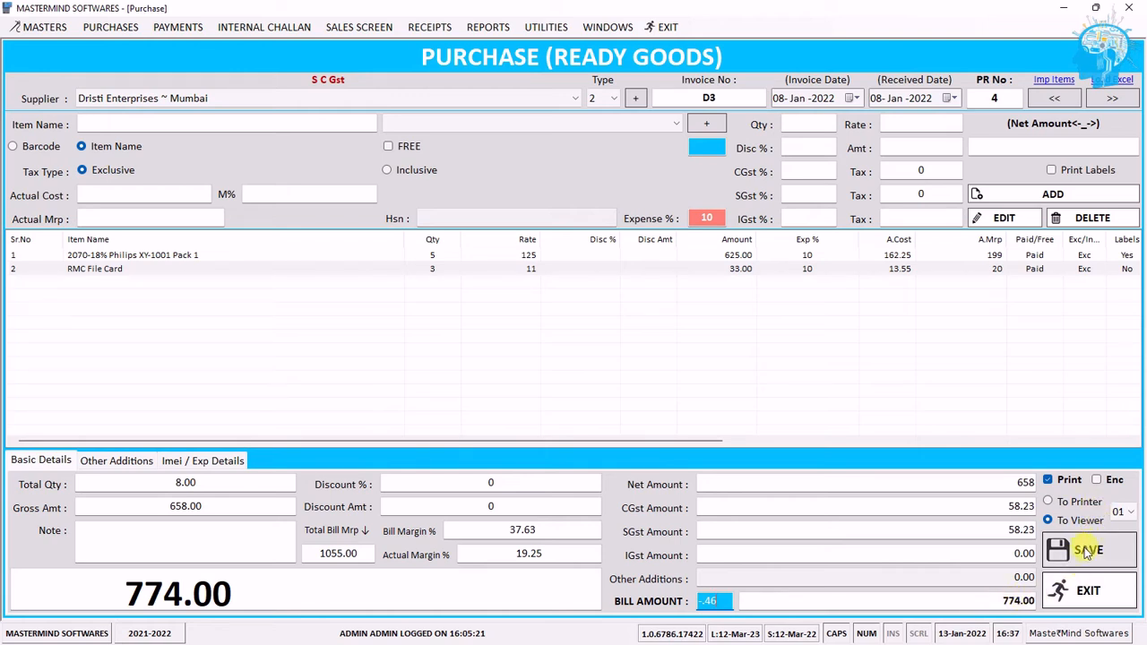
pyautogui.click(1123, 556)
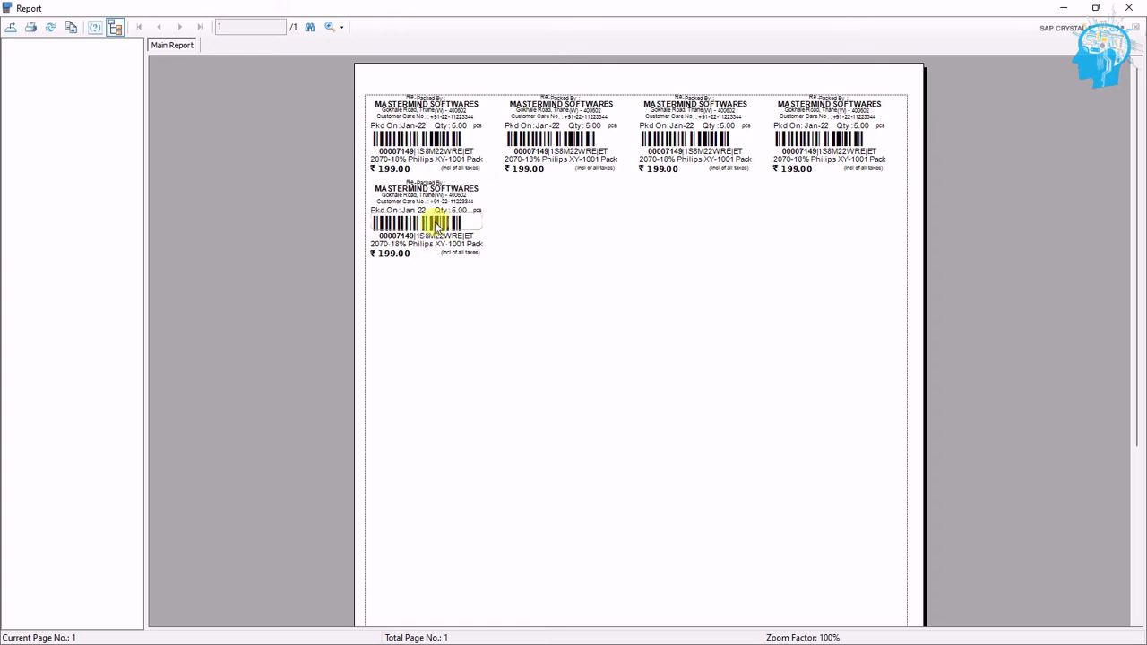
# Examine the item labels at 300% zoom, including company name, barcode, item name and price, and close the report.
pyautogui.click(332, 27)
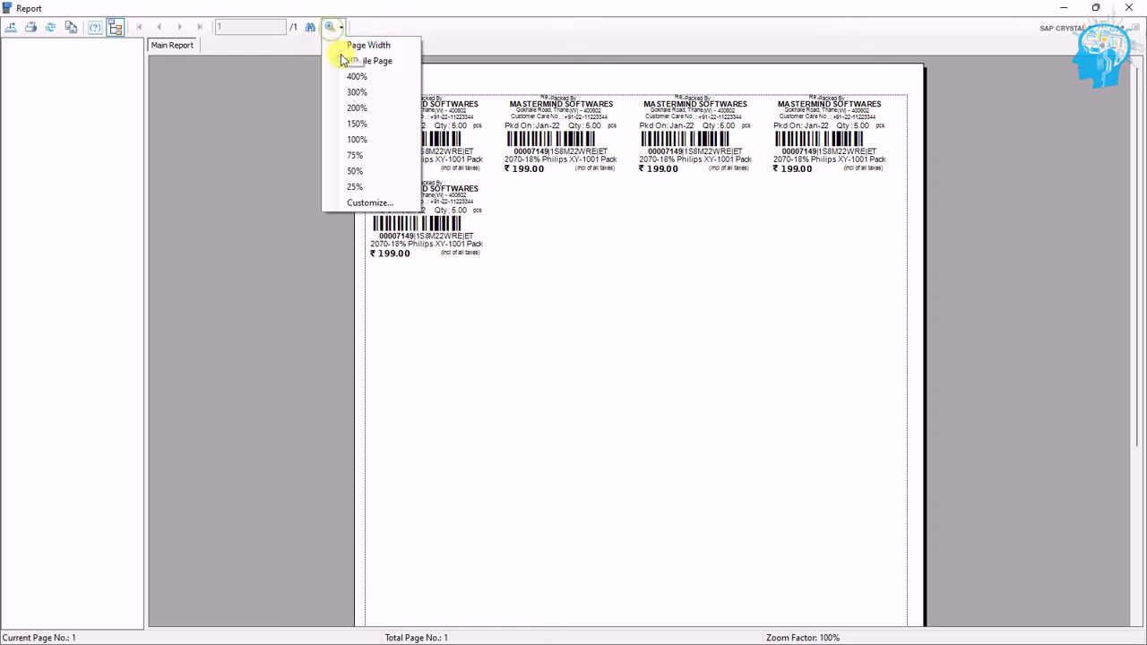
pyautogui.click(355, 92)
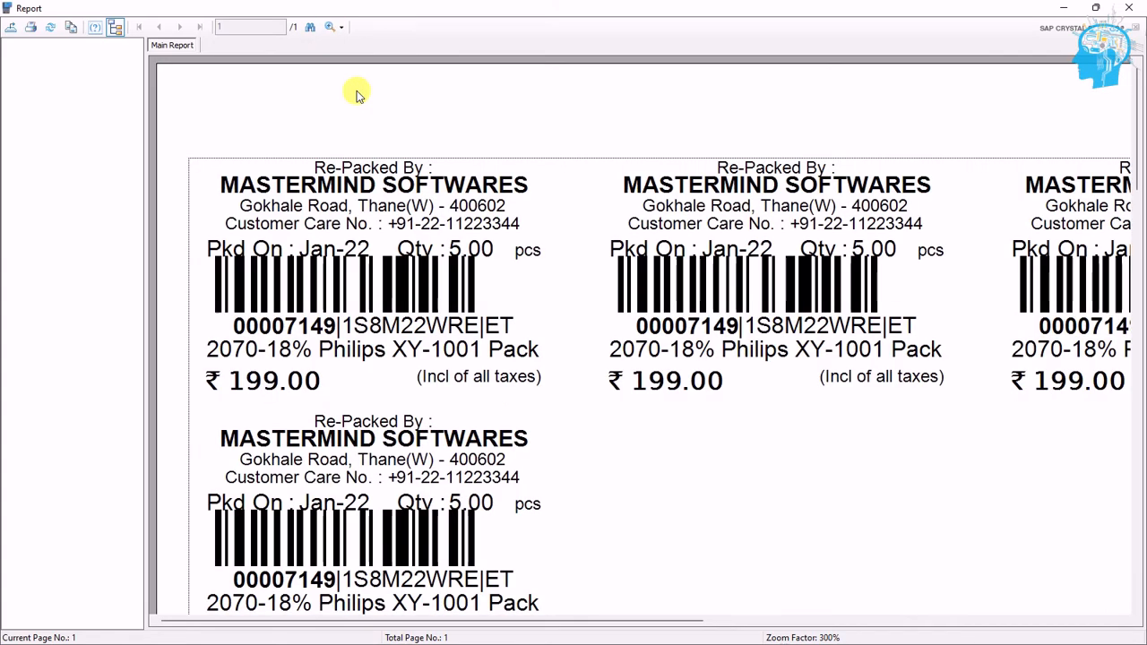
pyautogui.click(499, 175)
pyautogui.click(455, 185)
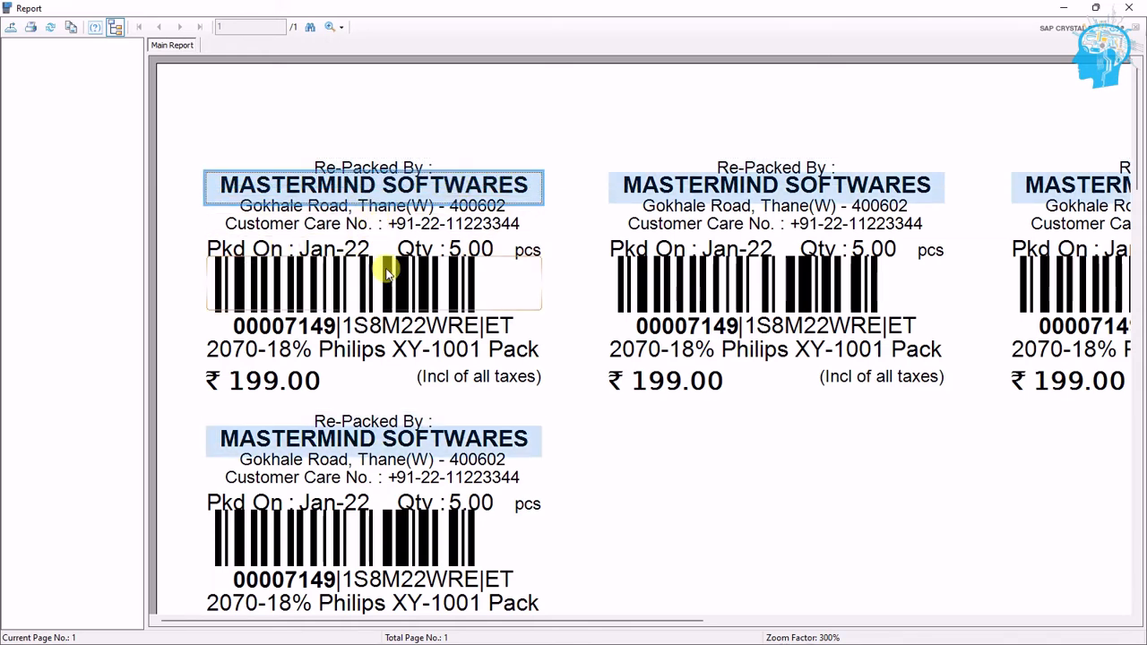
pyautogui.scroll(-2, 494, 263)
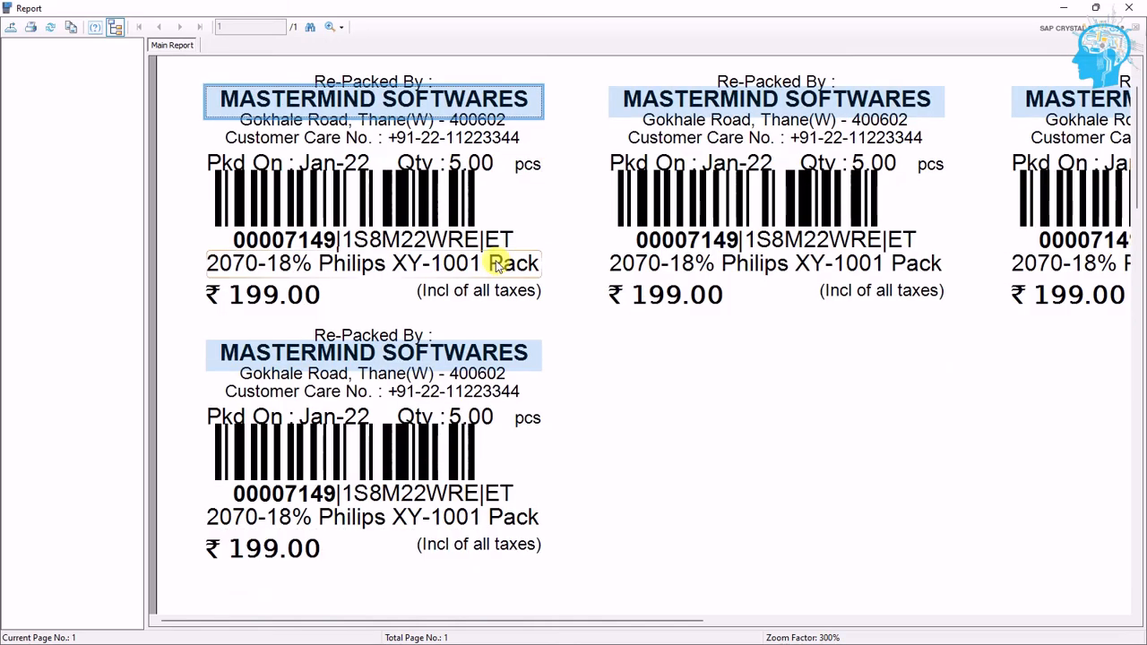
pyautogui.click(372, 208)
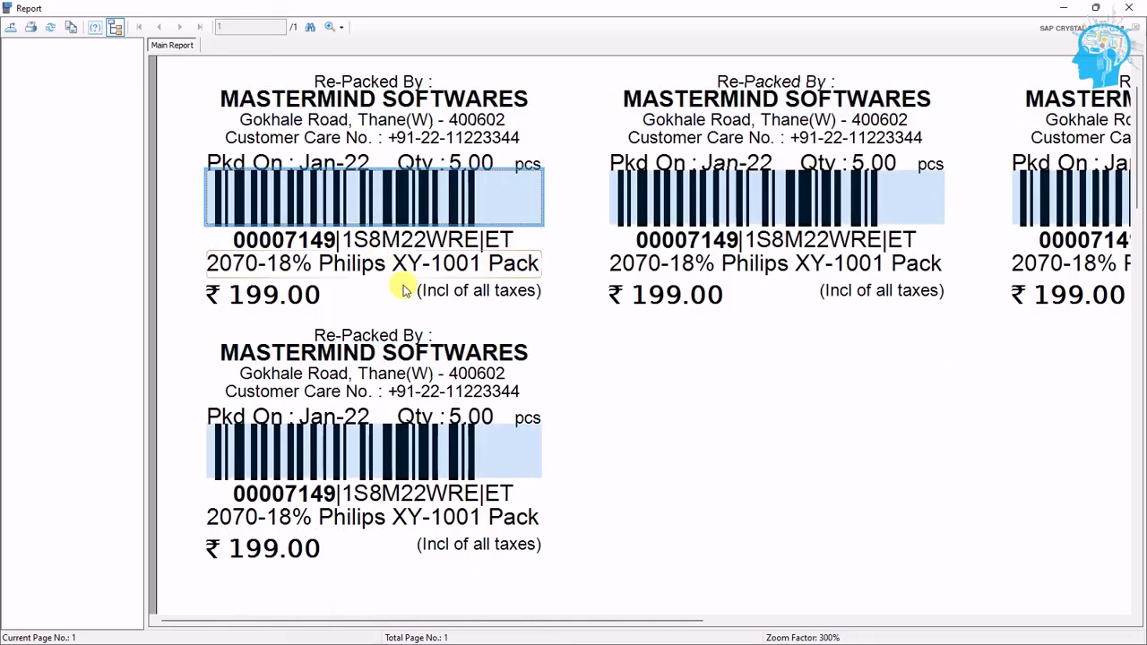
pyautogui.click(299, 262)
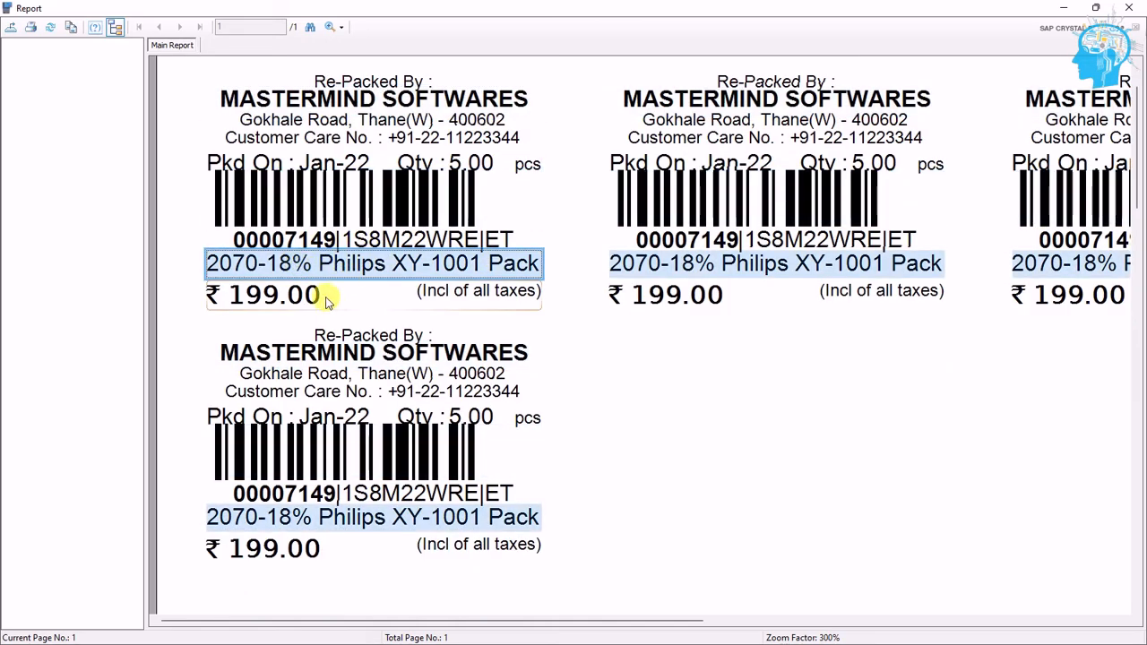
pyautogui.click(302, 303)
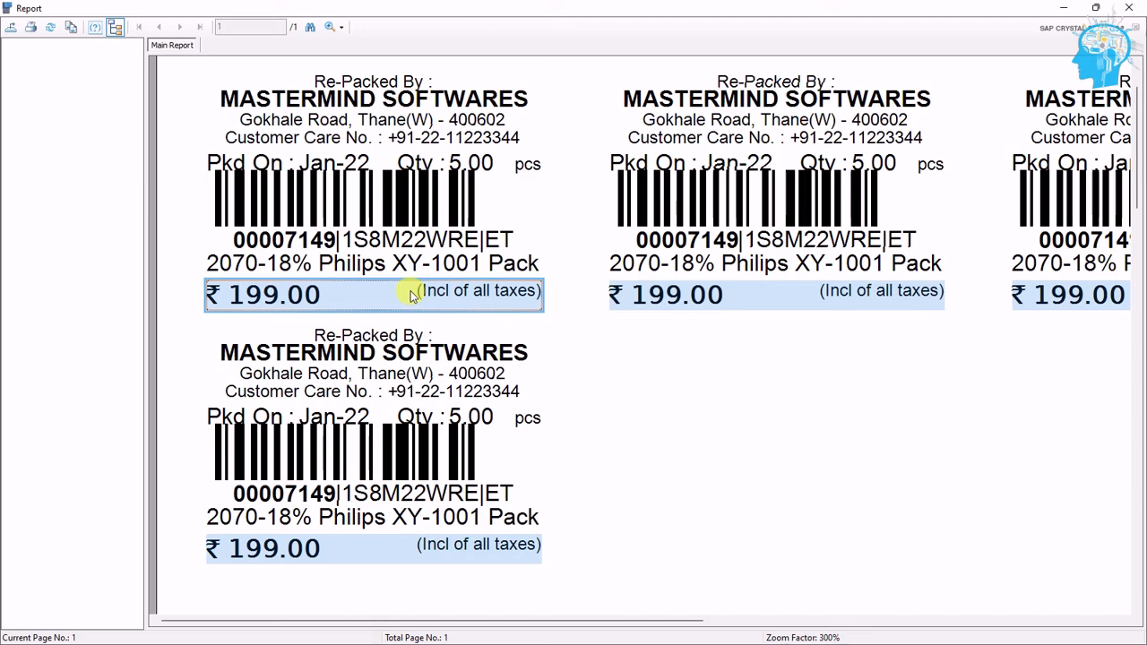
pyautogui.click(1139, 11)
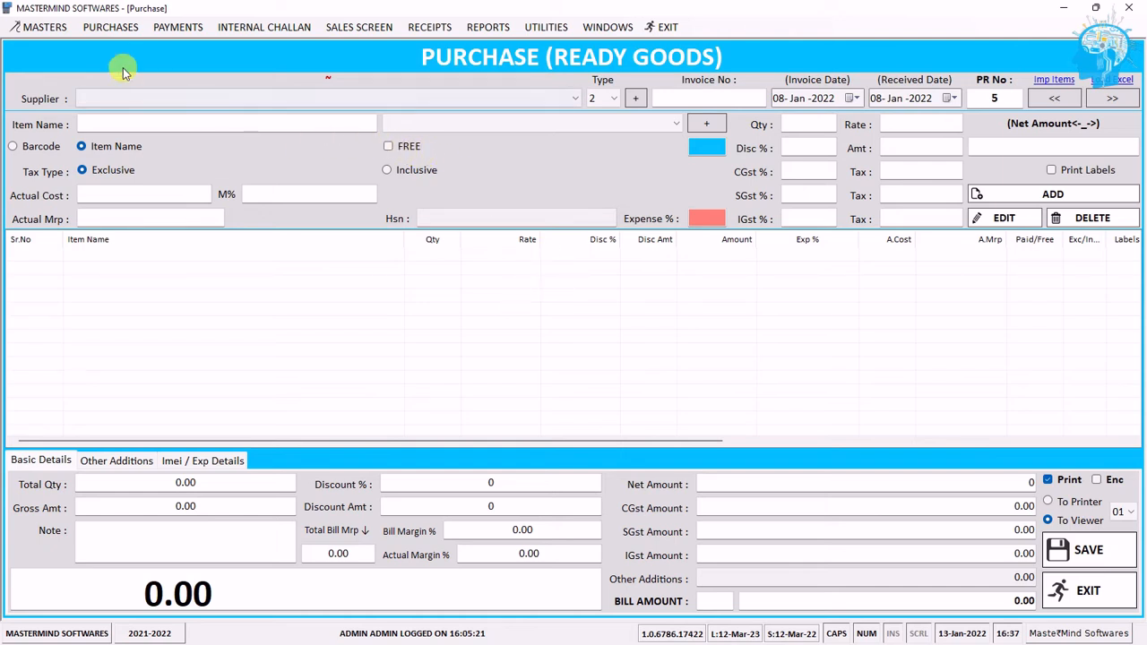
# Open the purchase list and bring up the Dristi Enterprises purchase, invoice D3, for modification.
pyautogui.click(133, 32)
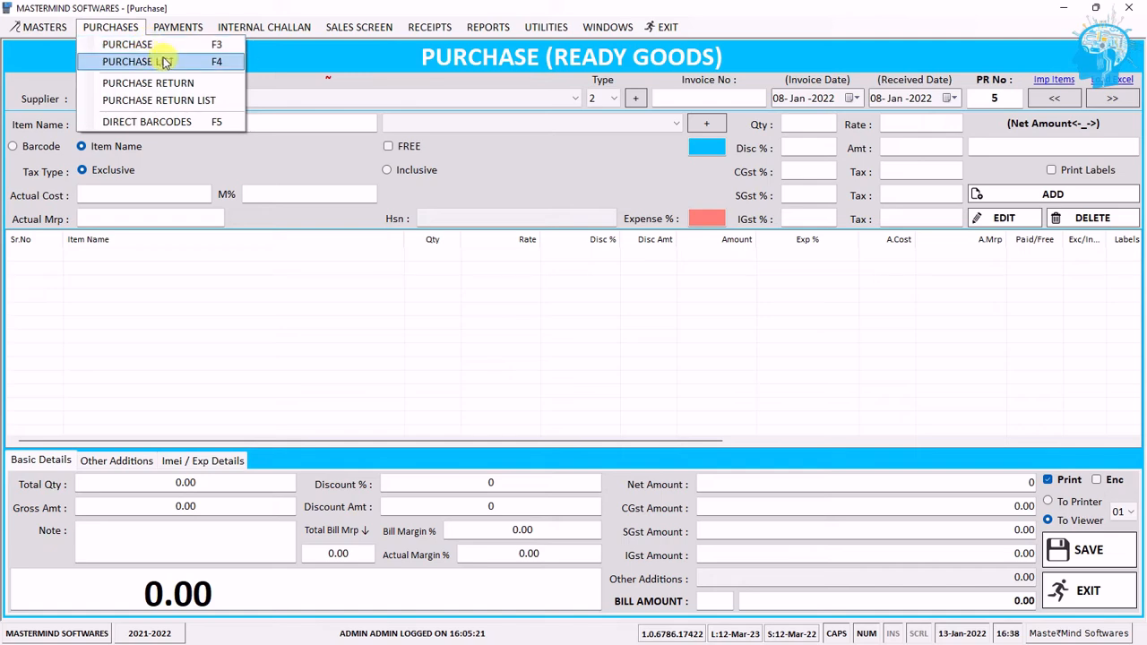
pyautogui.click(229, 63)
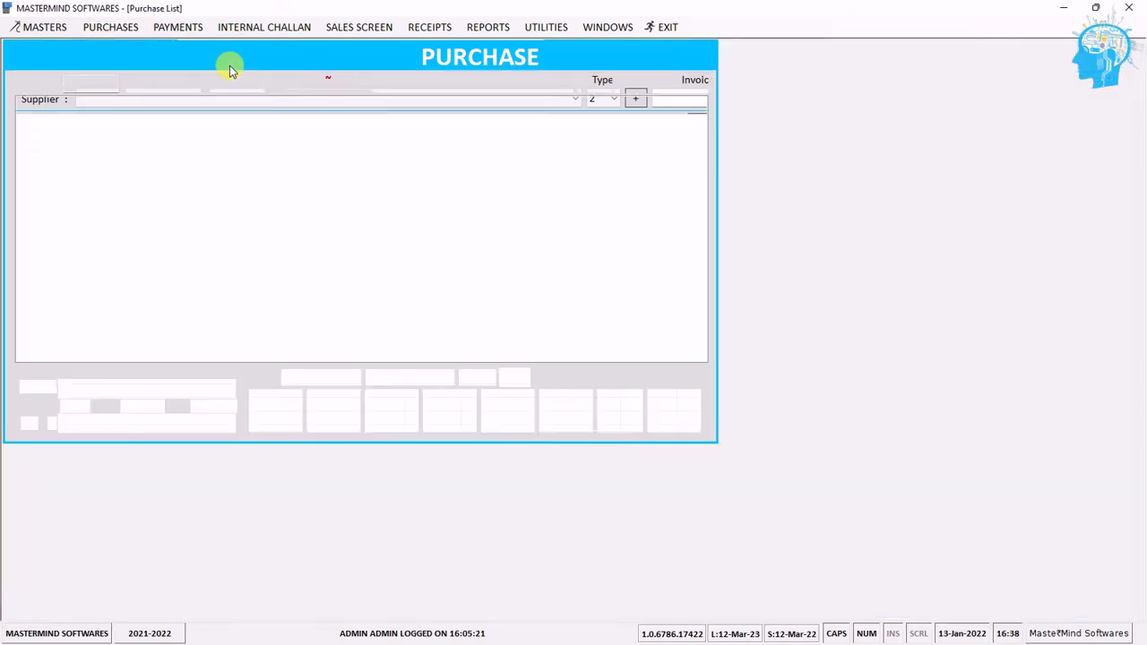
pyautogui.click(250, 155)
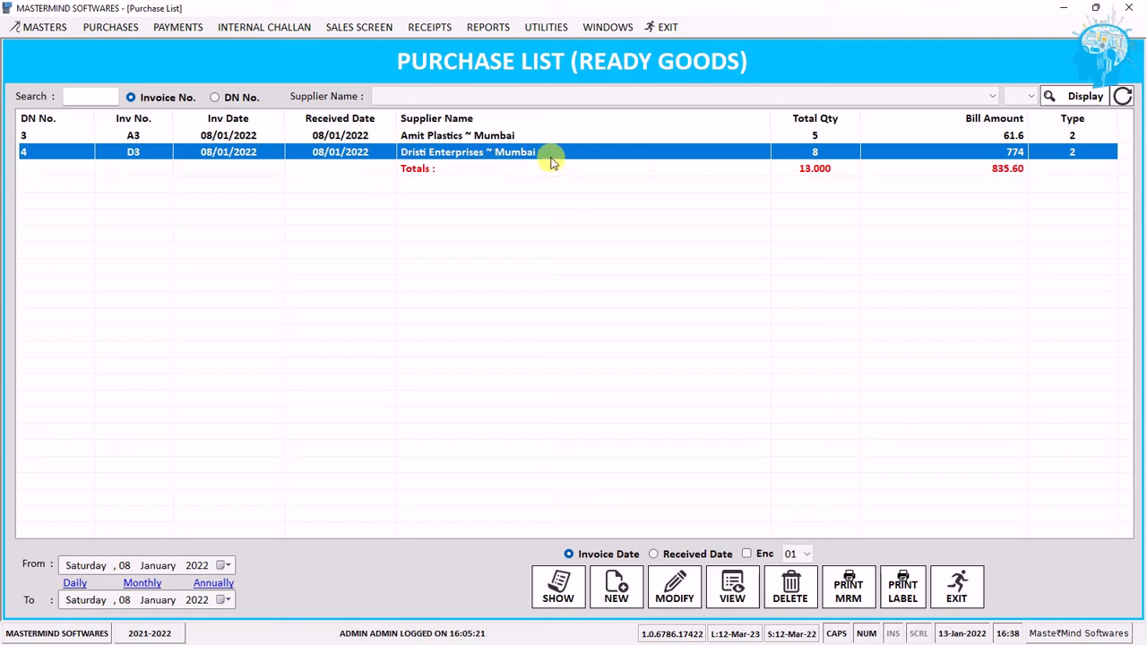
pyautogui.click(678, 578)
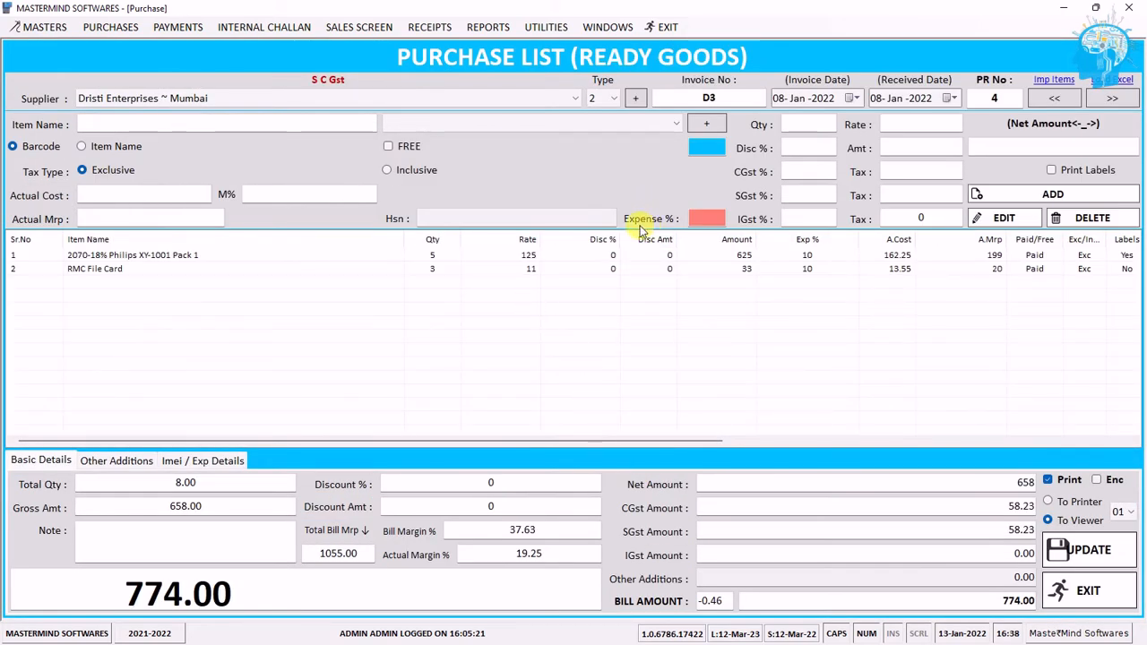
# Open the RMC File Card line for editing, accept it as is, and update the purchase with printing turned off.
pyautogui.click(573, 272)
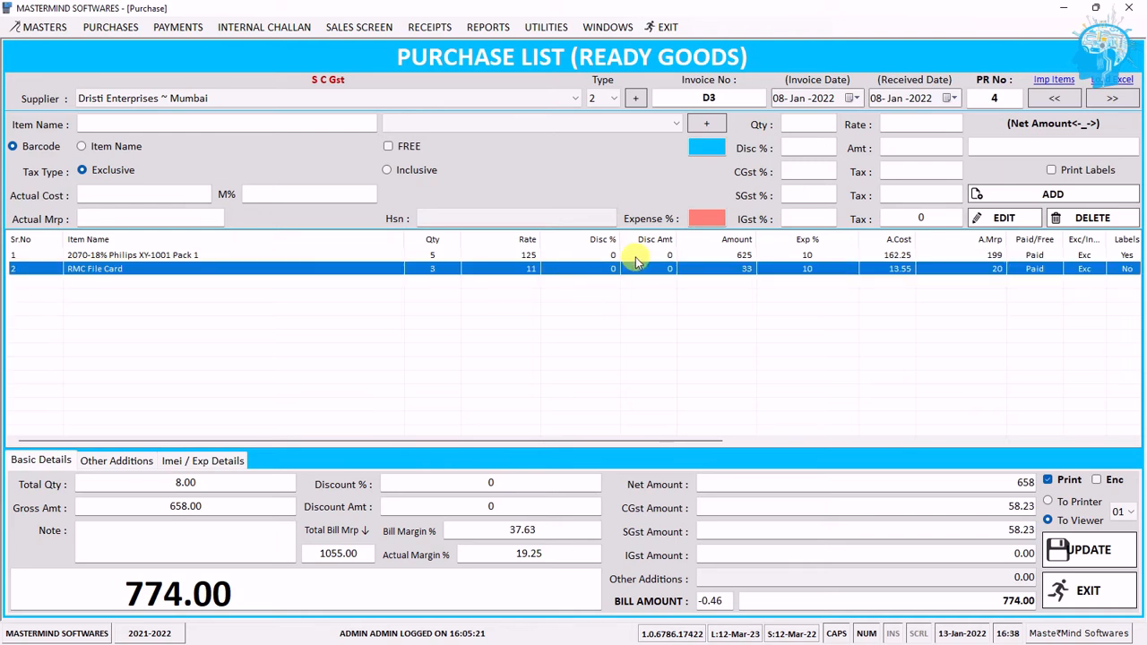
pyautogui.click(1008, 218)
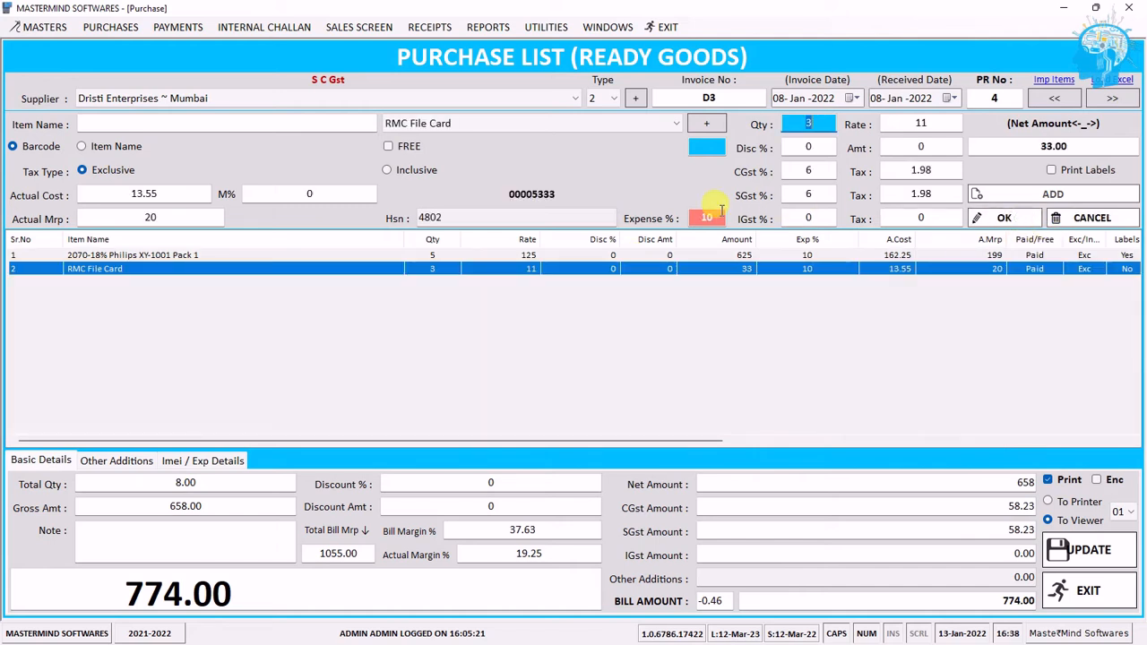
pyautogui.click(996, 218)
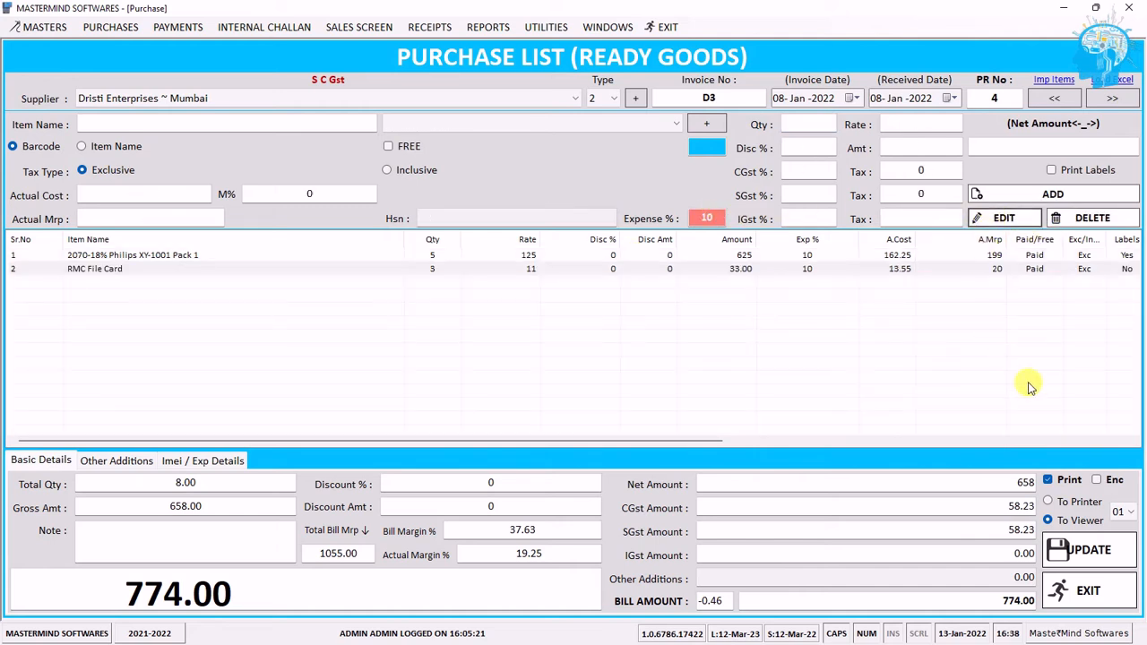
pyautogui.click(1069, 481)
pyautogui.click(1062, 549)
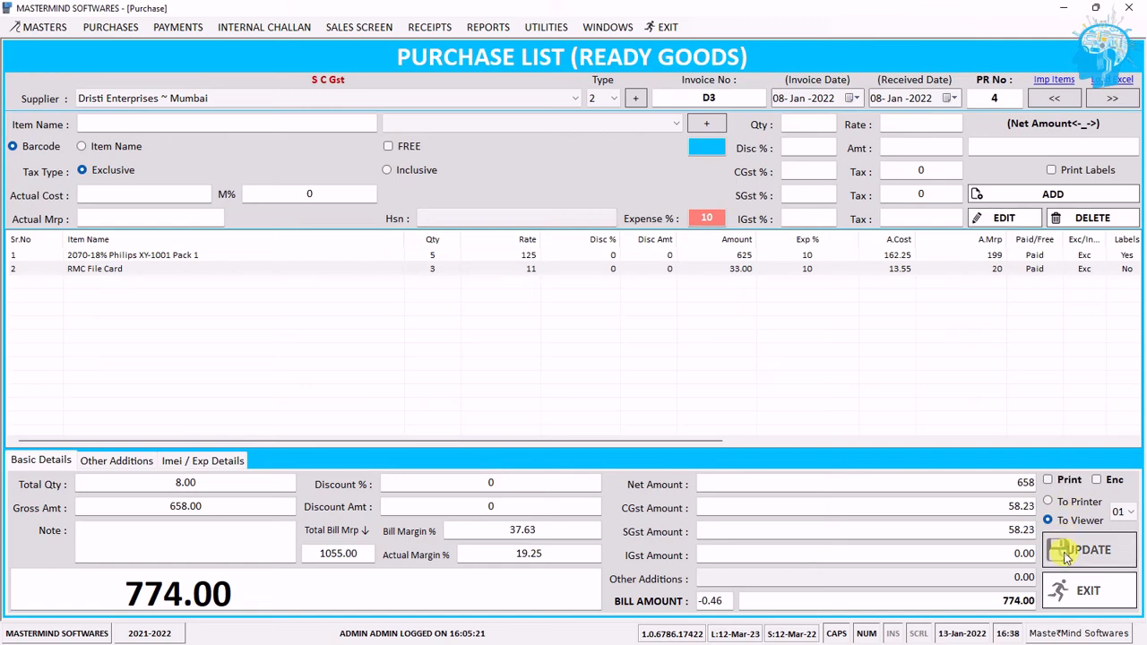
# Generate the labels for the Dristi Enterprises purchase, view them at 300% zoom and close the report.
pyautogui.click(515, 159)
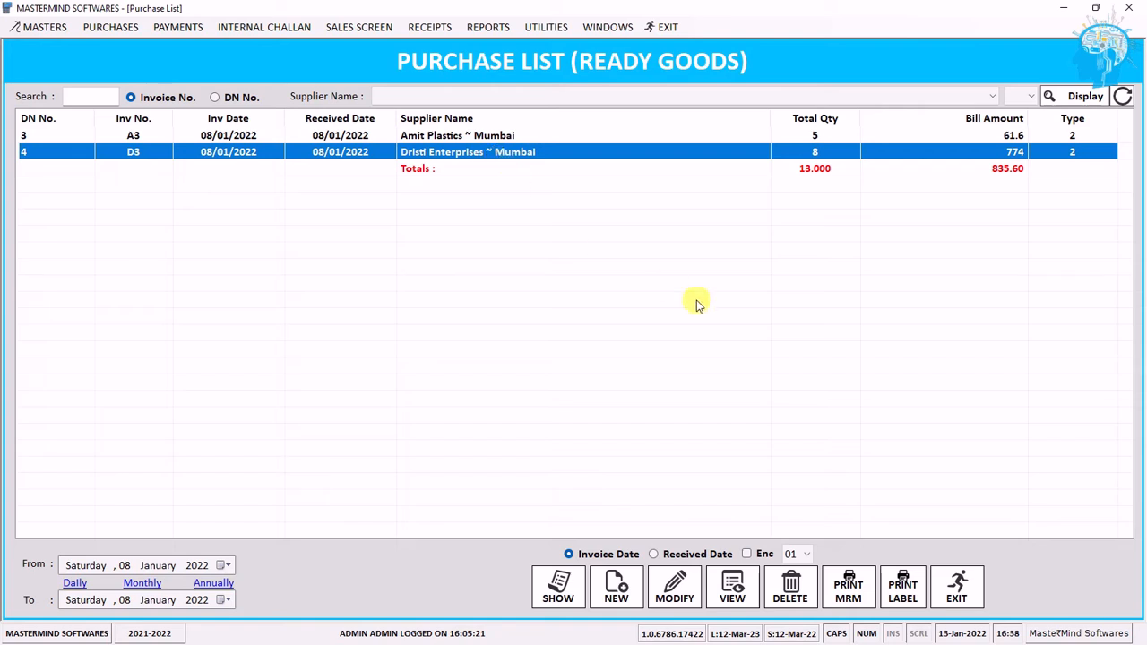
pyautogui.click(916, 606)
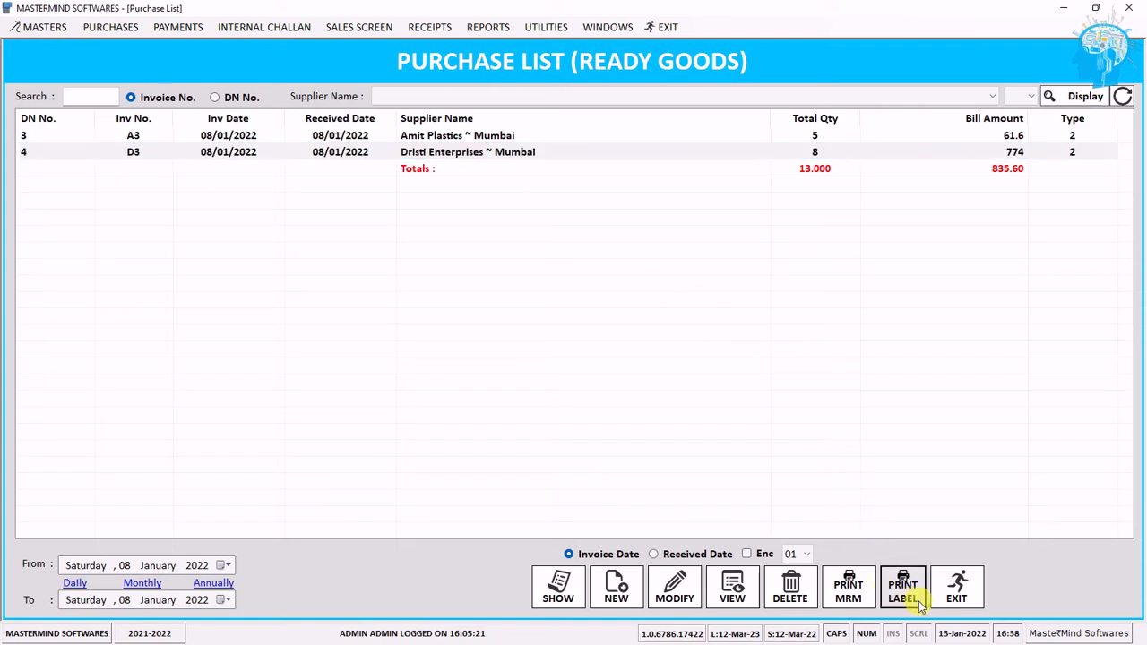
pyautogui.click(580, 378)
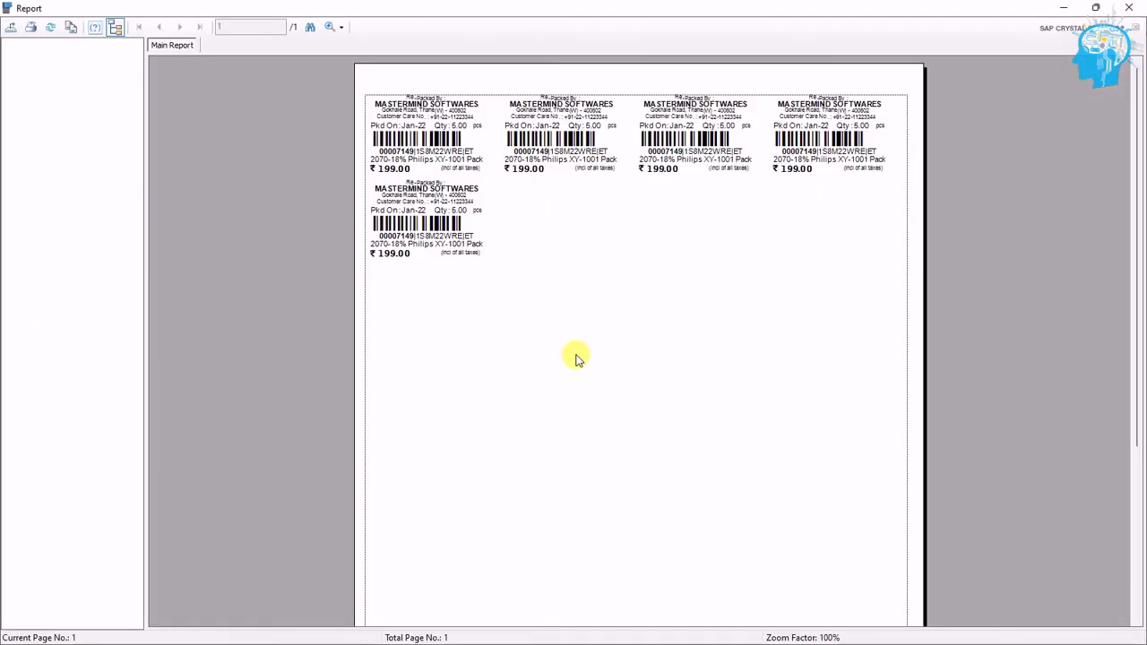
pyautogui.click(328, 30)
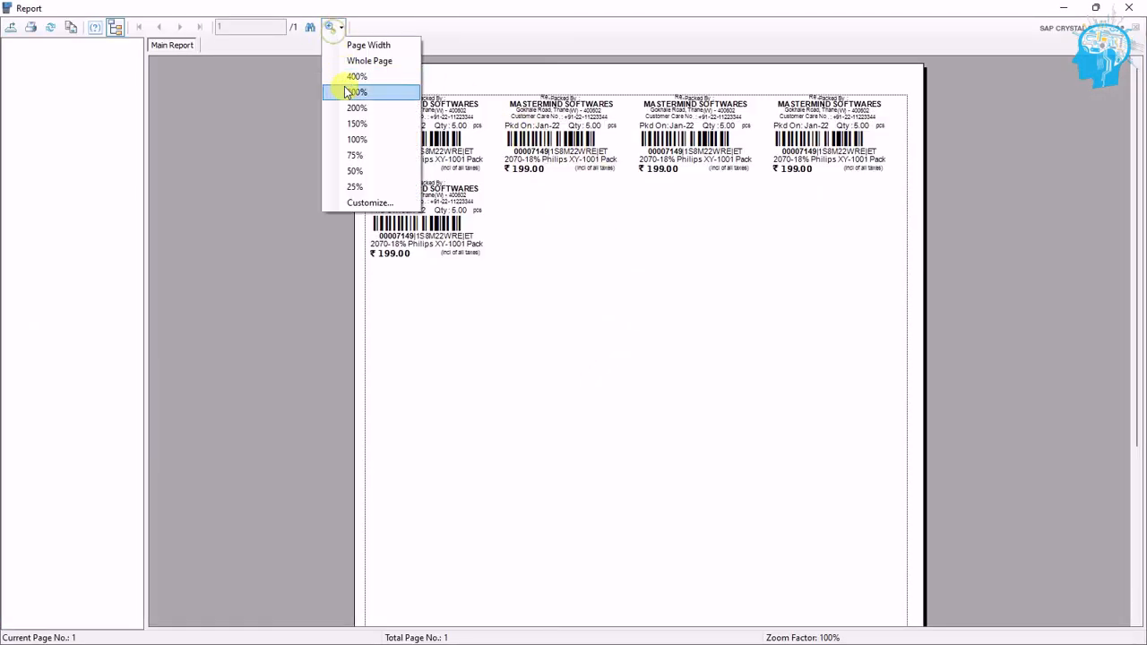
pyautogui.click(351, 91)
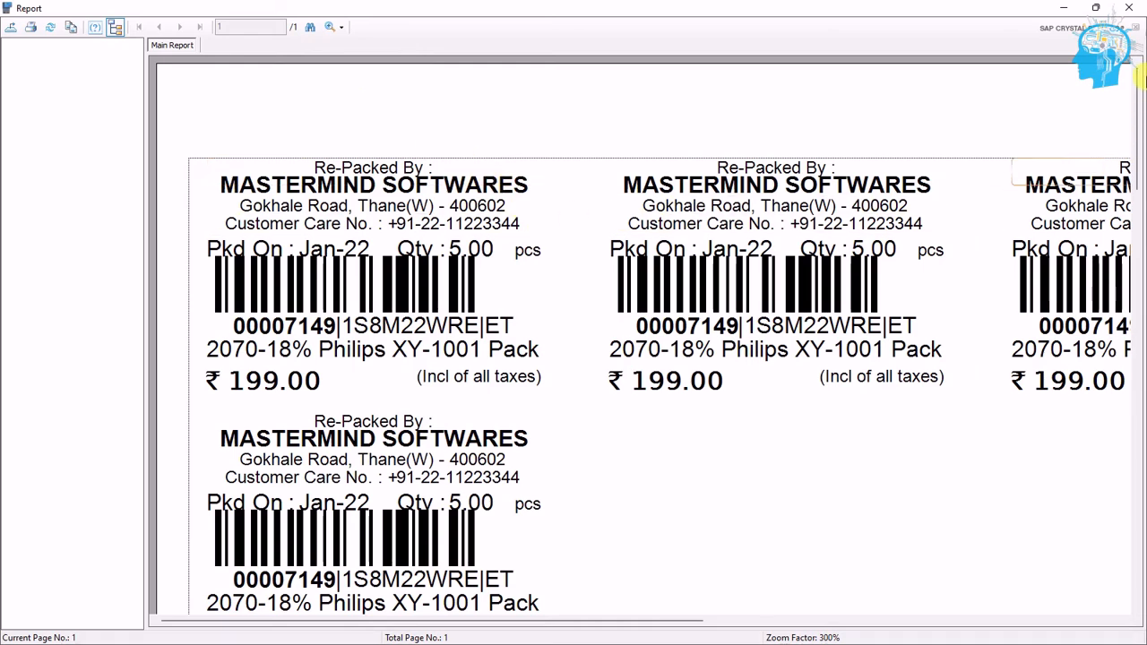
pyautogui.click(1131, 9)
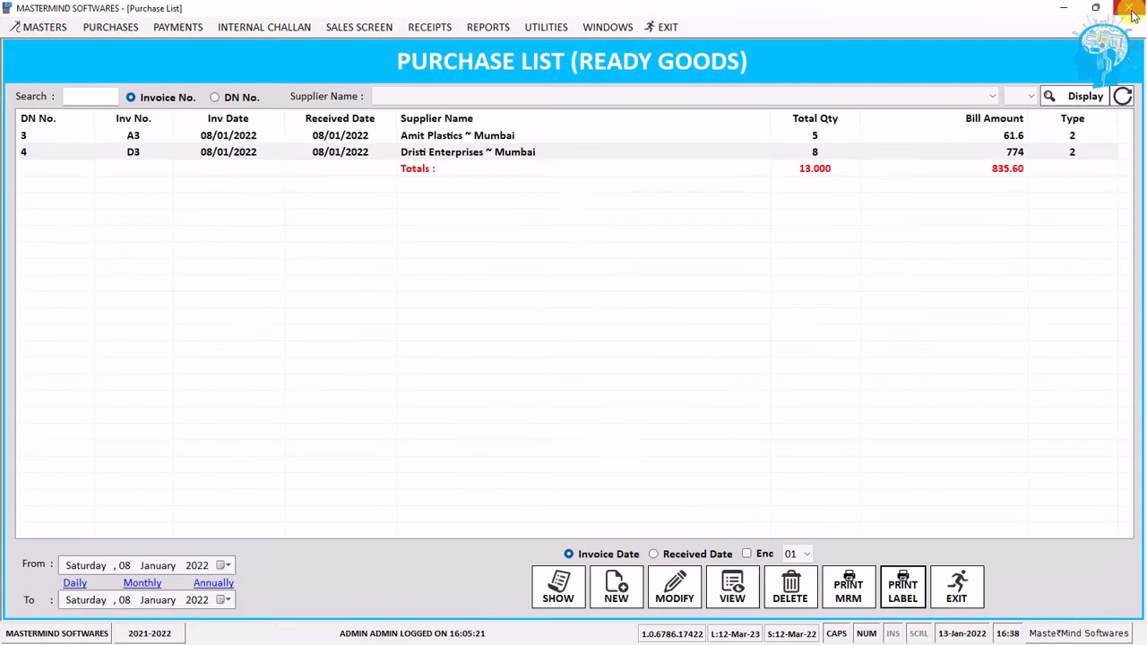
# Generate the MRM copy of the Dristi Enterprises purchase.
pyautogui.click(772, 159)
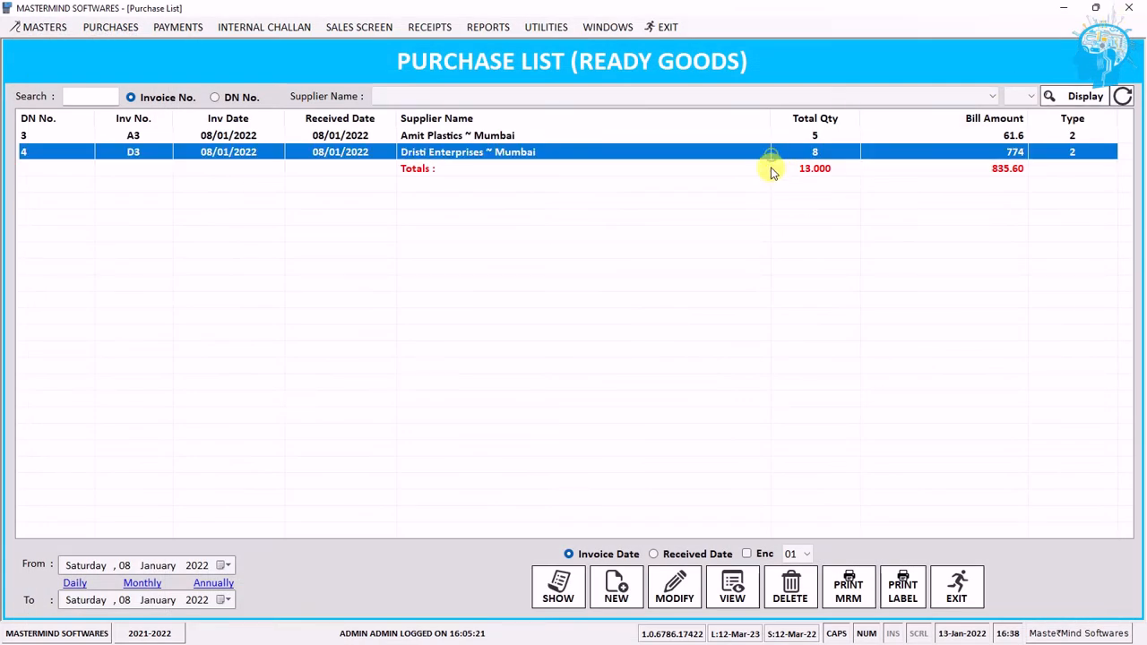
pyautogui.click(865, 600)
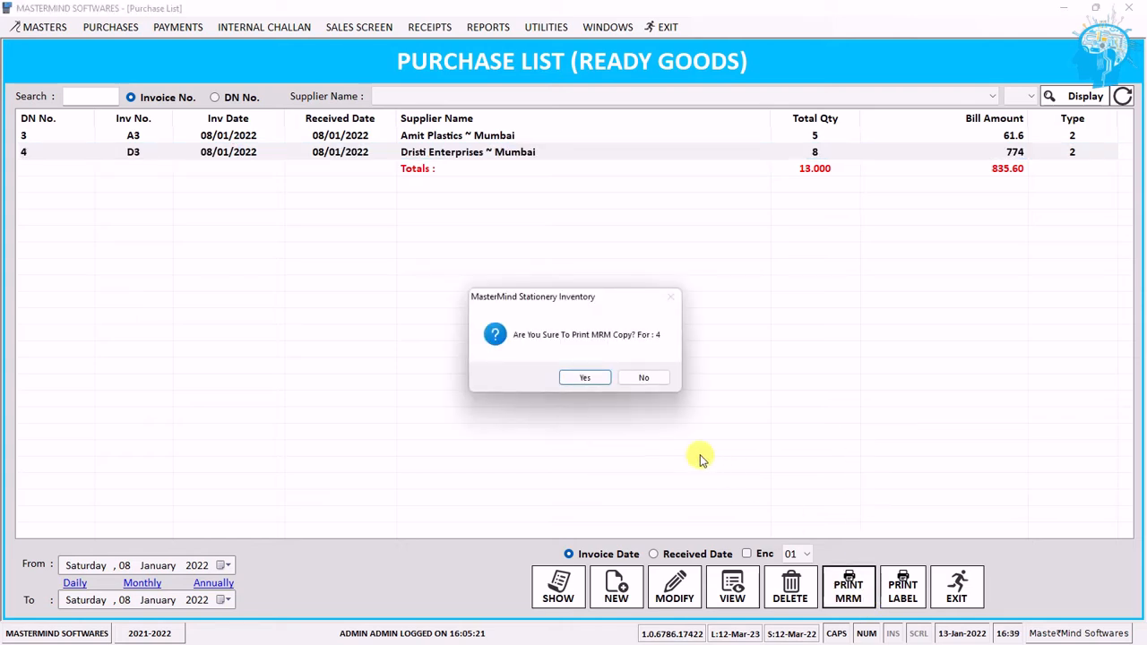
pyautogui.click(584, 377)
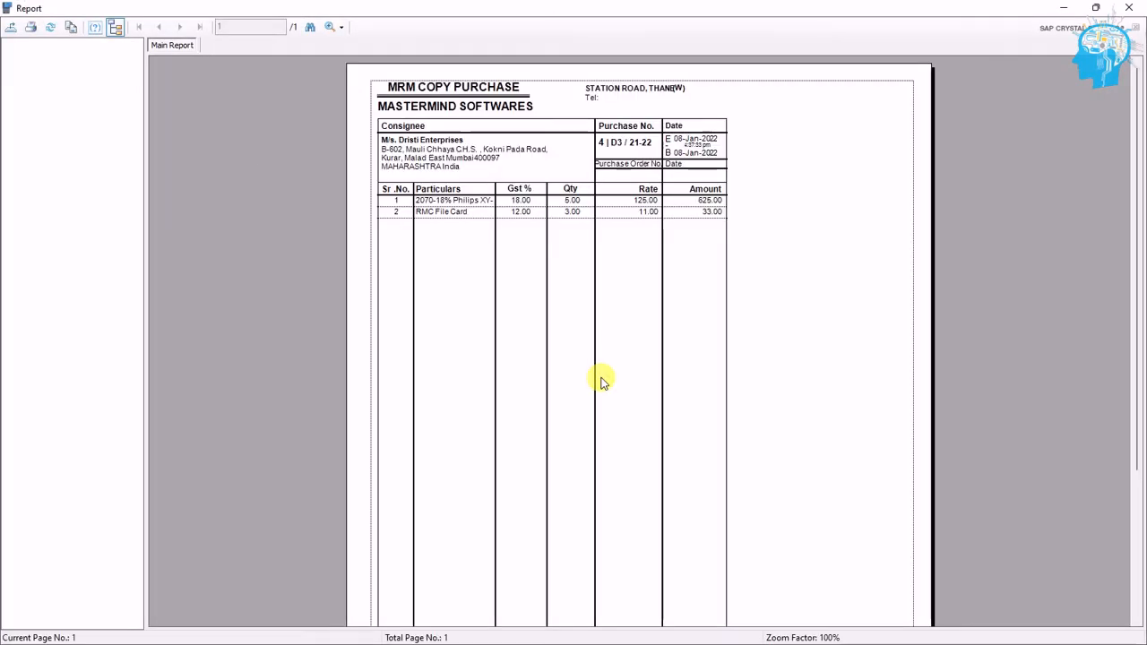
# Examine the MRM copy's consignee, item lines, tax amounts, round-off and grand total, and close the report.
pyautogui.scroll(-3, 658, 262)
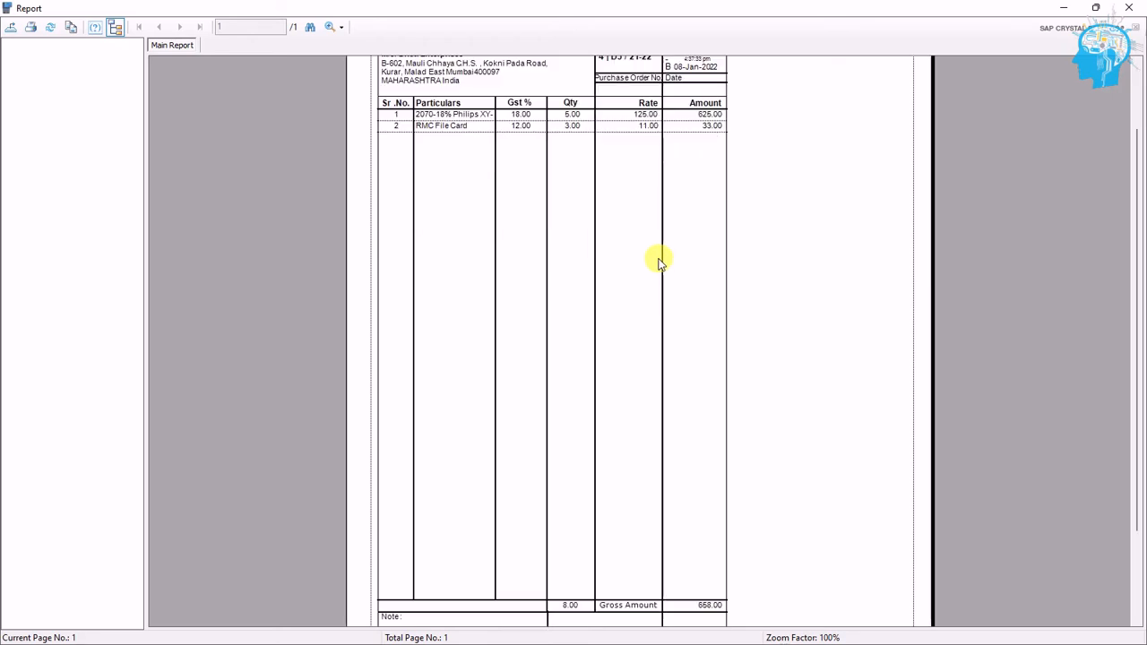
pyautogui.scroll(-1, 658, 262)
pyautogui.scroll(5, 659, 262)
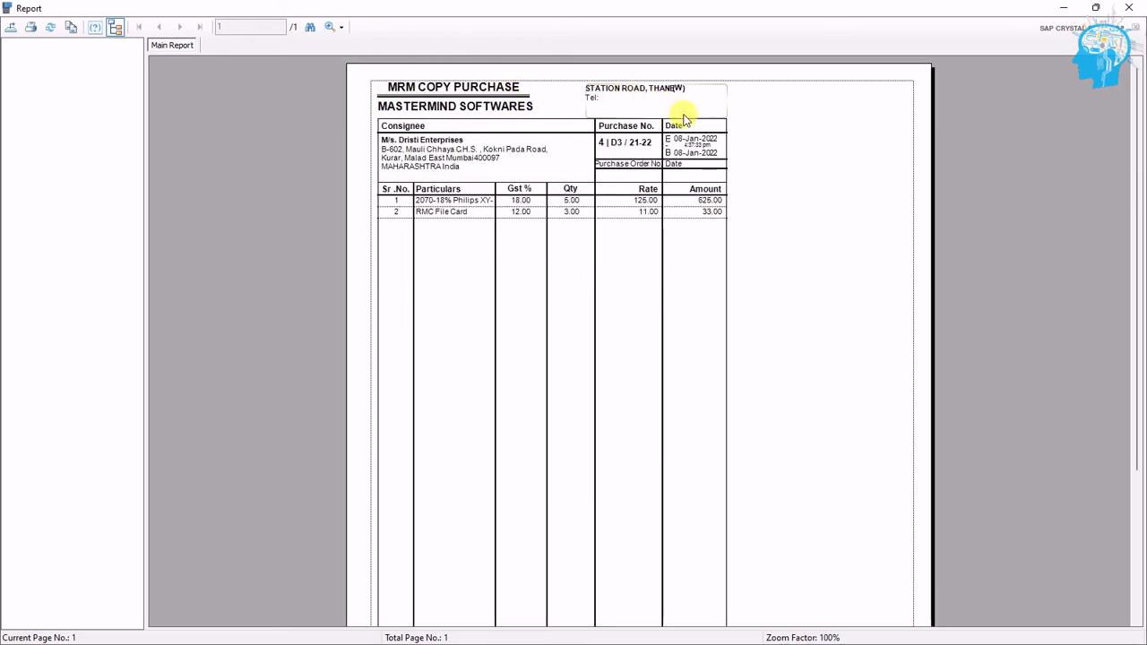
pyautogui.scroll(-5, 741, 322)
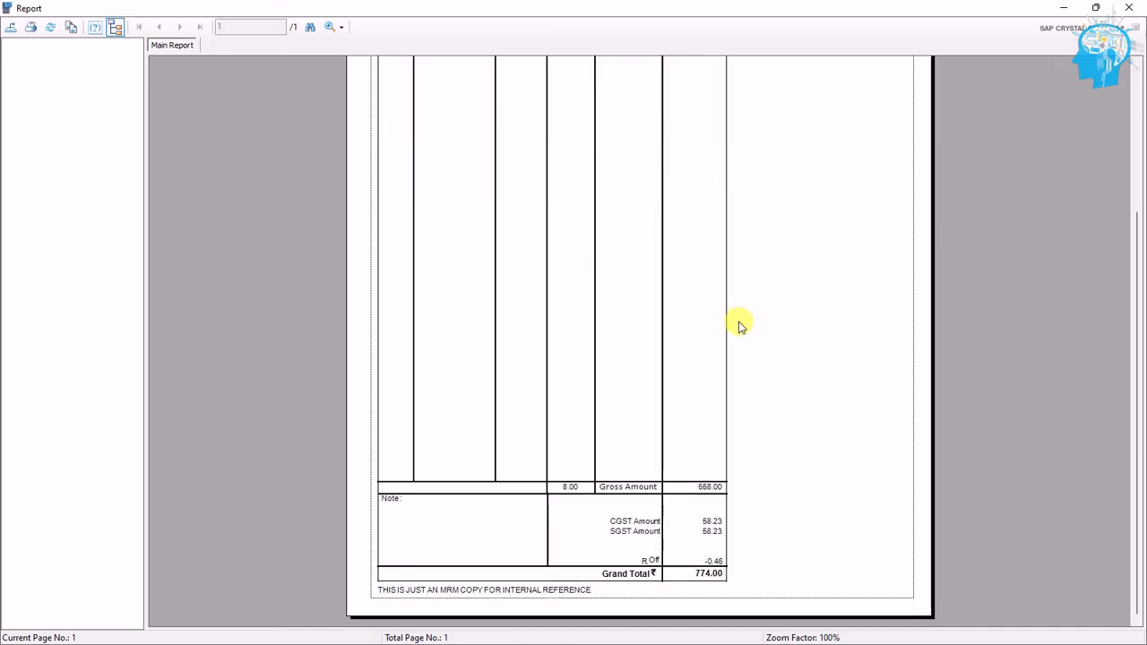
pyautogui.scroll(5, 740, 326)
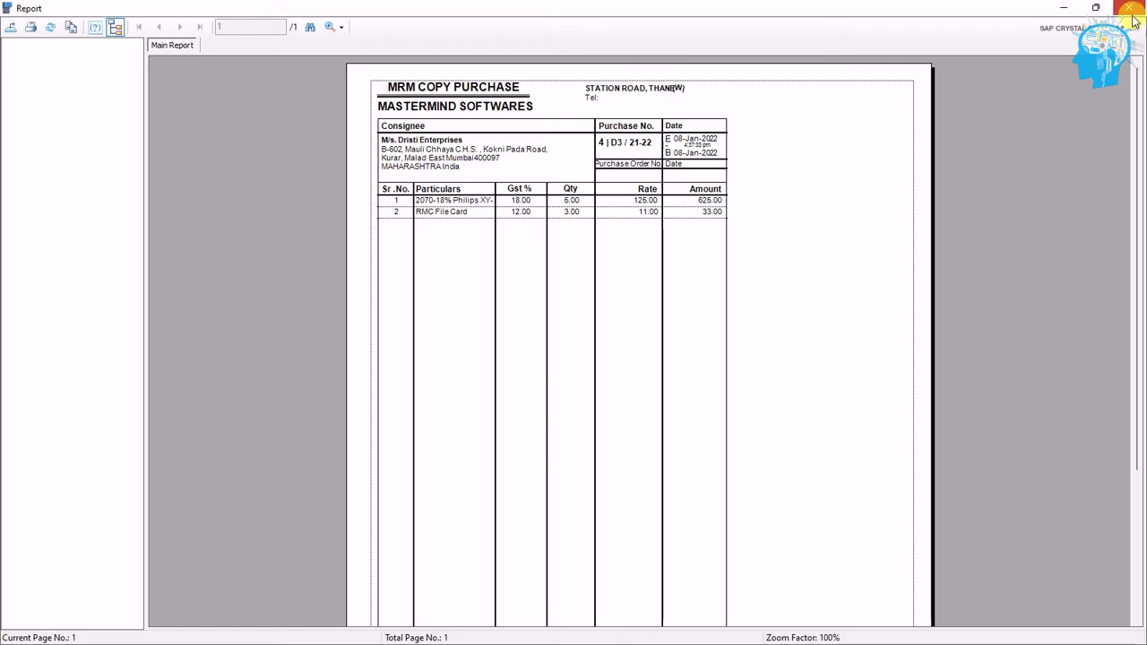
pyautogui.scroll(-5, 776, 275)
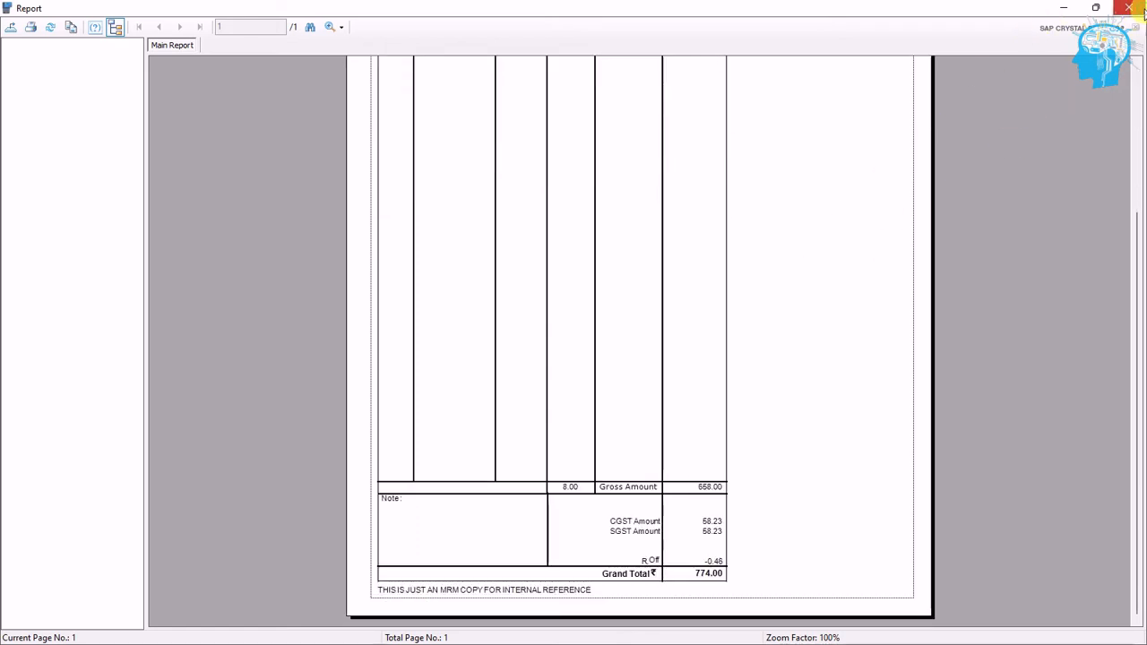
pyautogui.click(1131, 9)
# Turn on the Enc option and generate the labels for the Dristi Enterprises purchase.
pyautogui.click(490, 160)
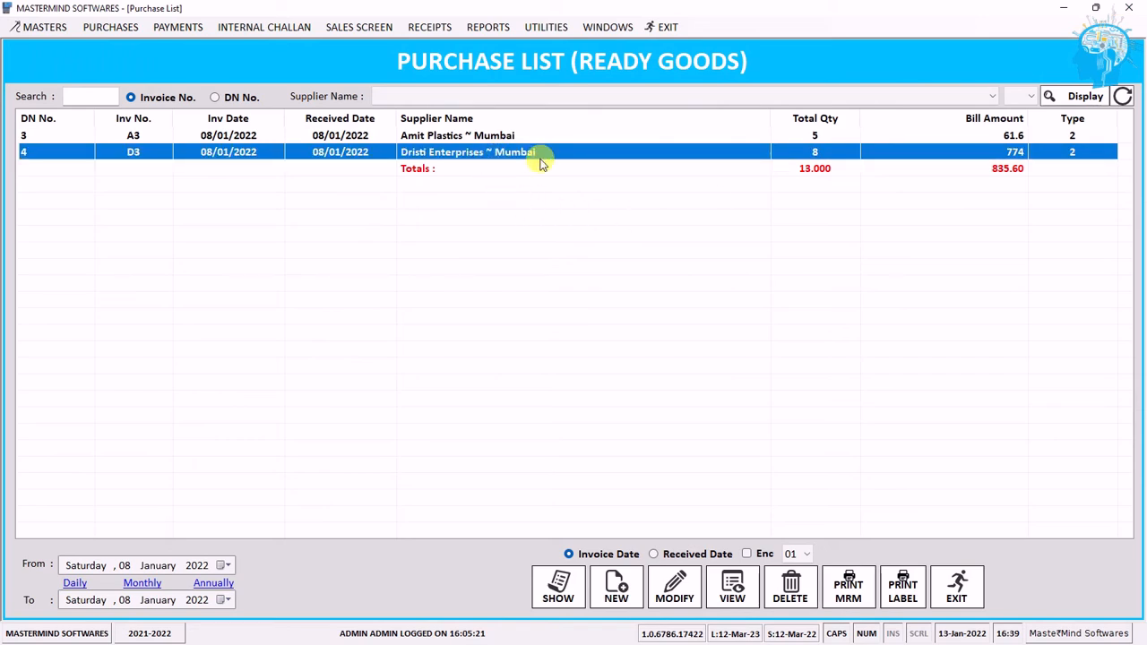
pyautogui.click(760, 555)
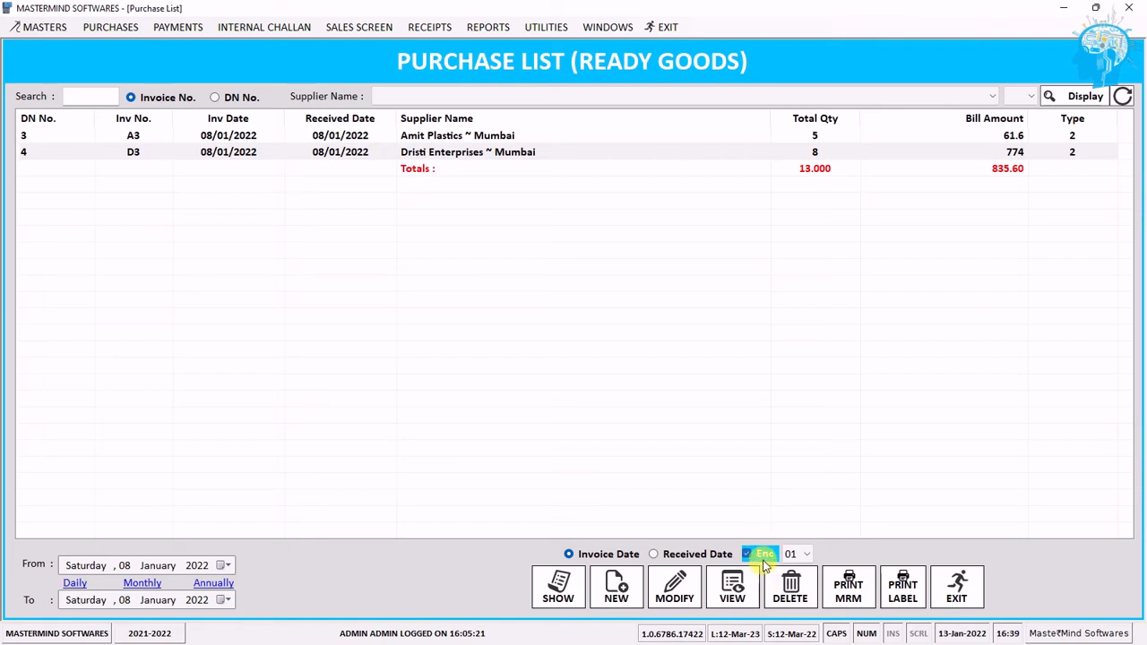
pyautogui.click(903, 591)
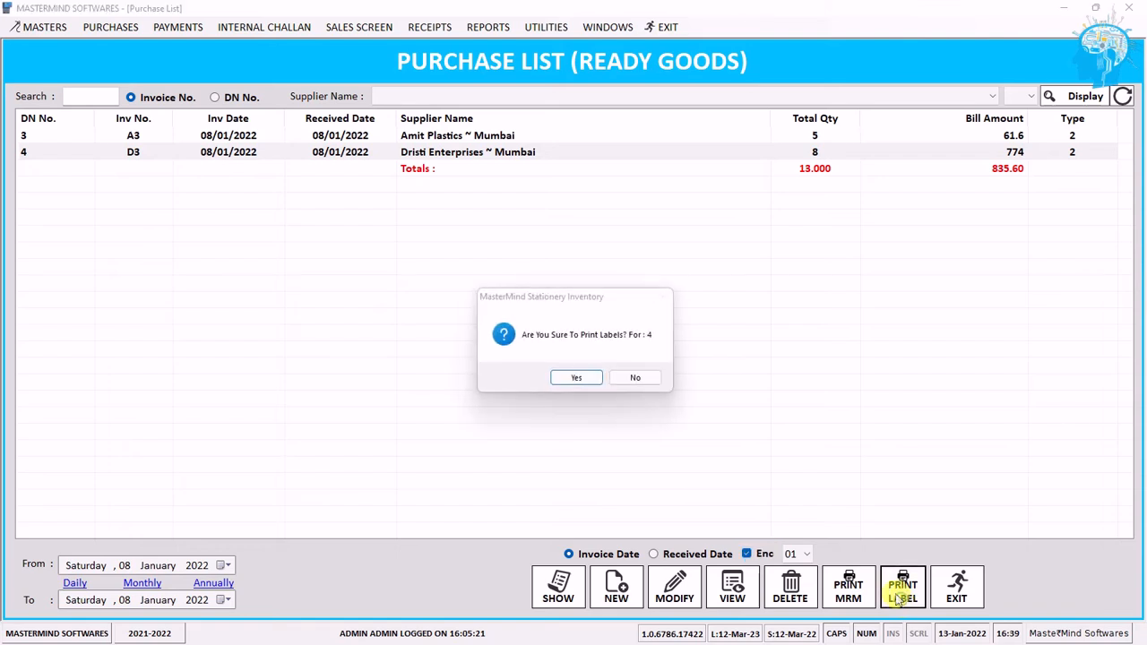
pyautogui.click(588, 380)
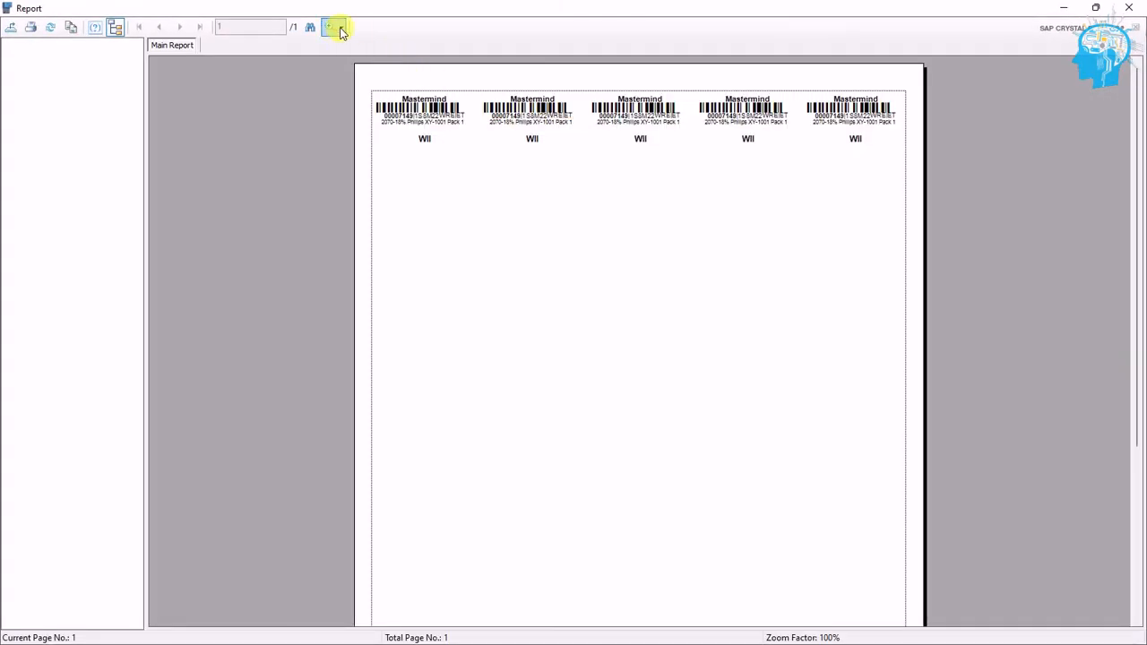
# Examine the encoded labels at 300% and 150% zoom, including the code line under the barcode, and close the report.
pyautogui.click(340, 31)
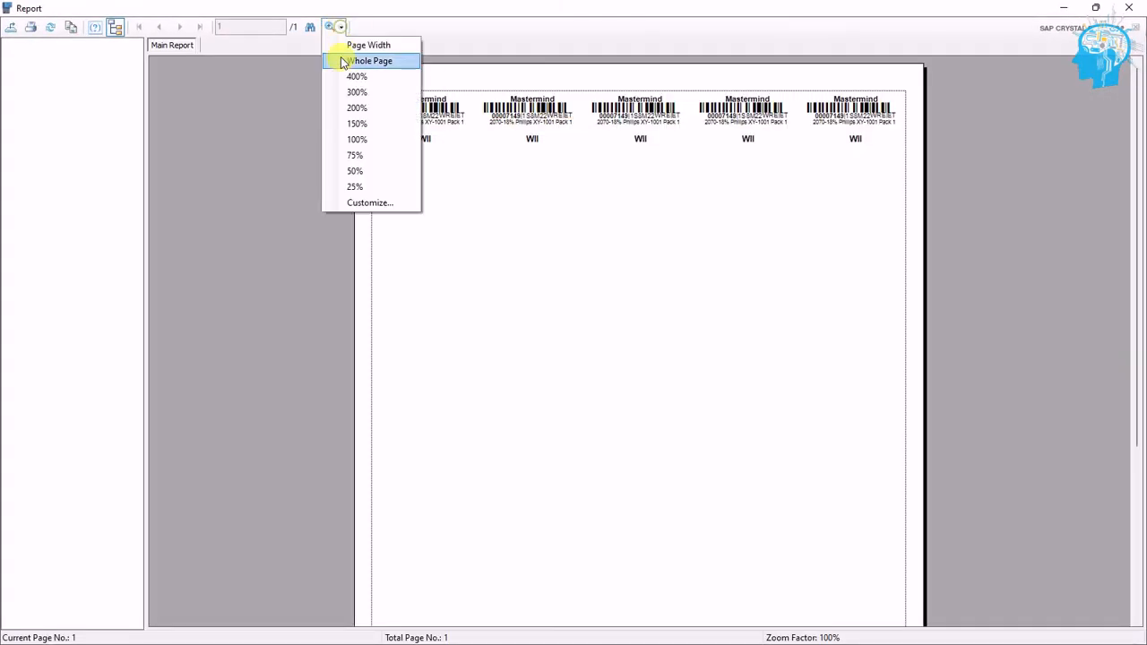
pyautogui.click(340, 90)
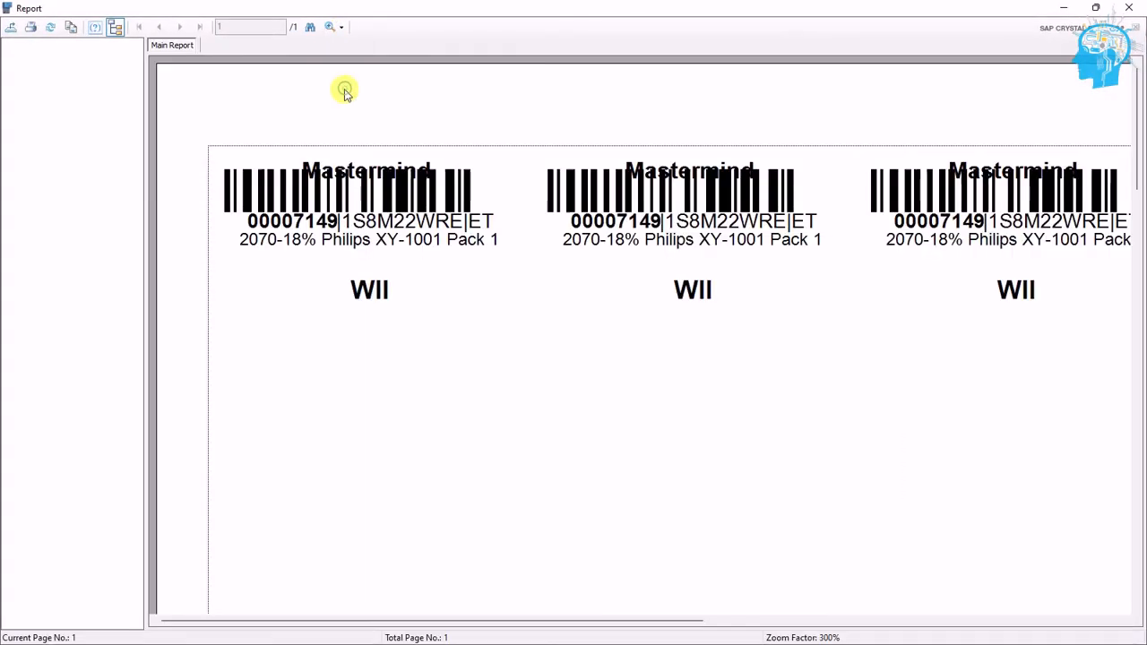
pyautogui.click(336, 171)
pyautogui.scroll(-2, 440, 187)
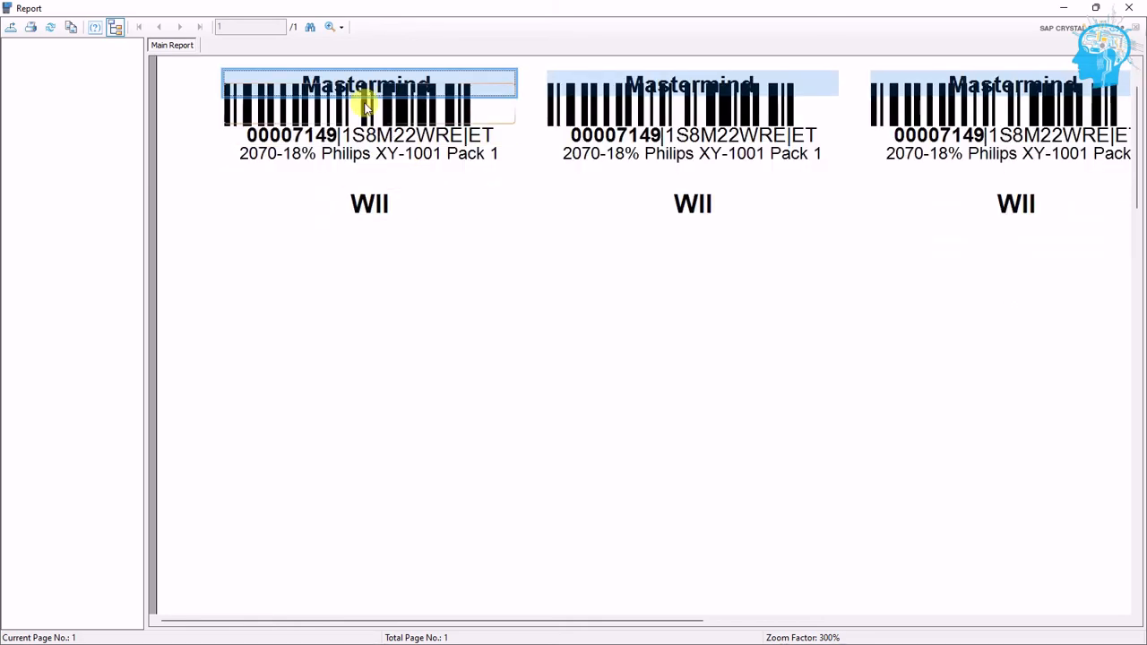
pyautogui.click(333, 27)
pyautogui.click(359, 126)
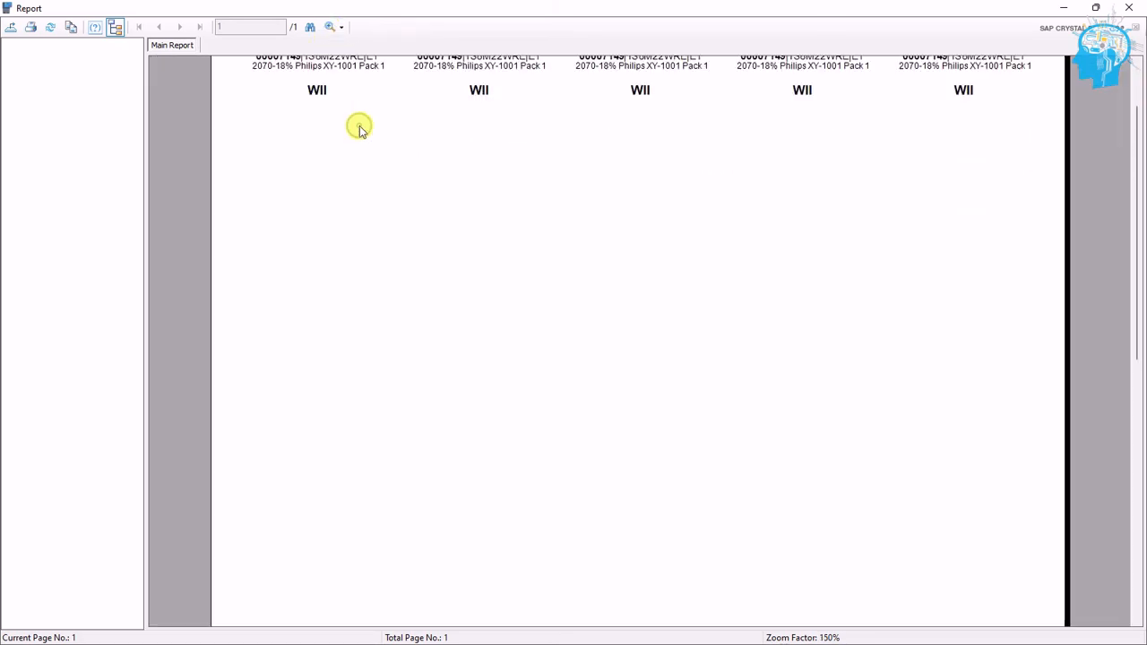
pyautogui.scroll(2, 363, 130)
pyautogui.click(391, 216)
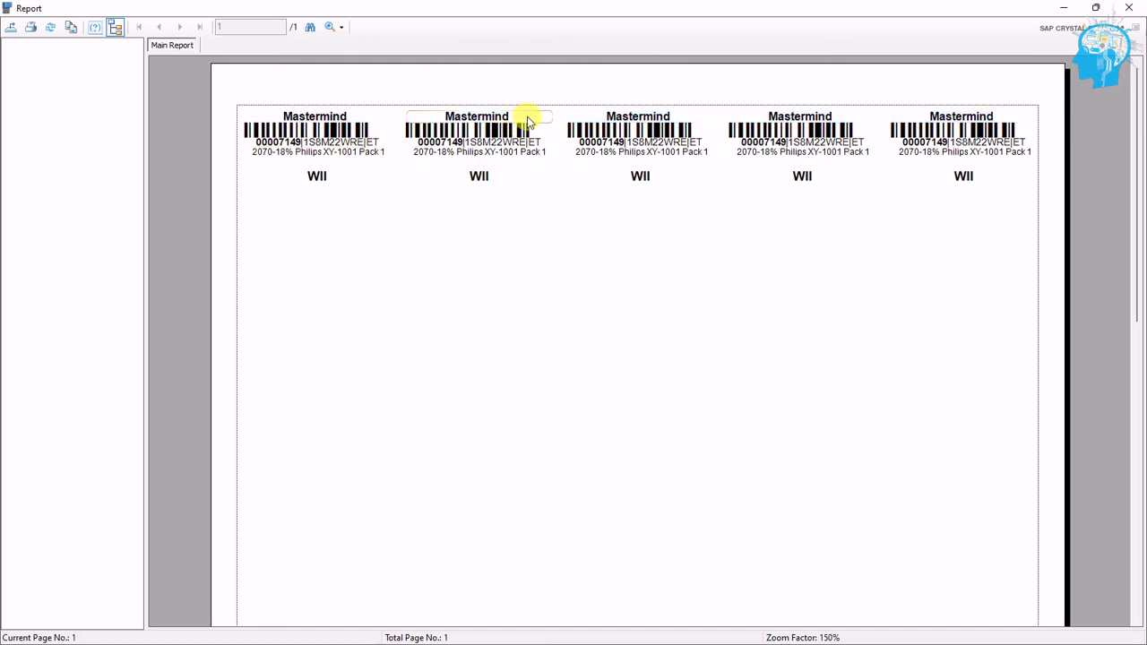
pyautogui.click(491, 180)
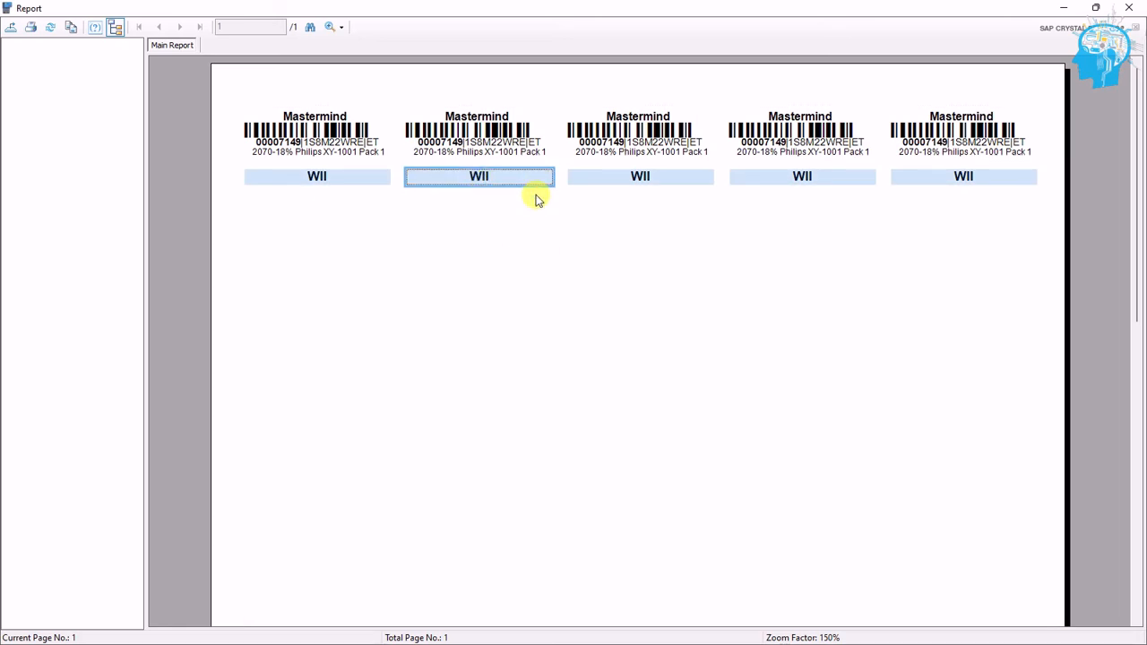
pyautogui.click(1131, 11)
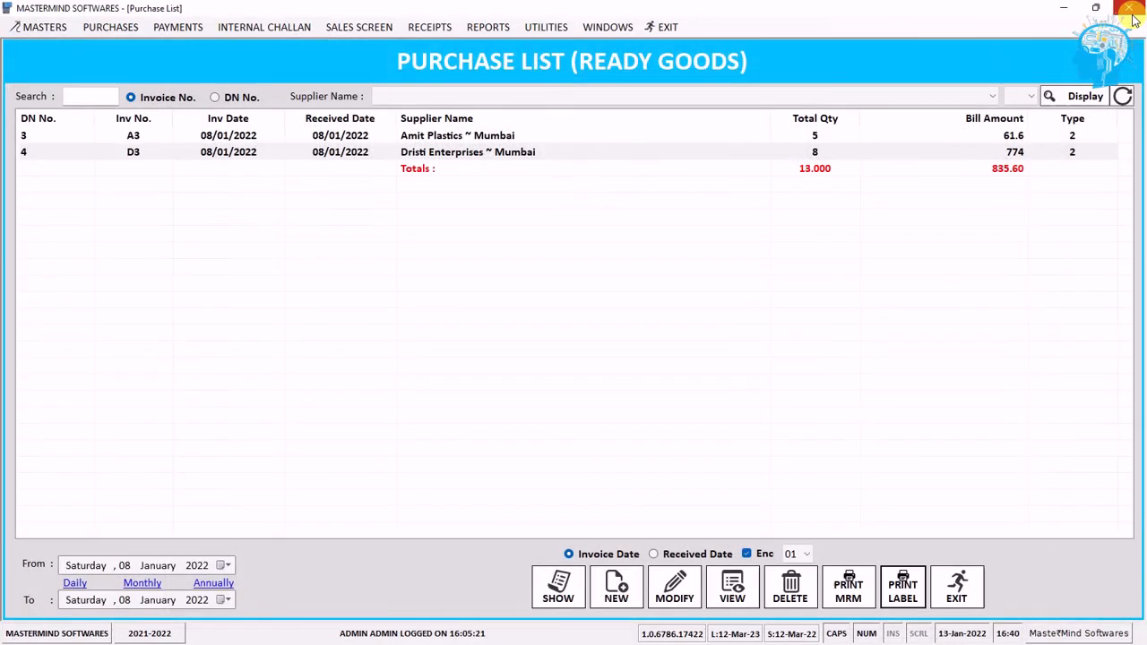
# Close the purchase list, look over the Free option and Other Additions in the blank purchase form, and exit it without saving.
pyautogui.click(955, 584)
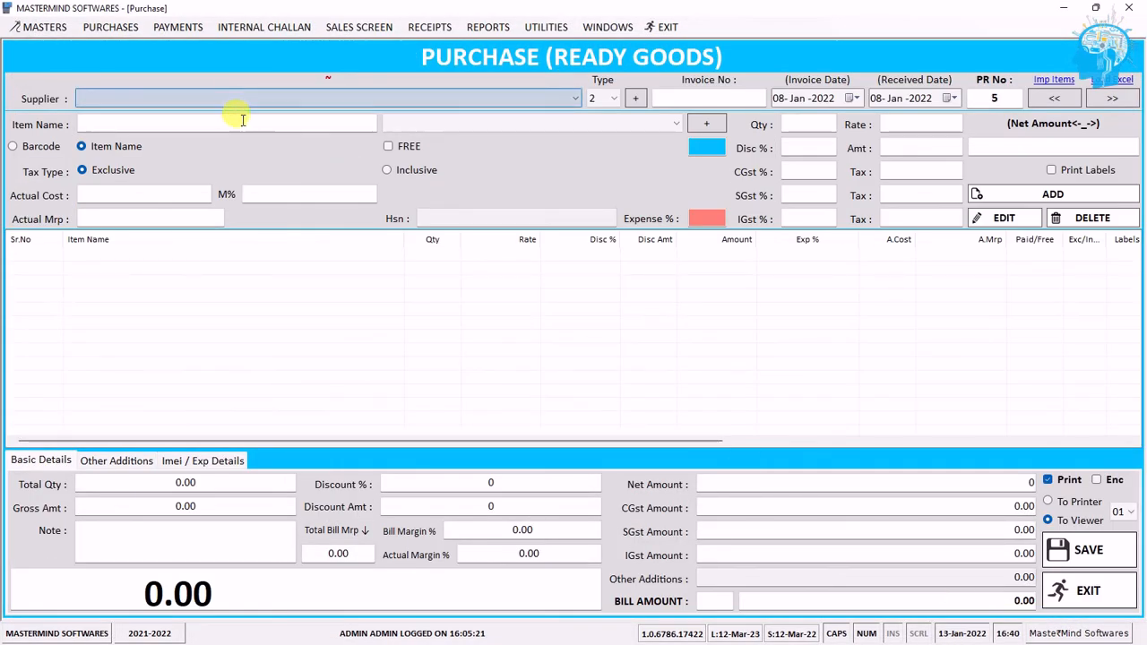
pyautogui.click(391, 146)
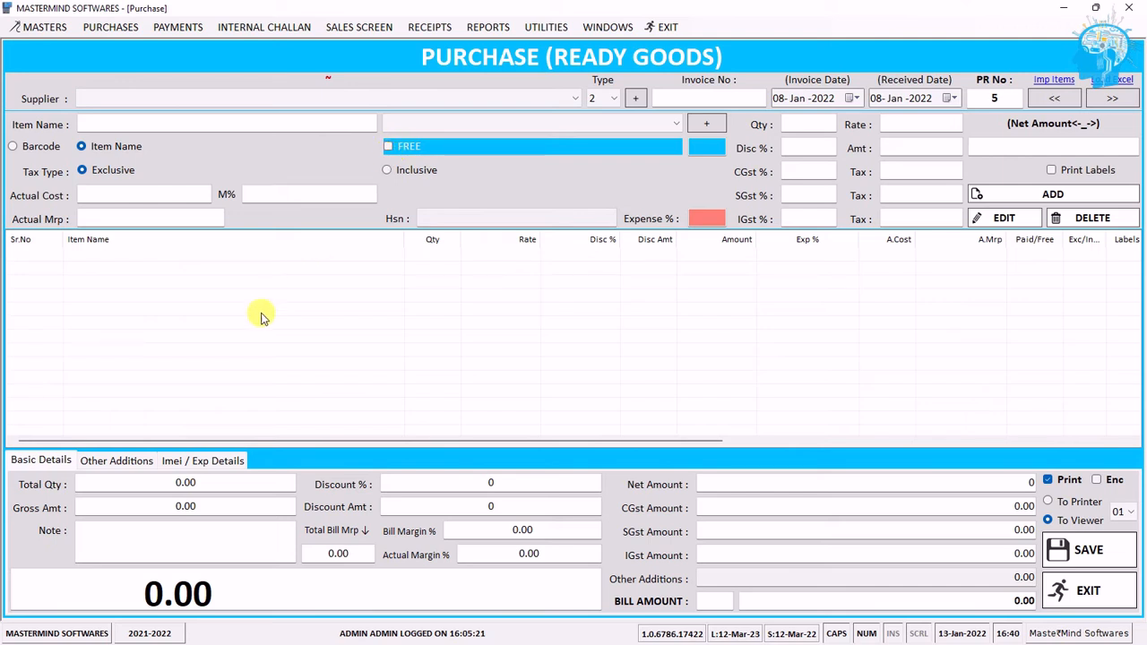
pyautogui.click(134, 468)
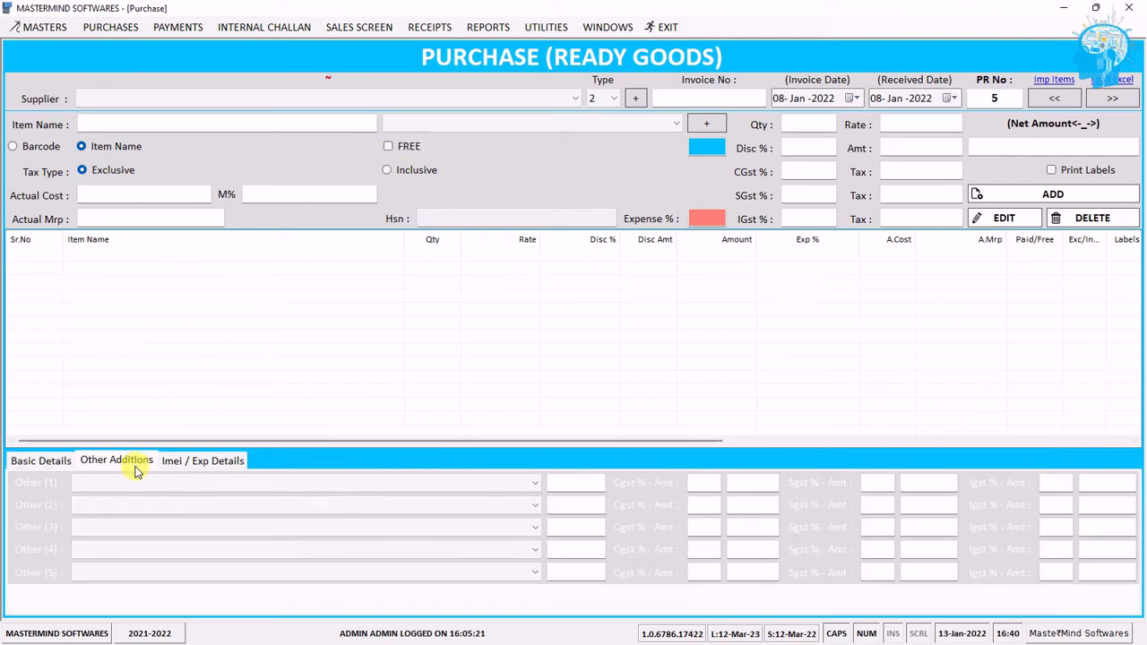
pyautogui.click(137, 485)
pyautogui.click(137, 505)
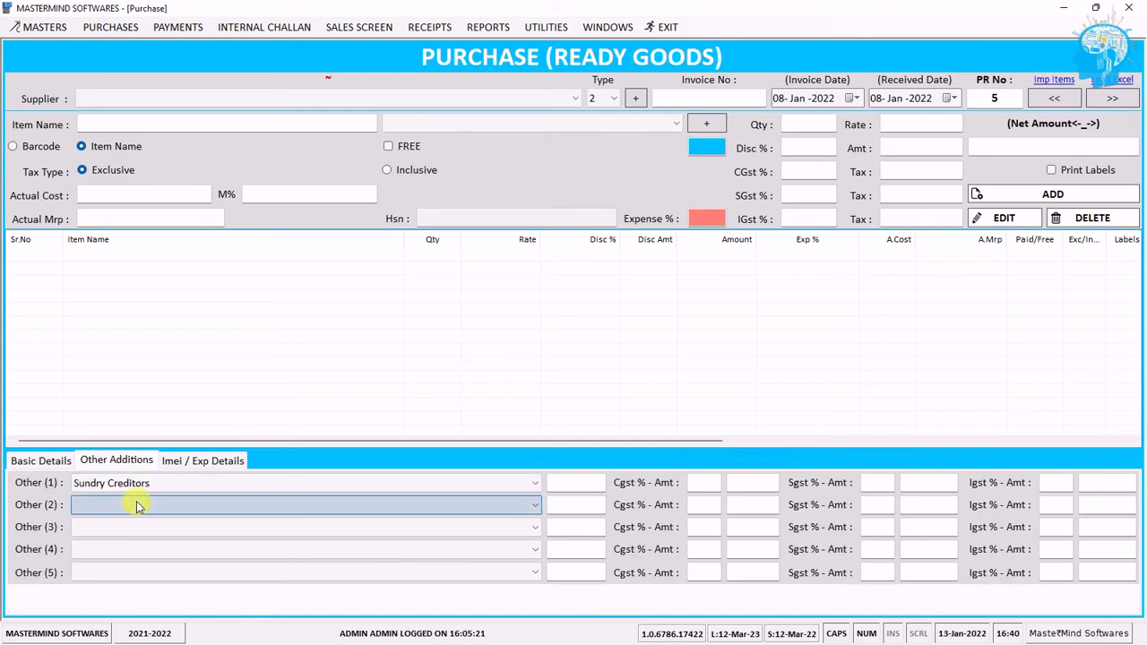
pyautogui.click(59, 466)
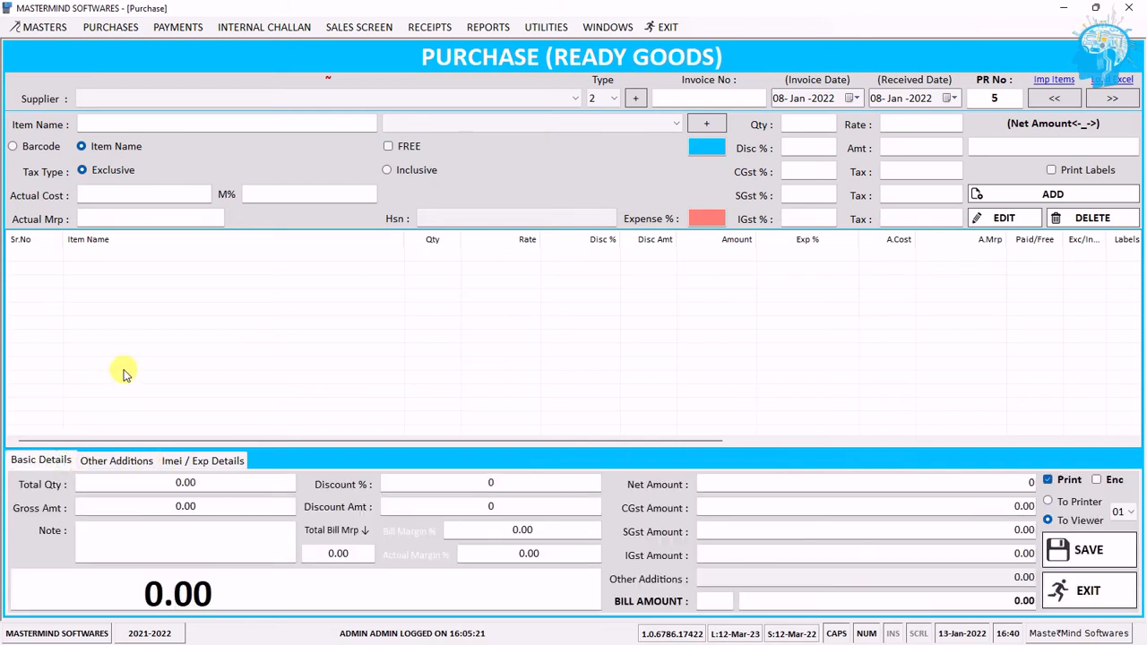
pyautogui.click(1088, 590)
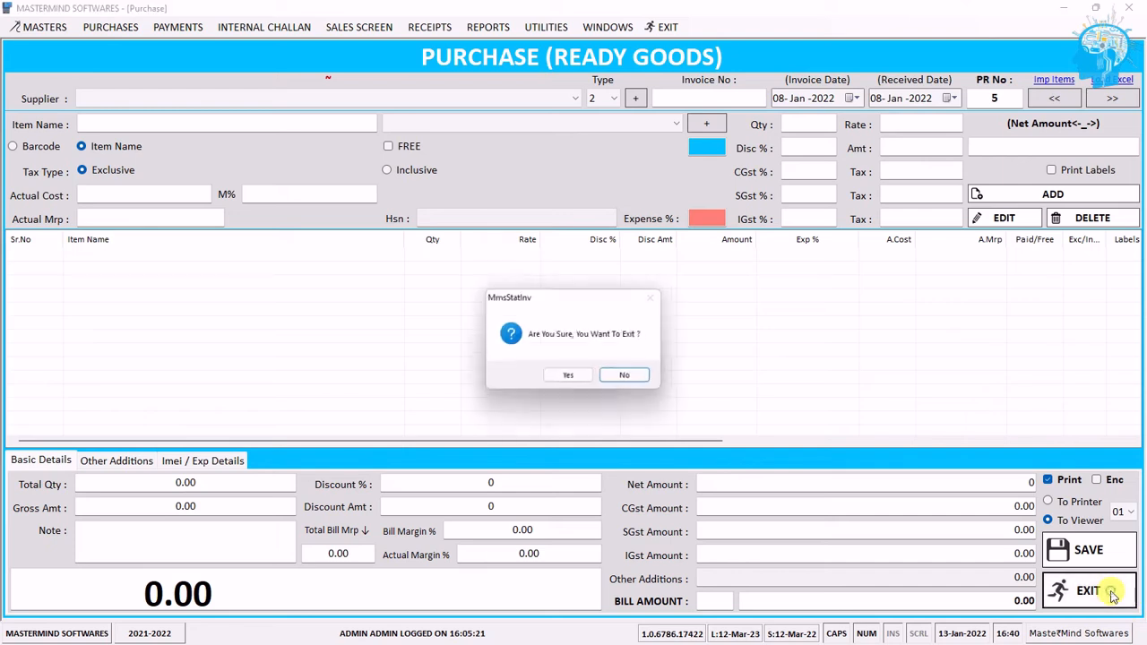
pyautogui.click(557, 376)
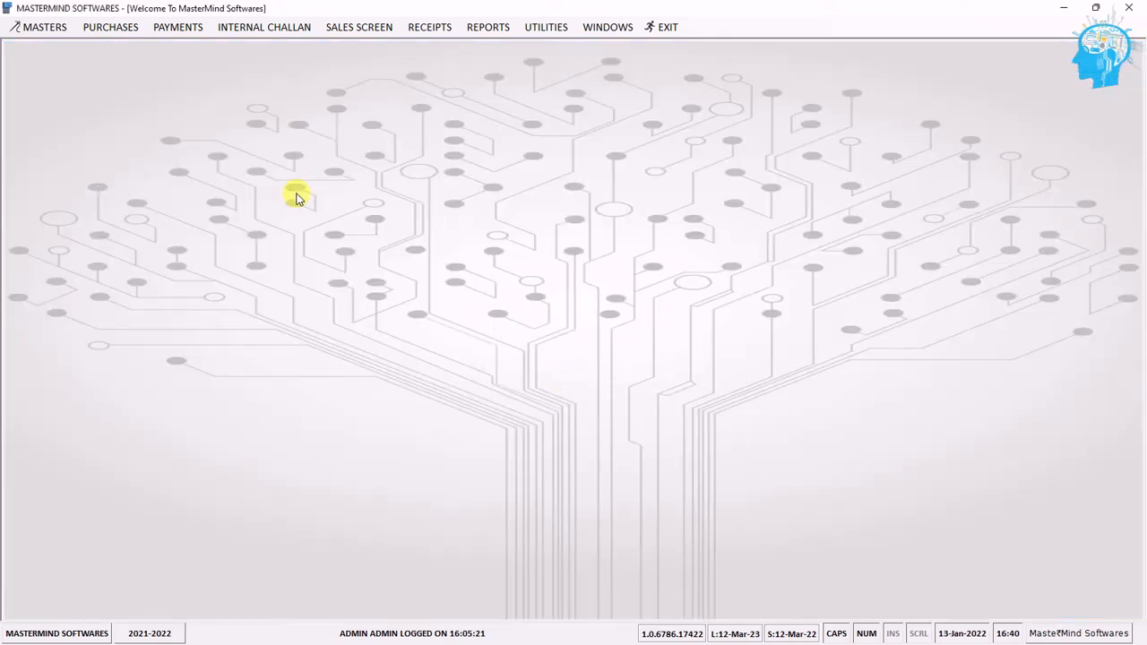
# Start a new ready-goods purchase from supplier Deepak Enterprises ~ Mumbai with invoice number DS12.
pyautogui.click(140, 27)
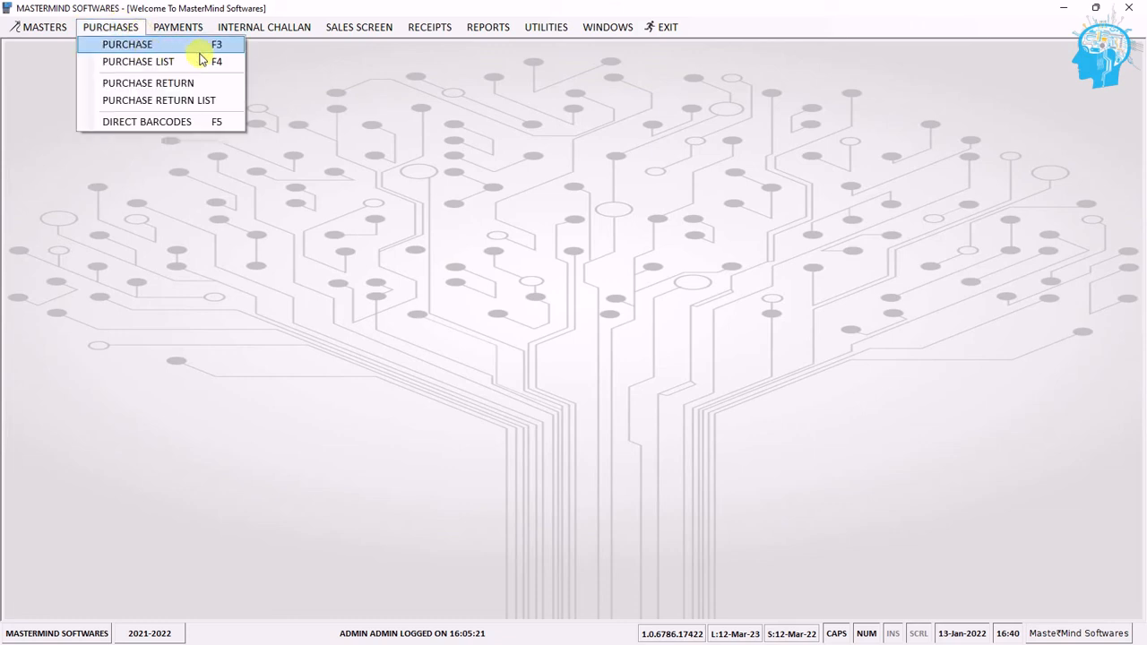
pyautogui.click(235, 51)
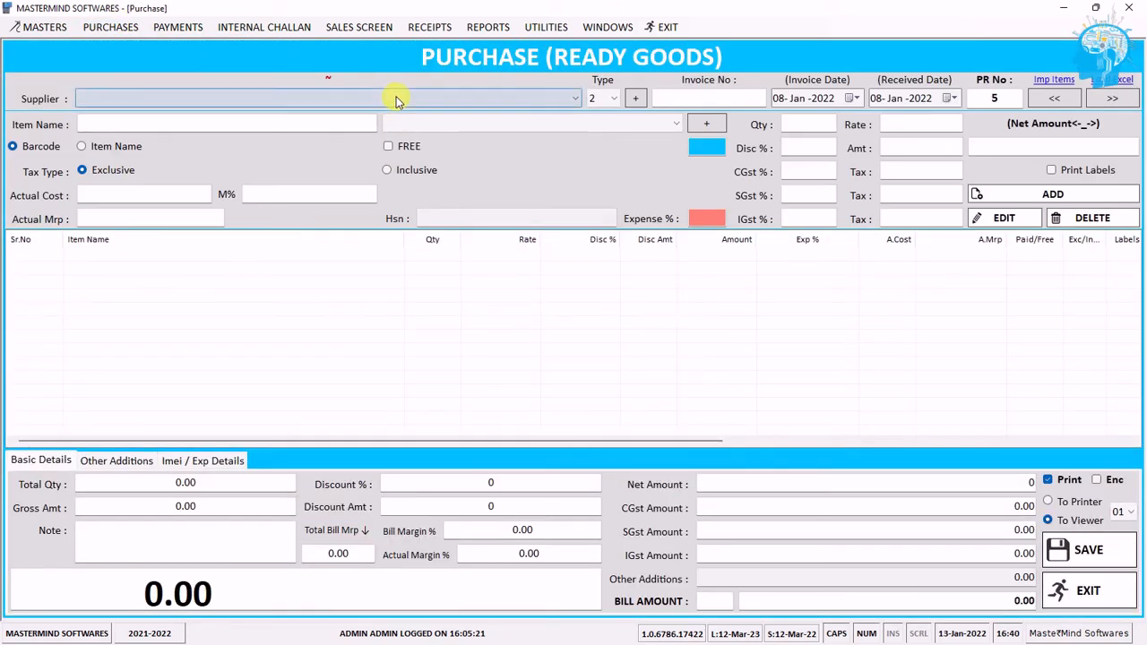
pyautogui.click(397, 100)
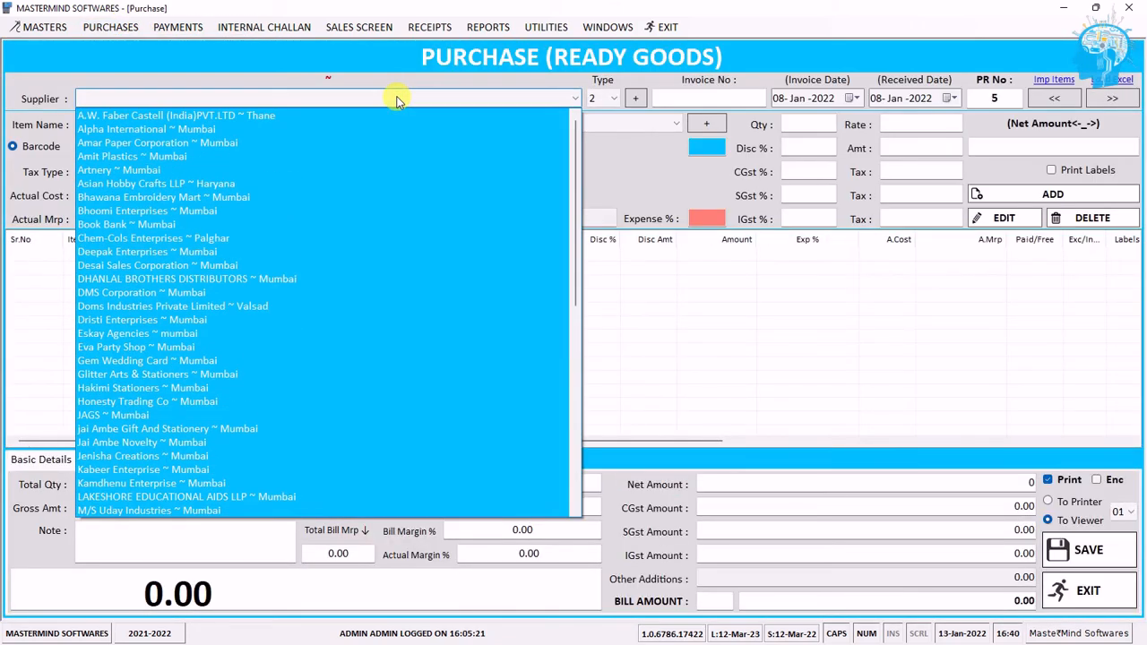
pyautogui.click(374, 257)
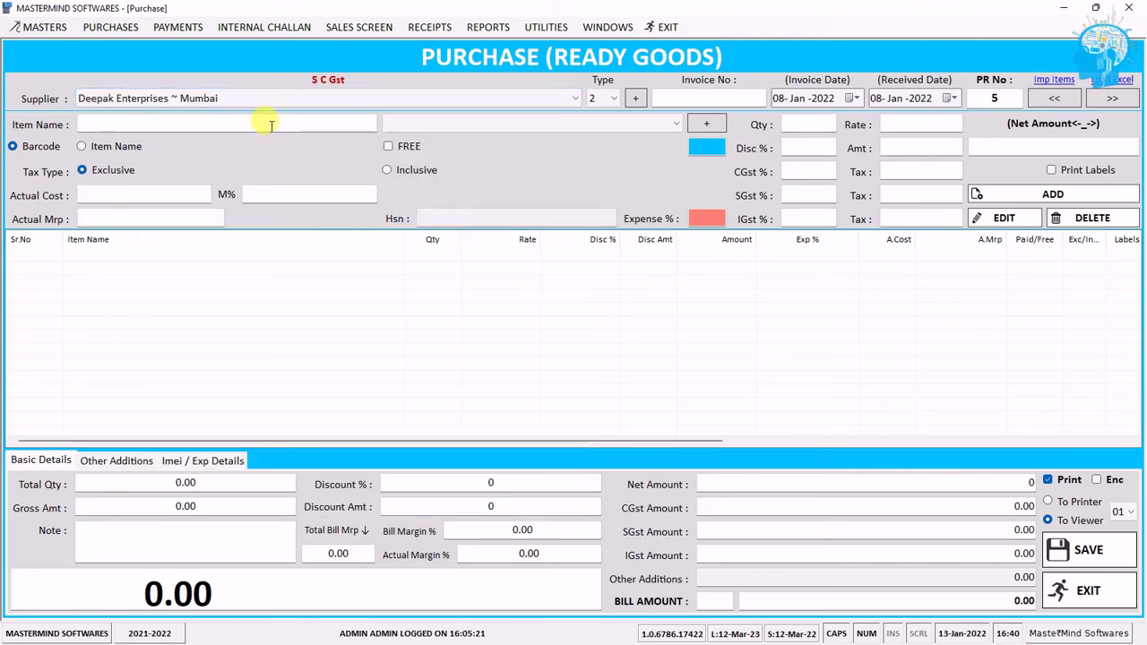
pyautogui.click(687, 99)
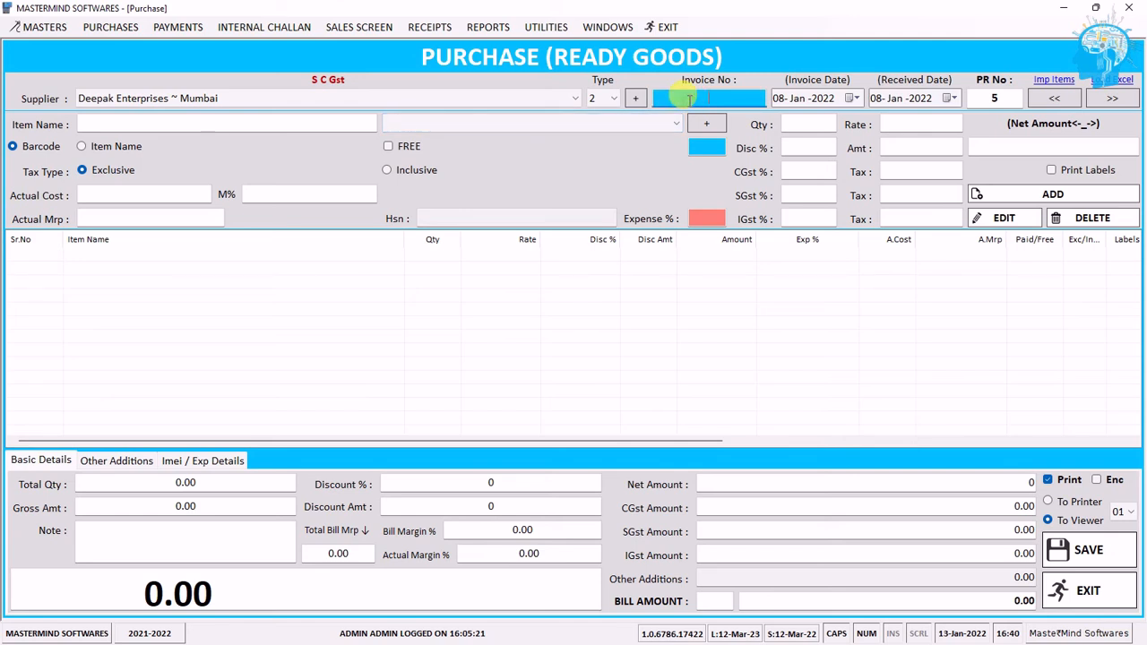
pyautogui.write('dS12')
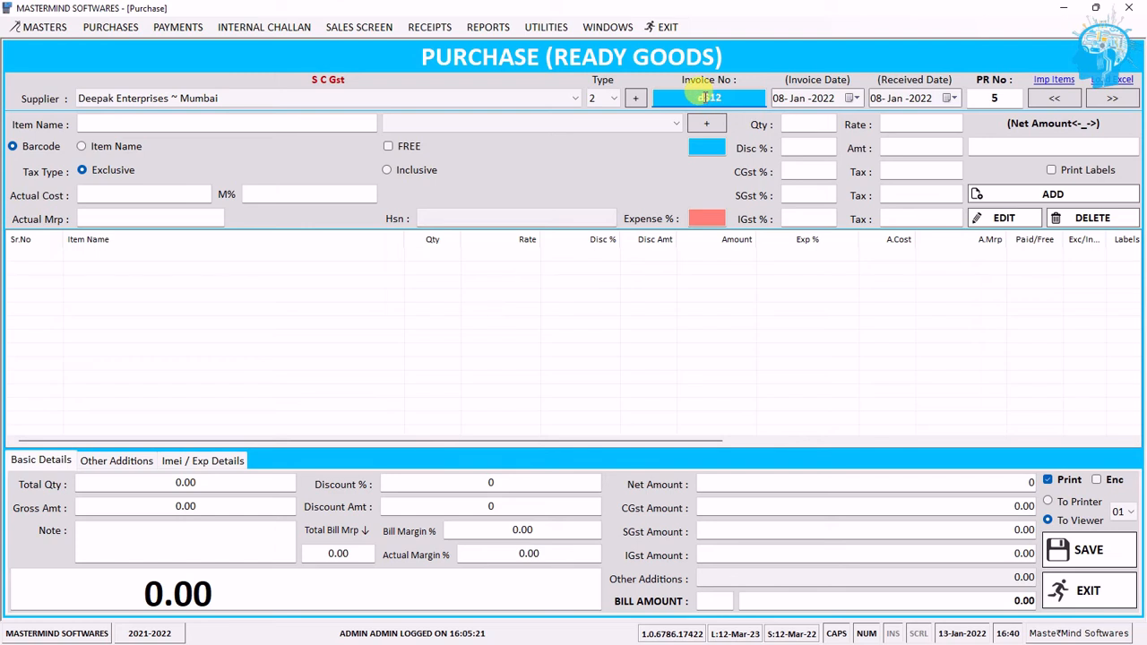
pyautogui.moveTo(705, 98); pyautogui.dragTo(687, 95)
pyautogui.write('DS')
# Switch the item search to item name, search for SAM and choose the item 2905-18% SAMSUNG A51+.
pyautogui.click(130, 146)
pyautogui.click(169, 122)
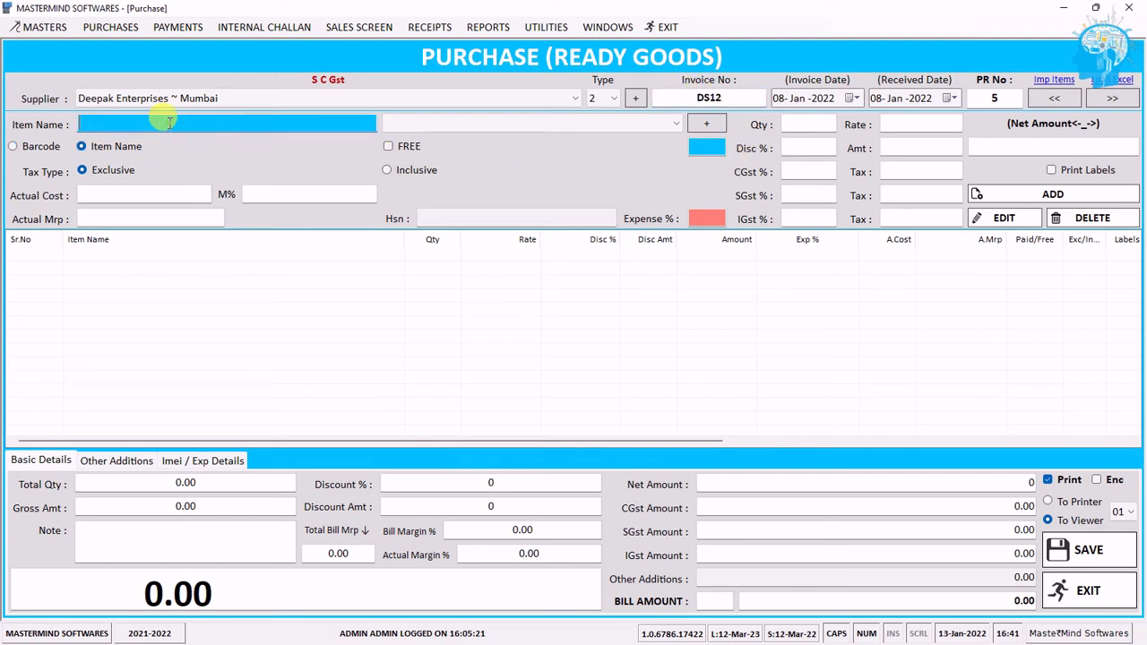
pyautogui.write('SAM')
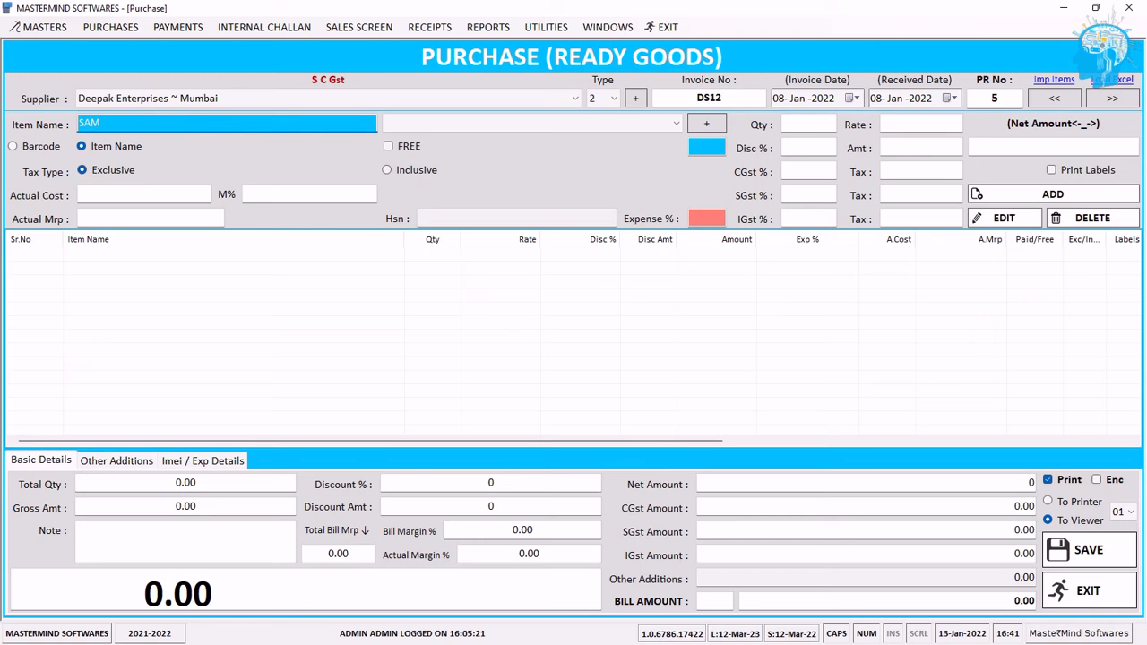
pyautogui.press('Down')
pyautogui.press('Down')
pyautogui.press('Down')
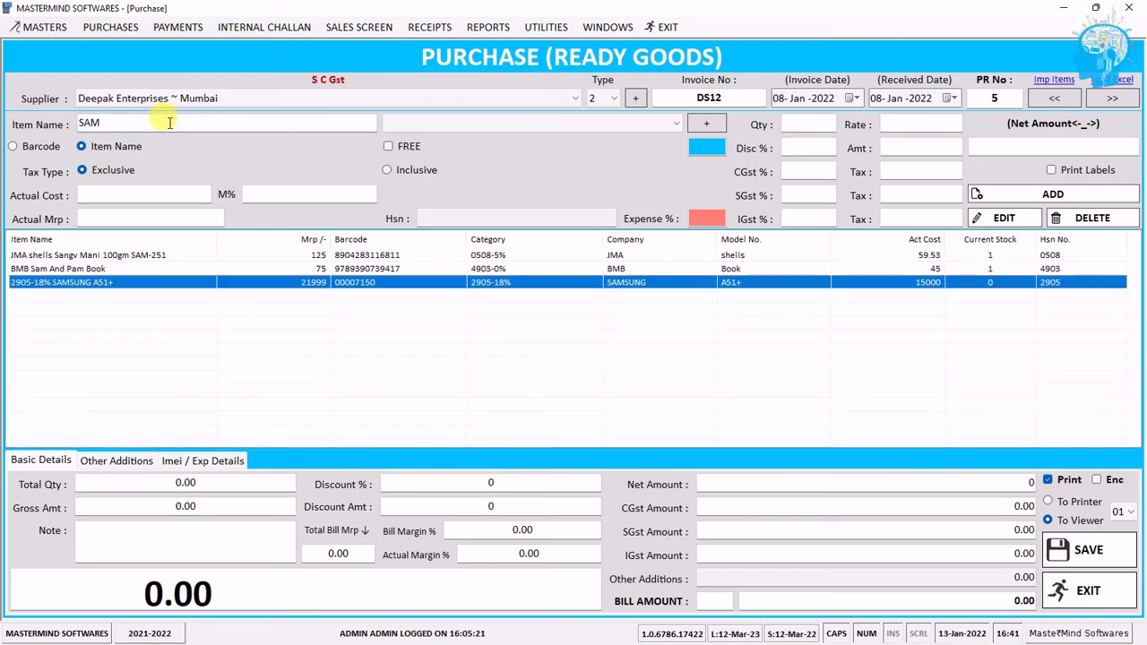
pyautogui.press('Return')
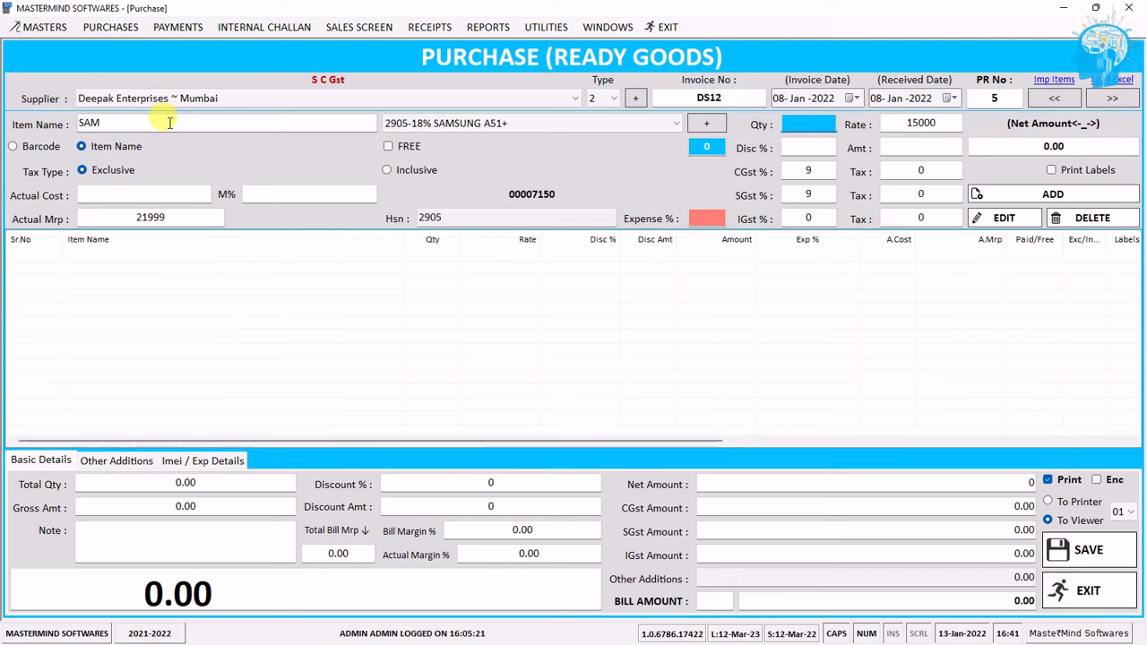
# Set the Samsung item's quantity to 2 and its expense to 10%, and add the line to the purchase.
pyautogui.write('2')
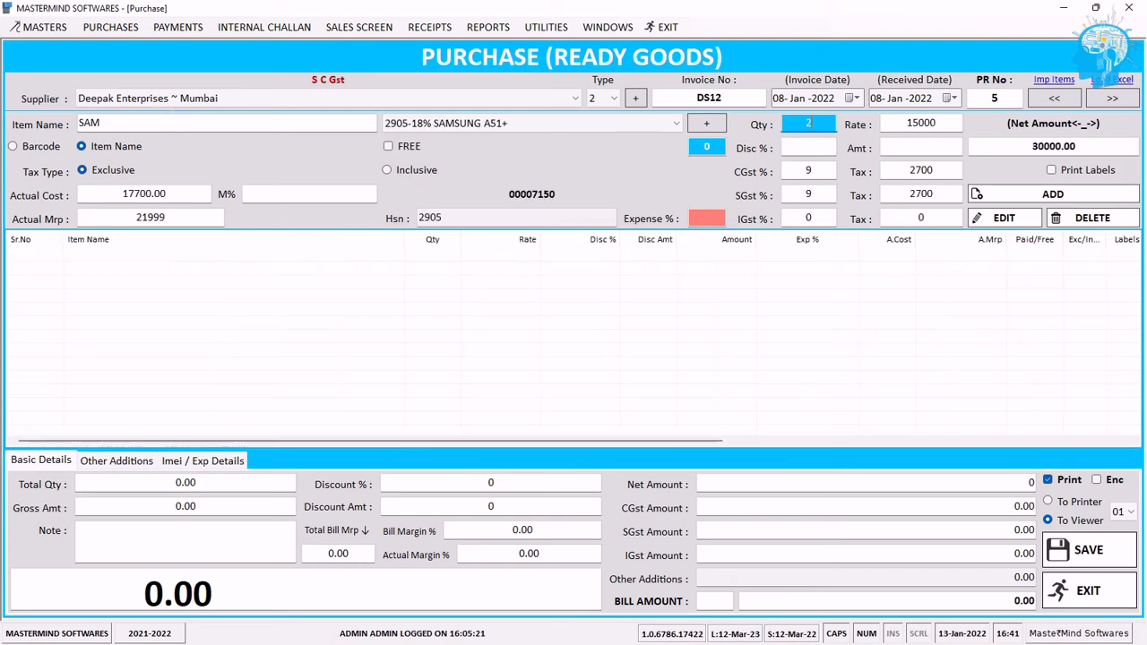
pyautogui.click(705, 215)
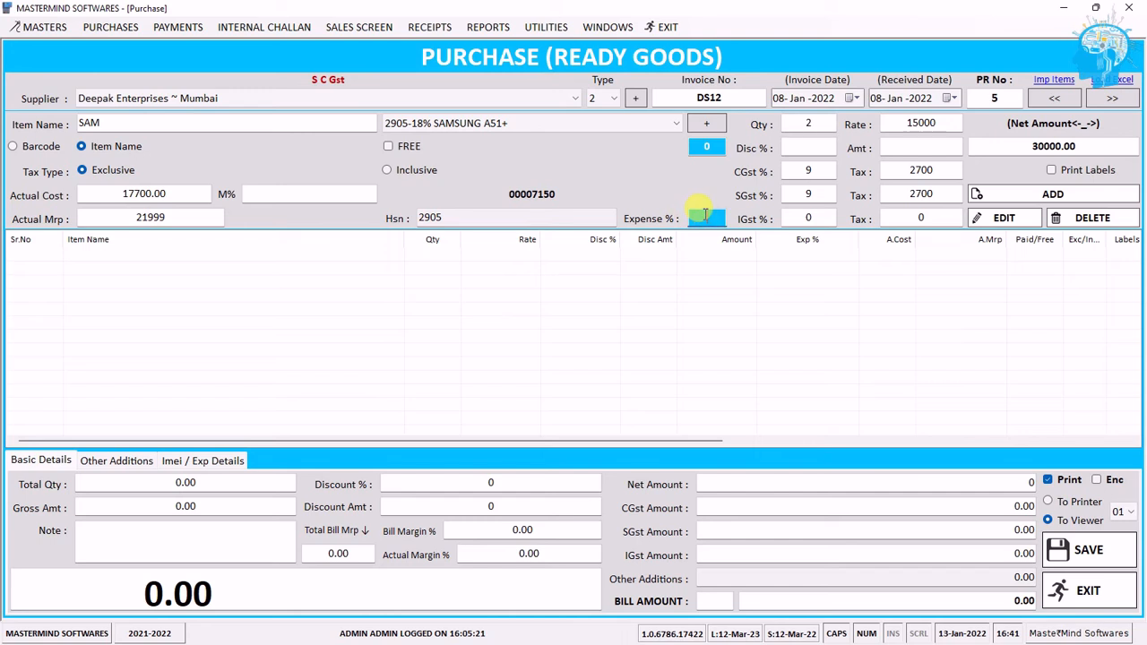
pyautogui.write('10')
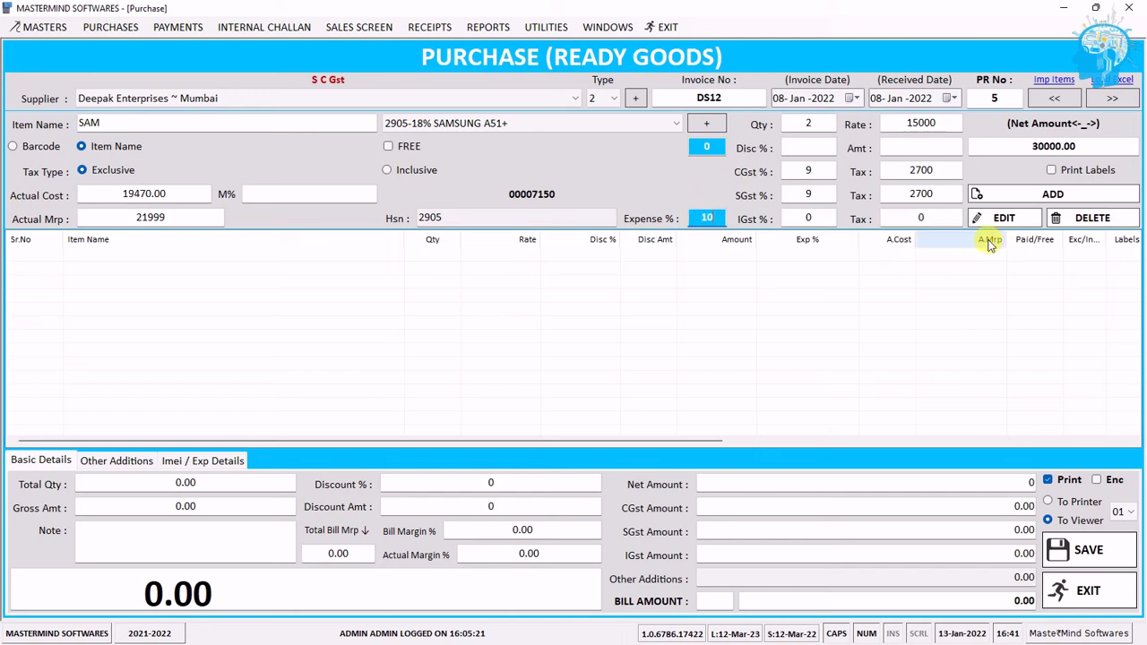
pyautogui.click(1008, 199)
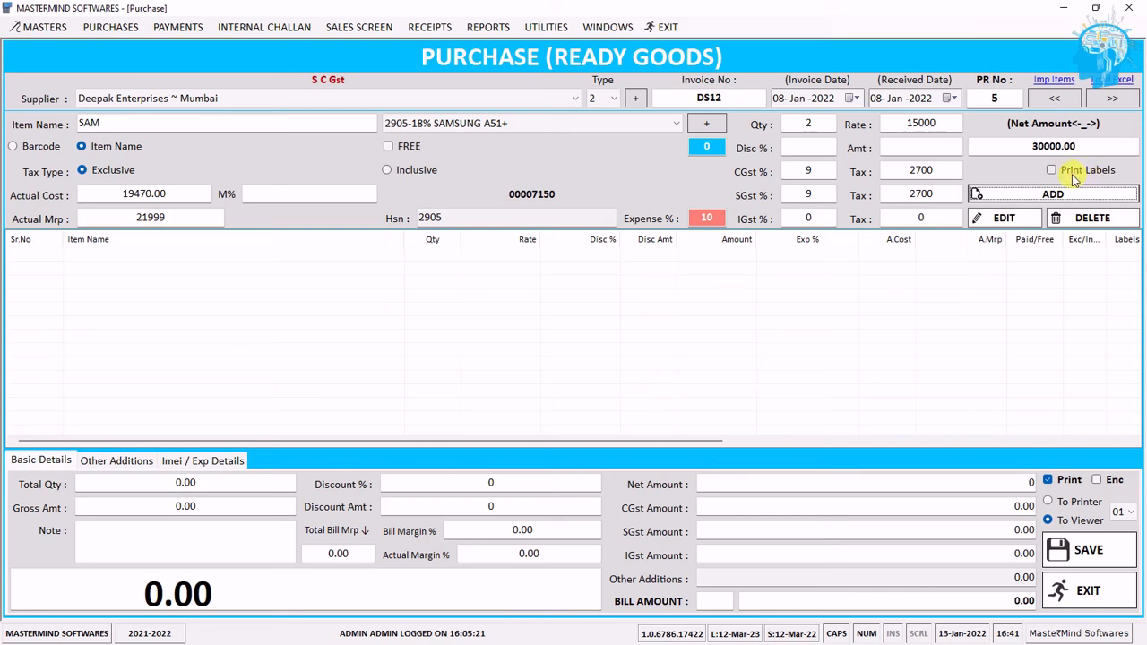
pyautogui.click(1042, 197)
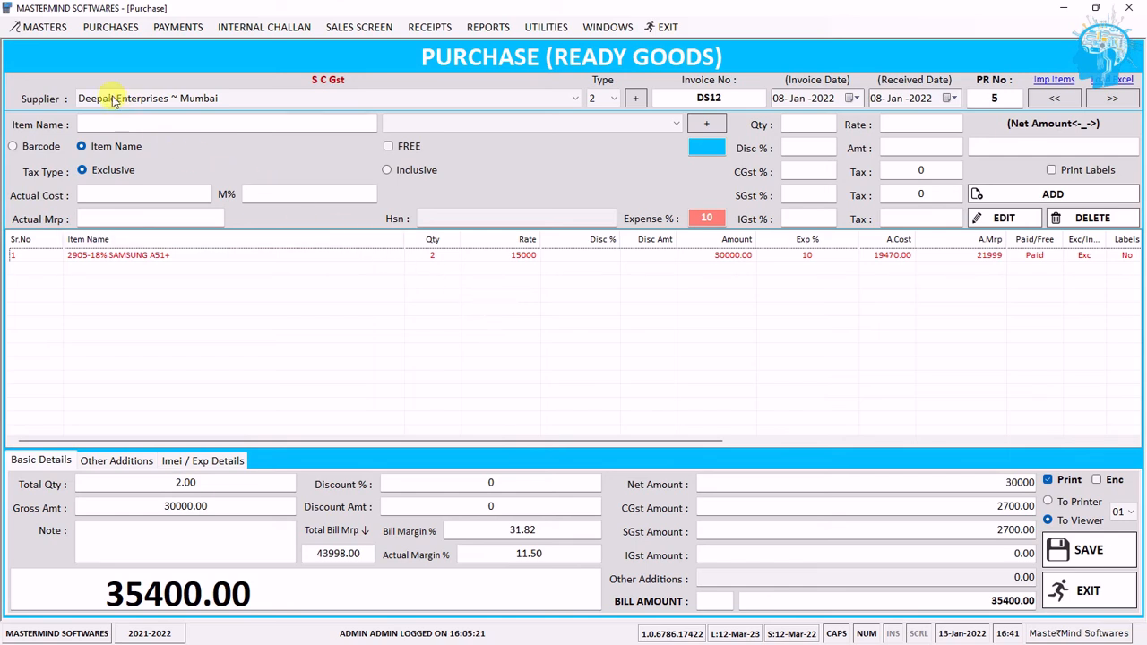
# Compare the with/without serial setting of 2905-18% SAMSUNG A51+ and 2070-18% Philips XY-1001 Pack 1 in the item master, and return to the purchase.
pyautogui.click(52, 31)
pyautogui.moveTo(60, 44)
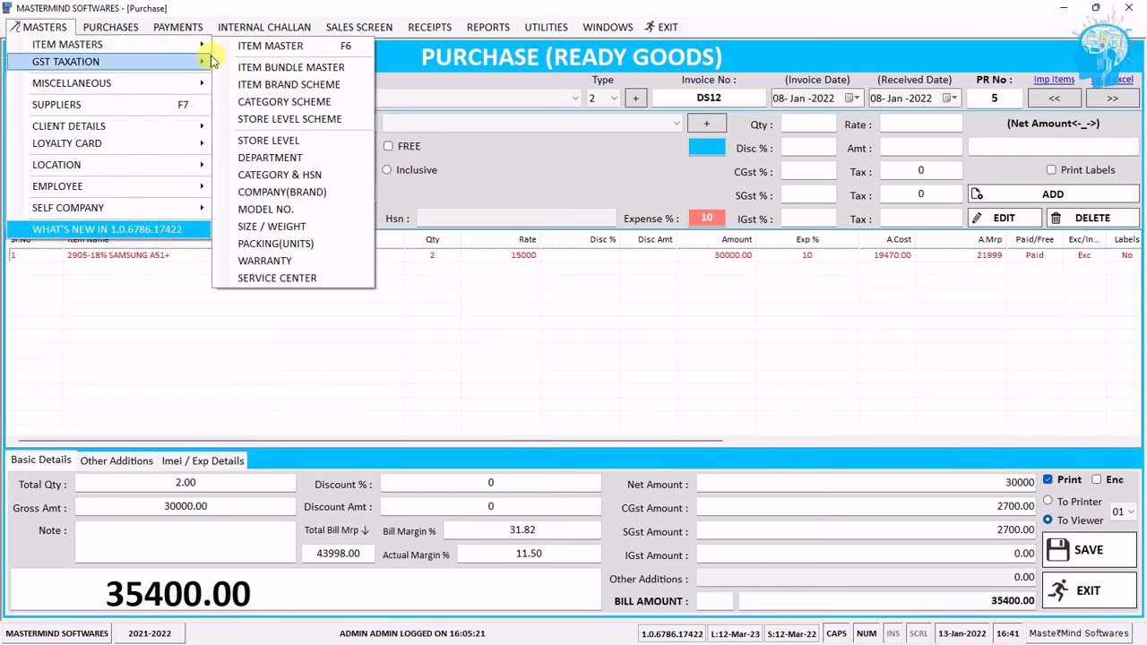
pyautogui.click(297, 50)
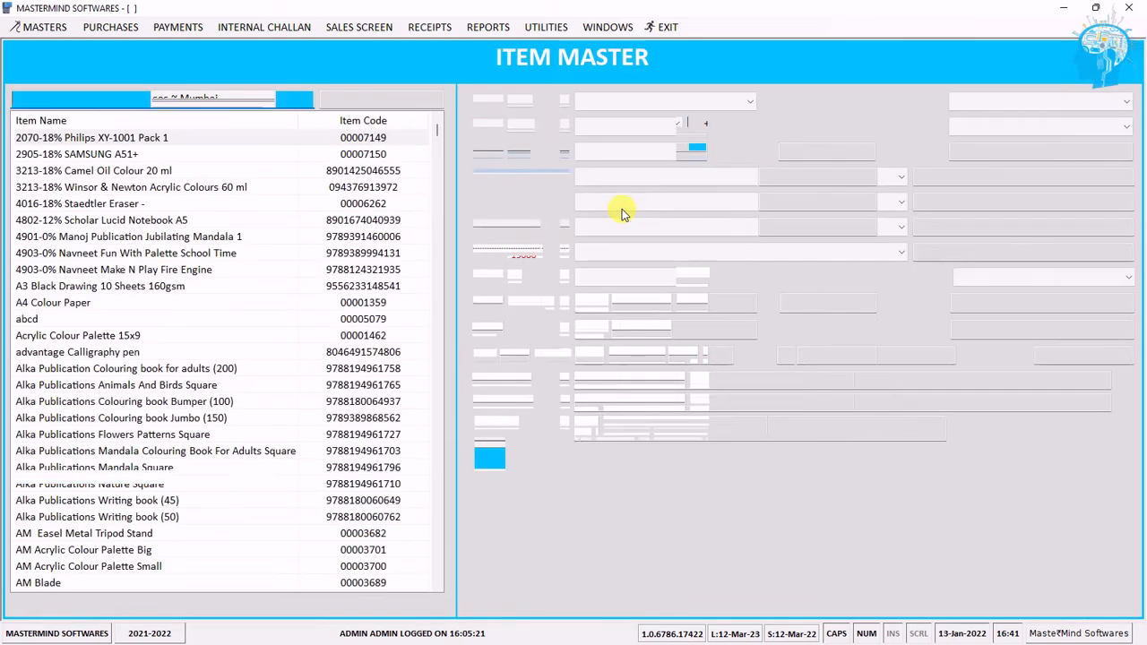
pyautogui.click(225, 152)
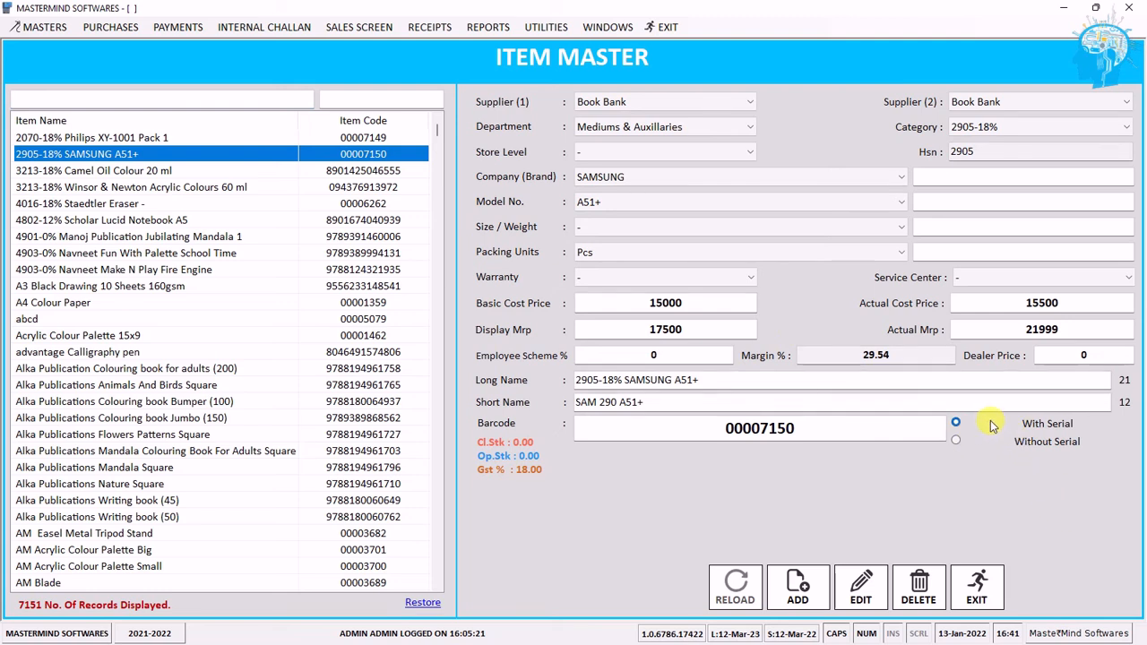
pyautogui.click(351, 137)
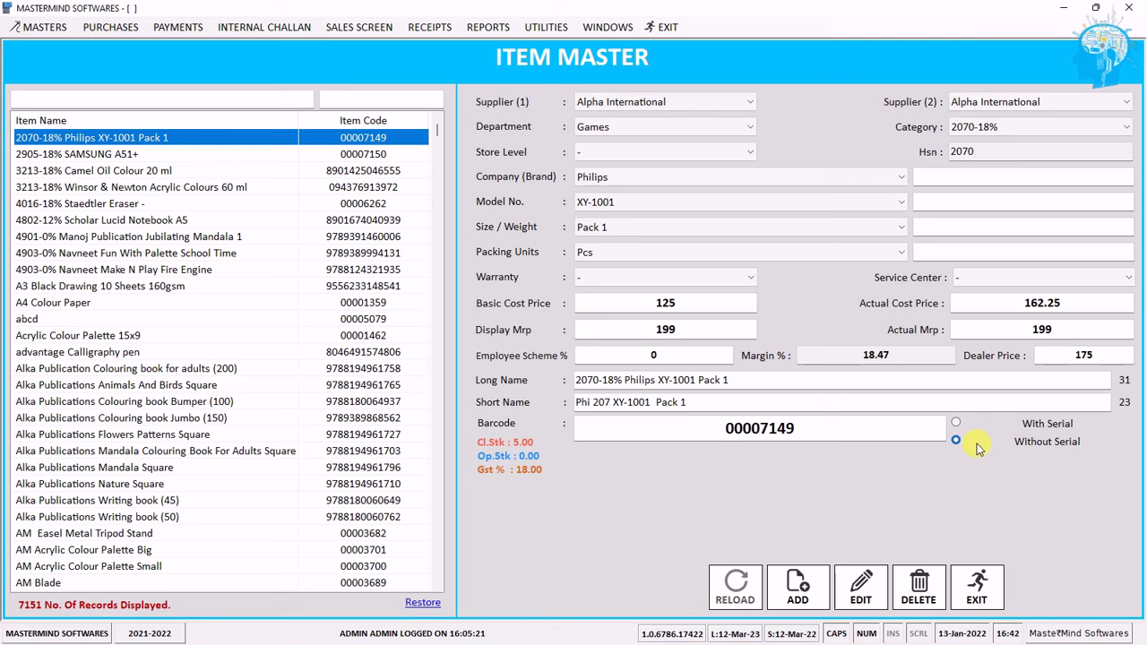
pyautogui.click(324, 156)
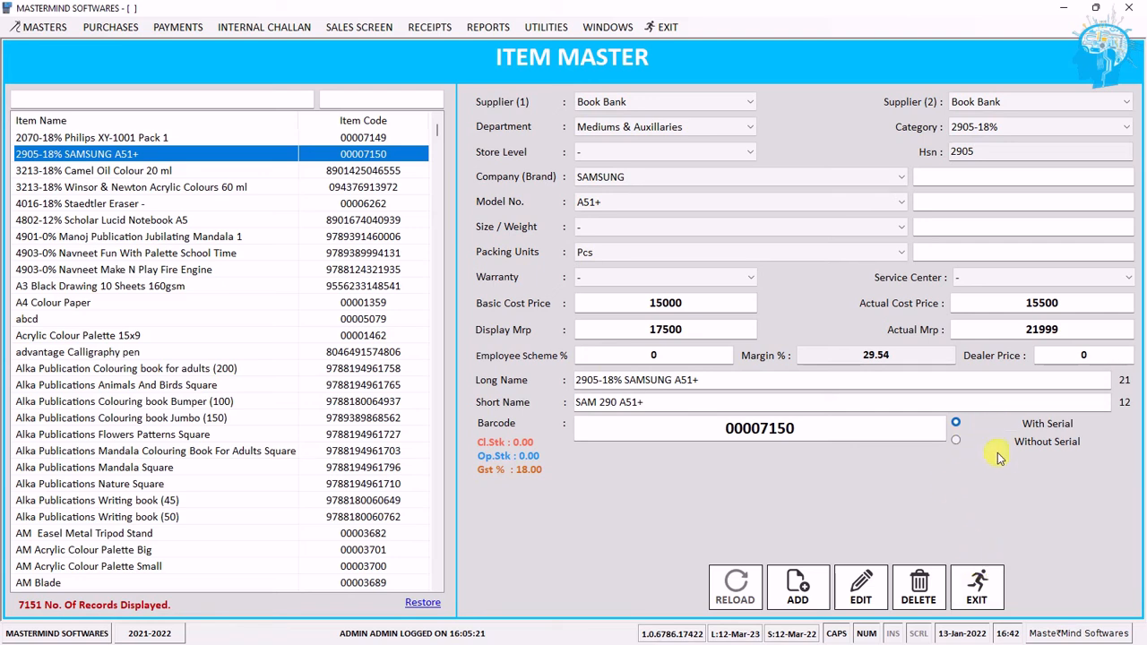
pyautogui.click(976, 587)
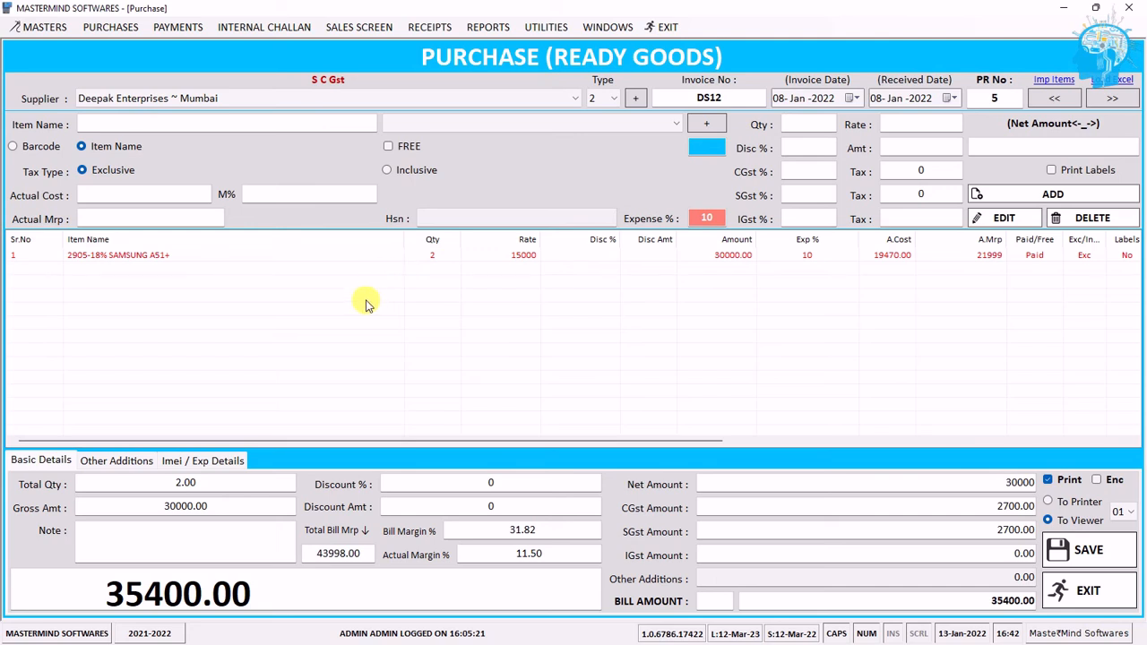
pyautogui.click(198, 467)
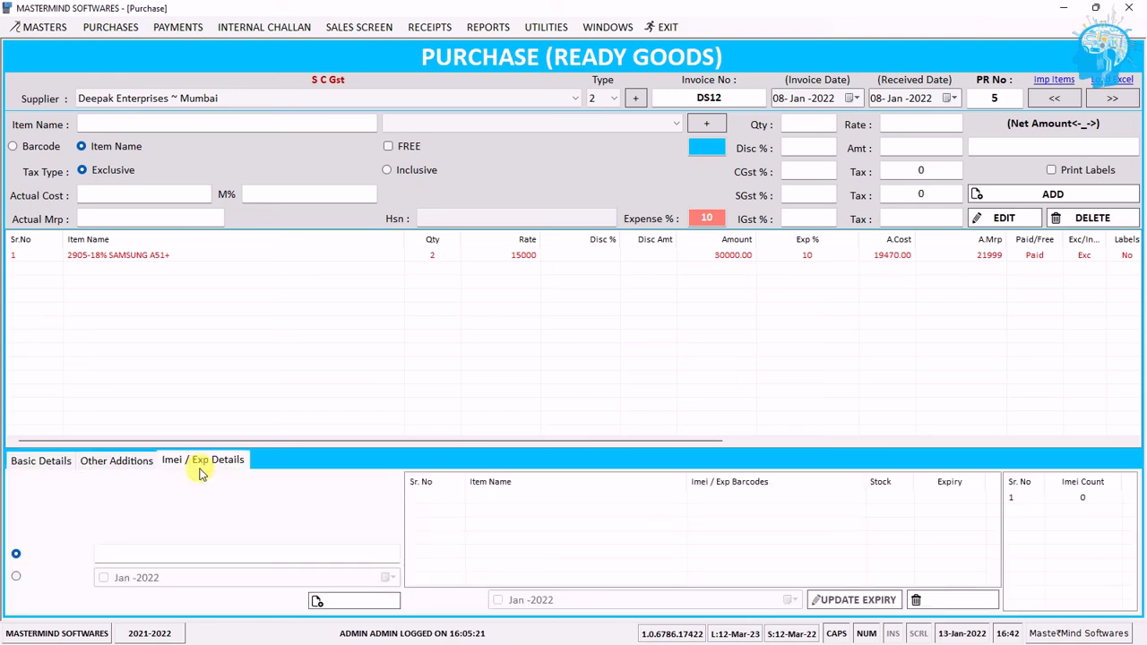
pyautogui.click(157, 256)
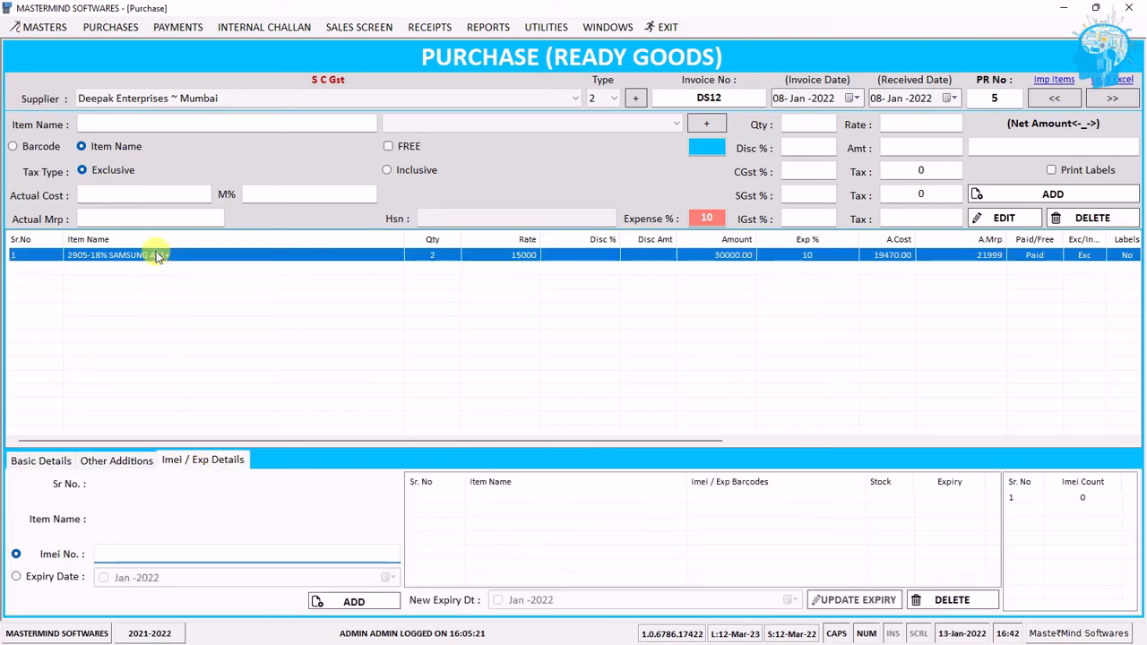
pyautogui.click(134, 553)
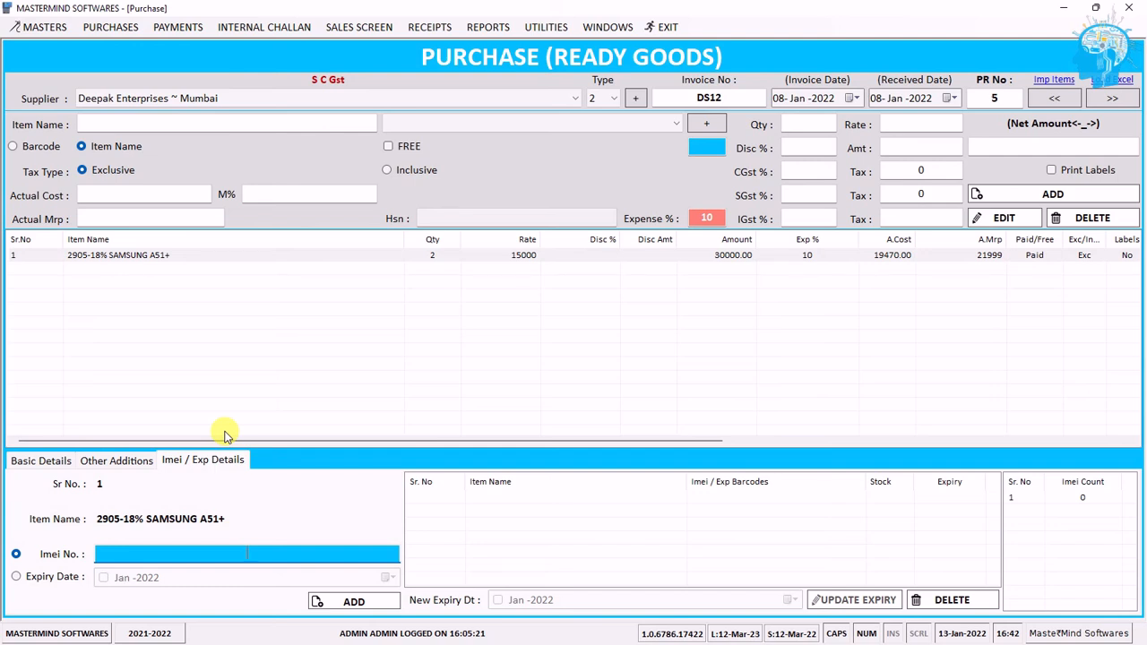
pyautogui.write('12345678901234')
pyautogui.hotkey('ctrl', 'a')
pyautogui.hotkey('ctrl', 'c')
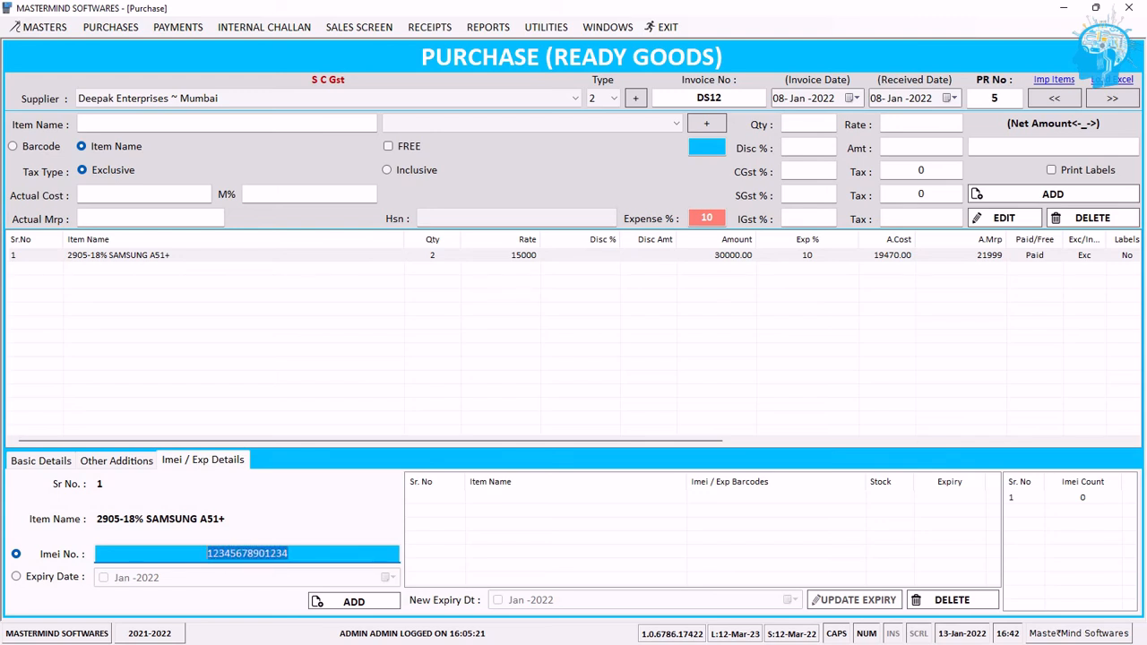
pyautogui.press('Return')
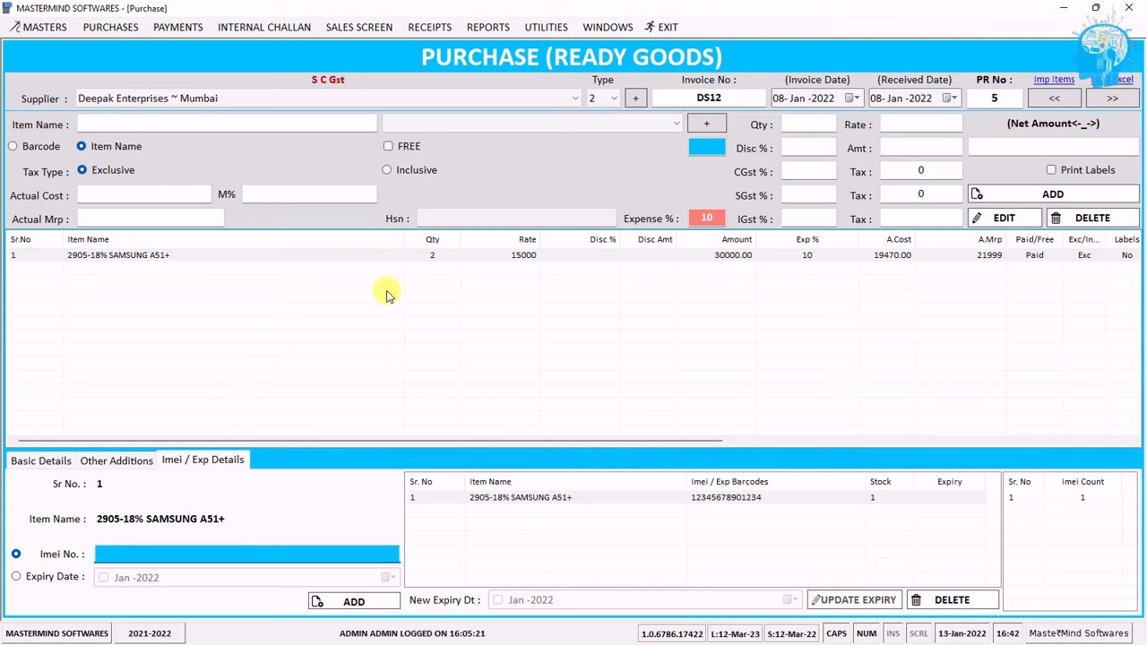
pyautogui.click(357, 338)
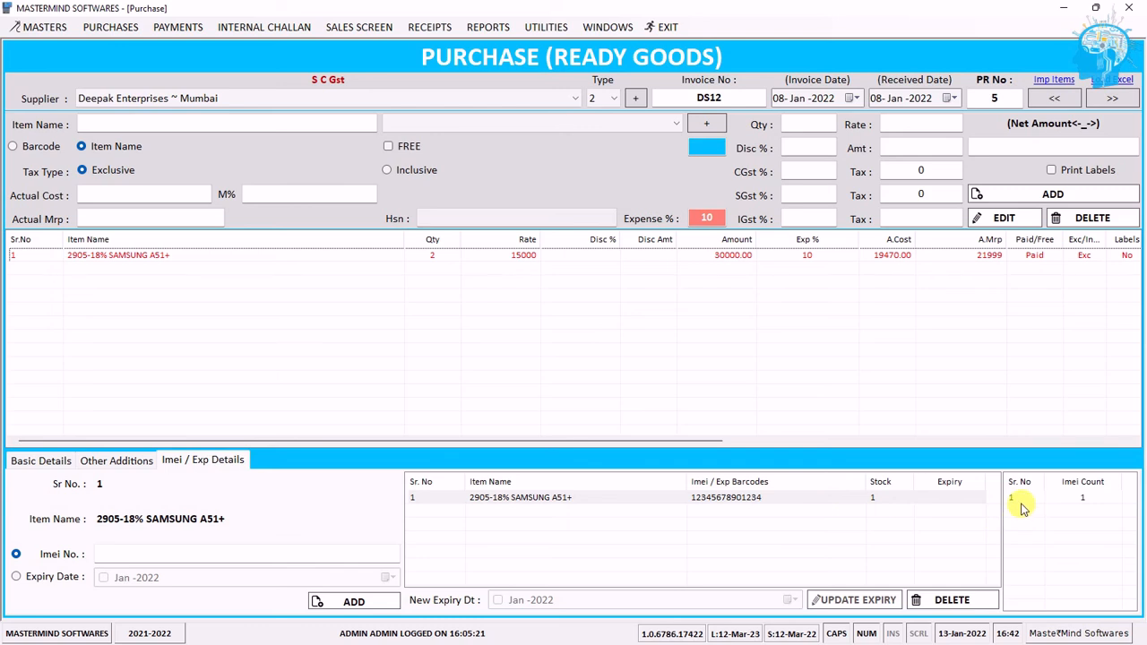
pyautogui.click(1017, 501)
pyautogui.click(1086, 498)
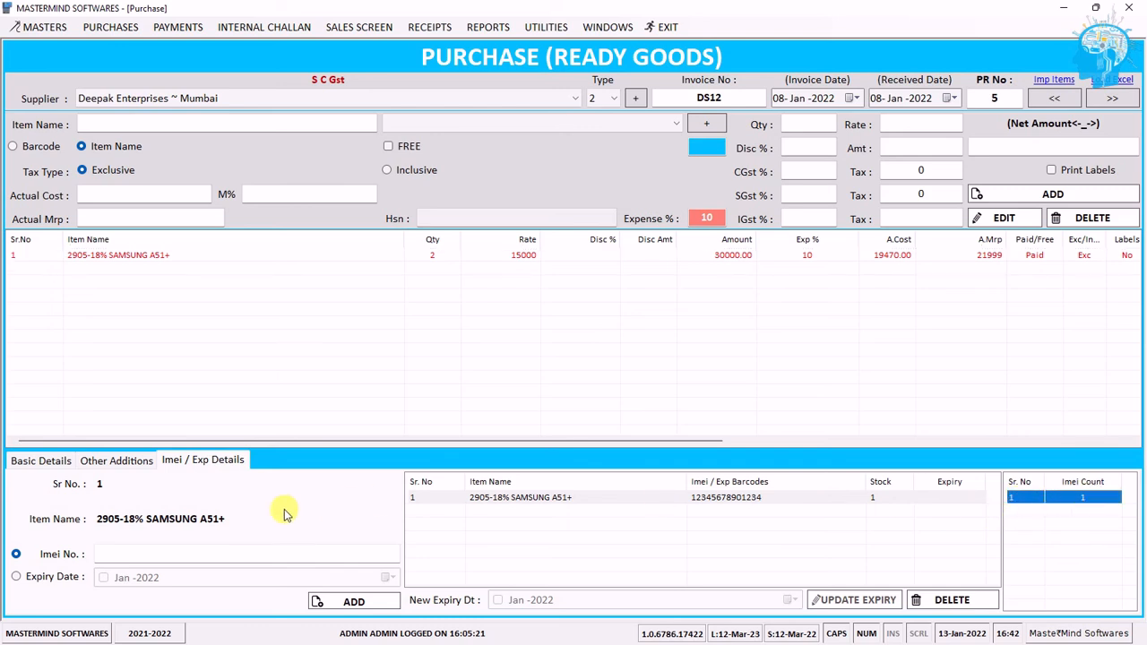
pyautogui.click(208, 553)
pyautogui.hotkey('ctrl', 'v')
pyautogui.press('BackSpace')
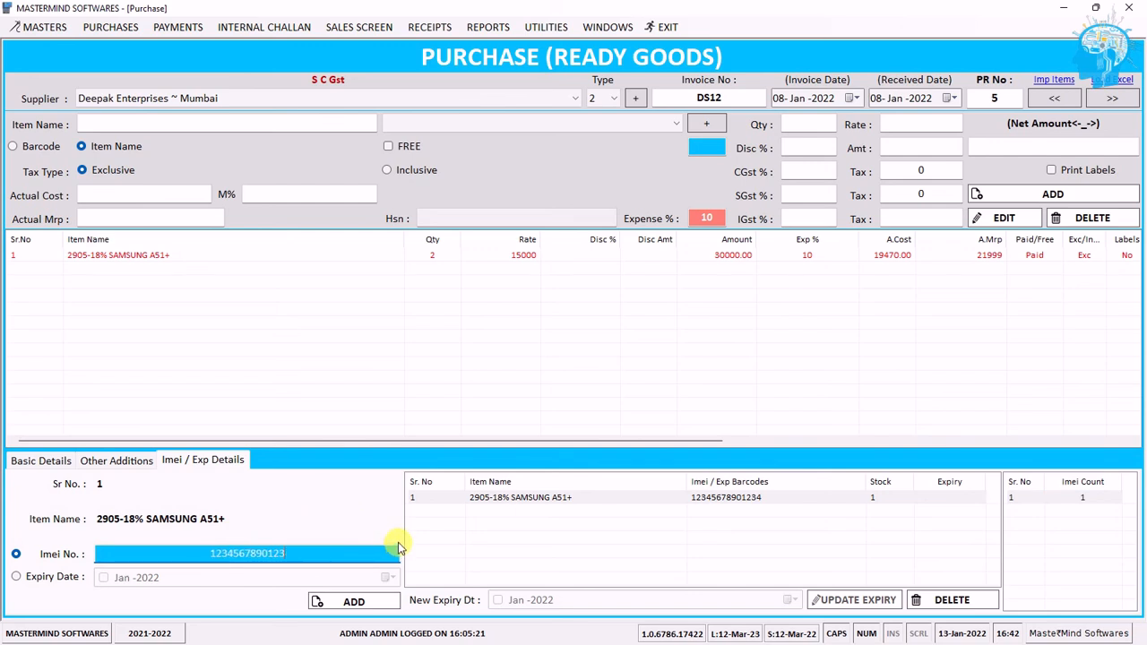
pyautogui.write('5')
pyautogui.press('Return')
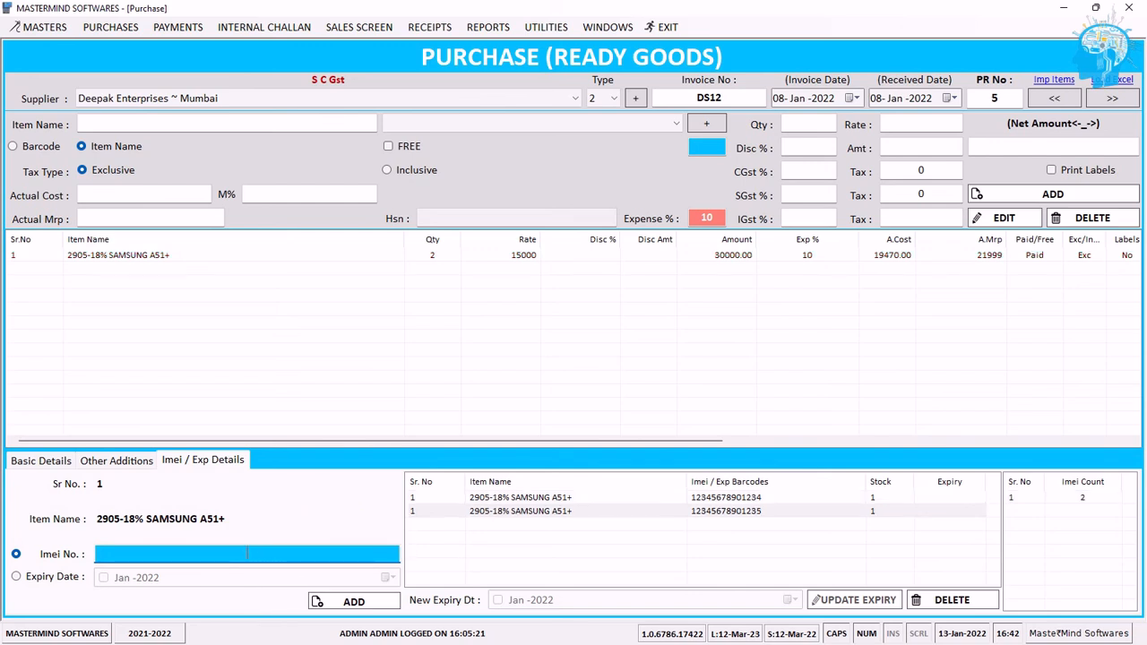
pyautogui.click(769, 559)
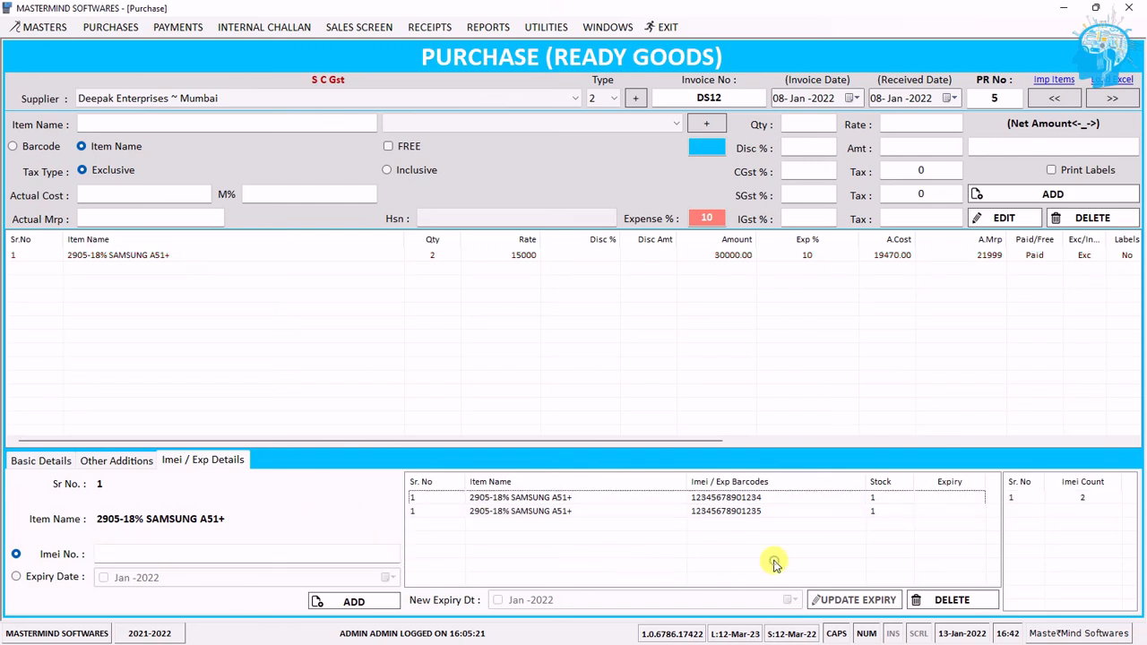
pyautogui.click(1084, 507)
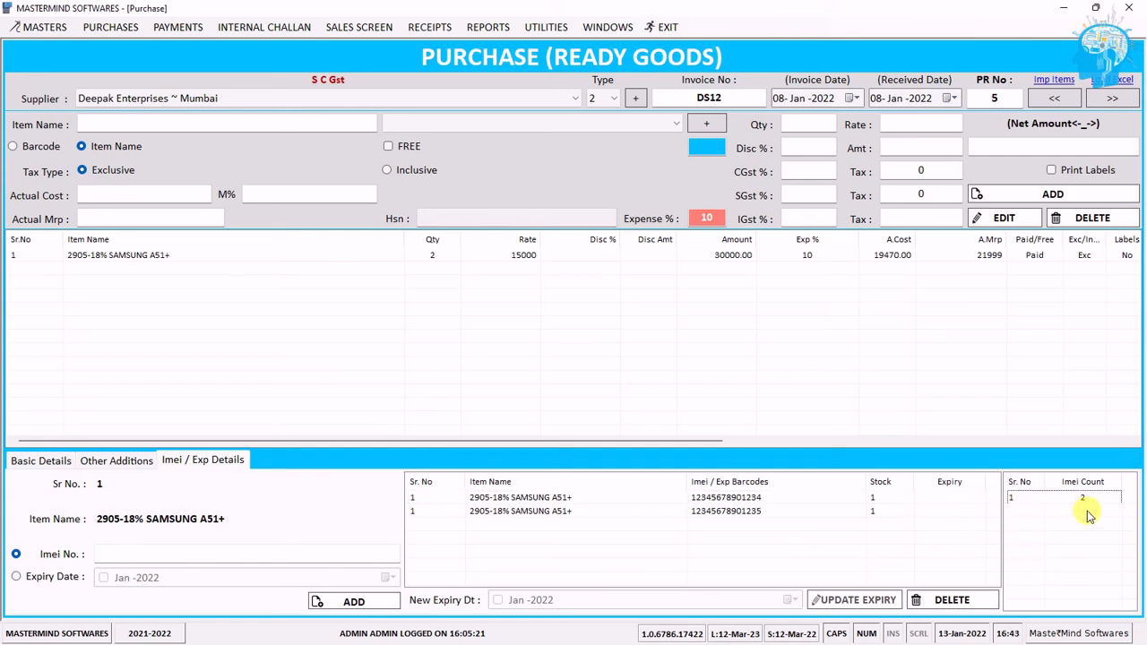
pyautogui.click(632, 319)
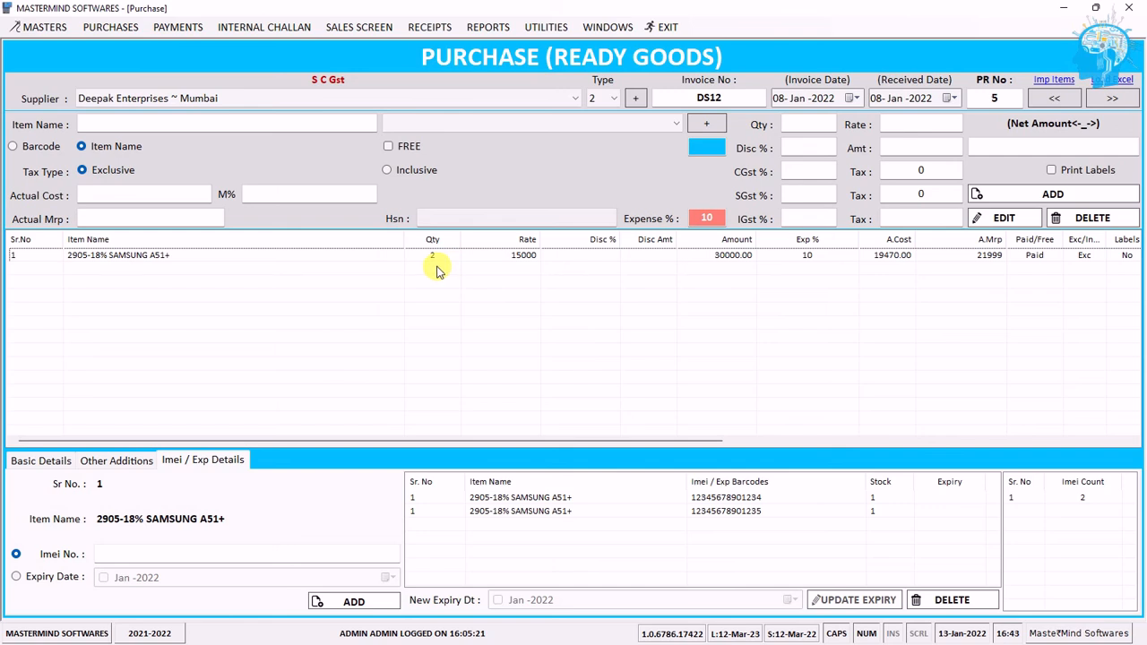
pyautogui.click(507, 513)
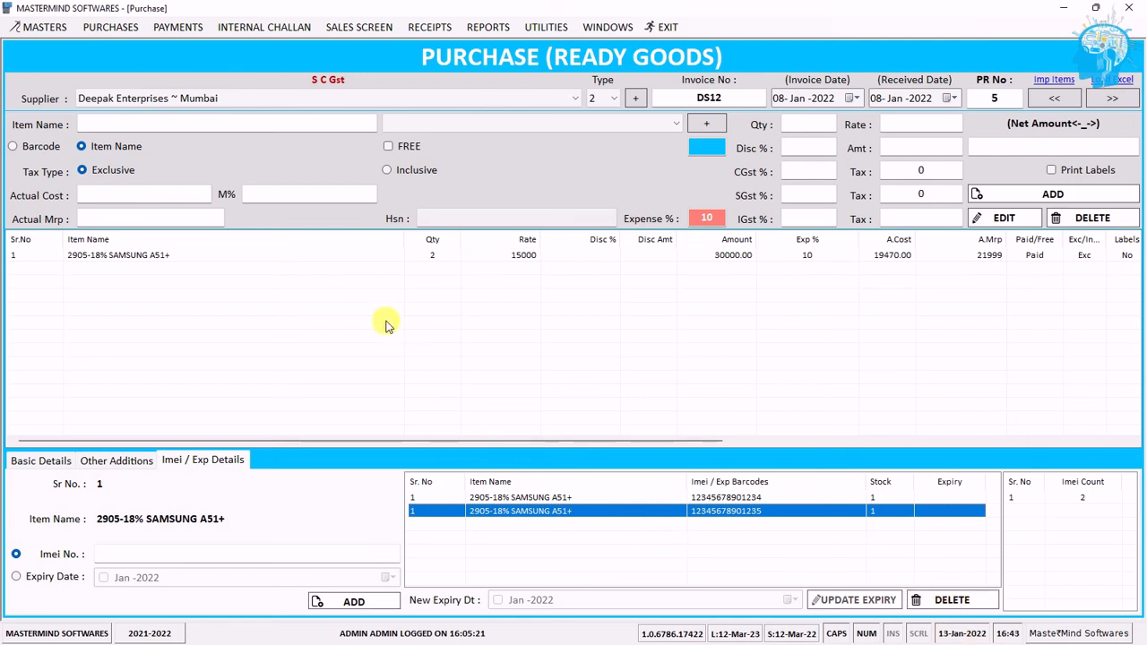
# Return to the basic details, save the Deepak Enterprises purchase with printing turned off, and exit the purchase form.
pyautogui.click(35, 459)
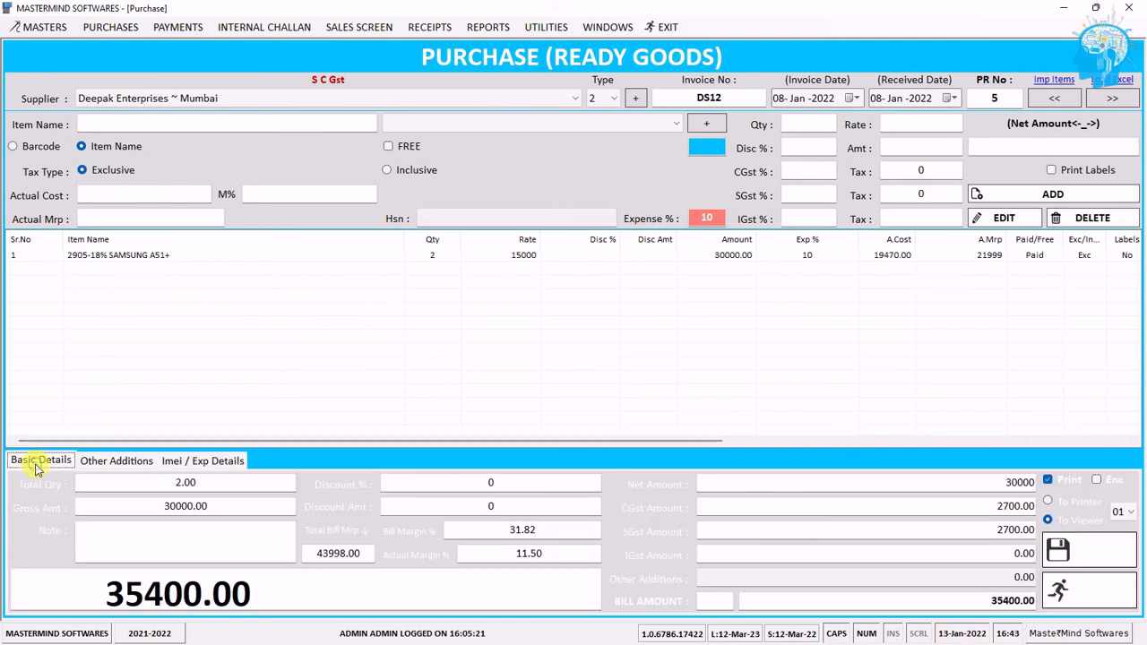
pyautogui.click(392, 264)
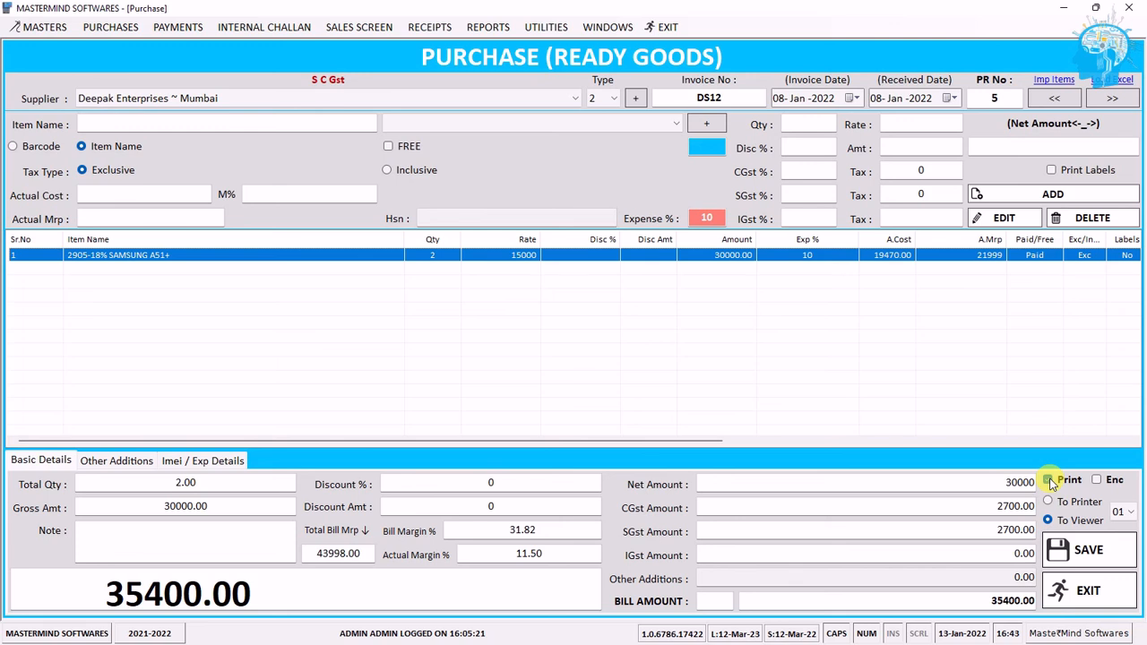
pyautogui.click(1081, 550)
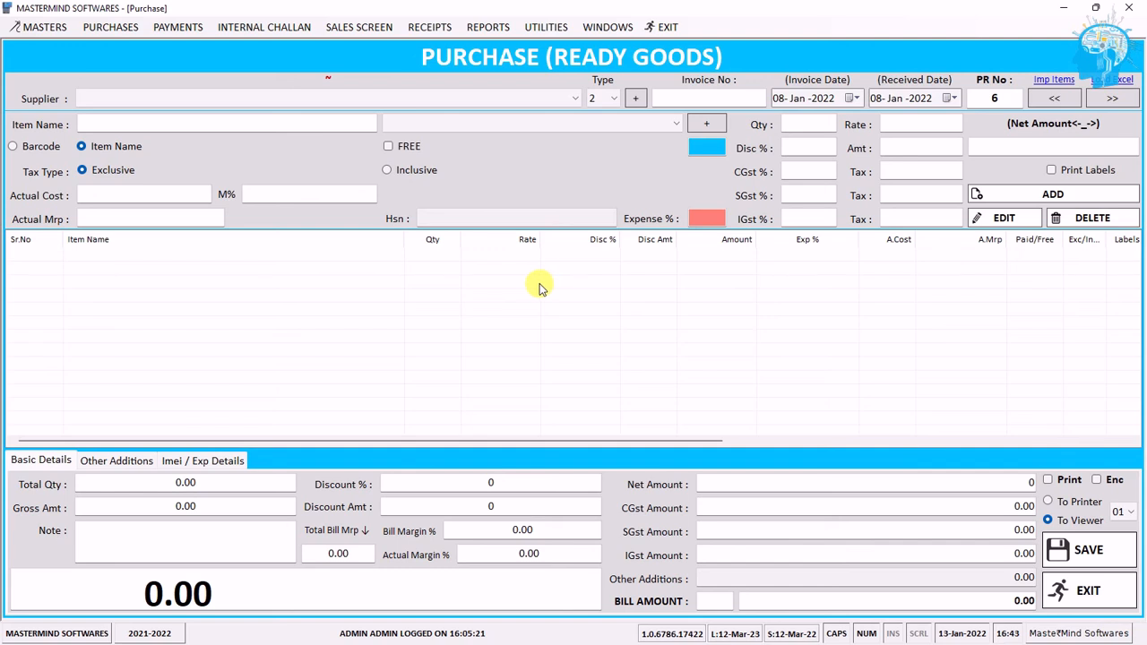
pyautogui.click(1090, 592)
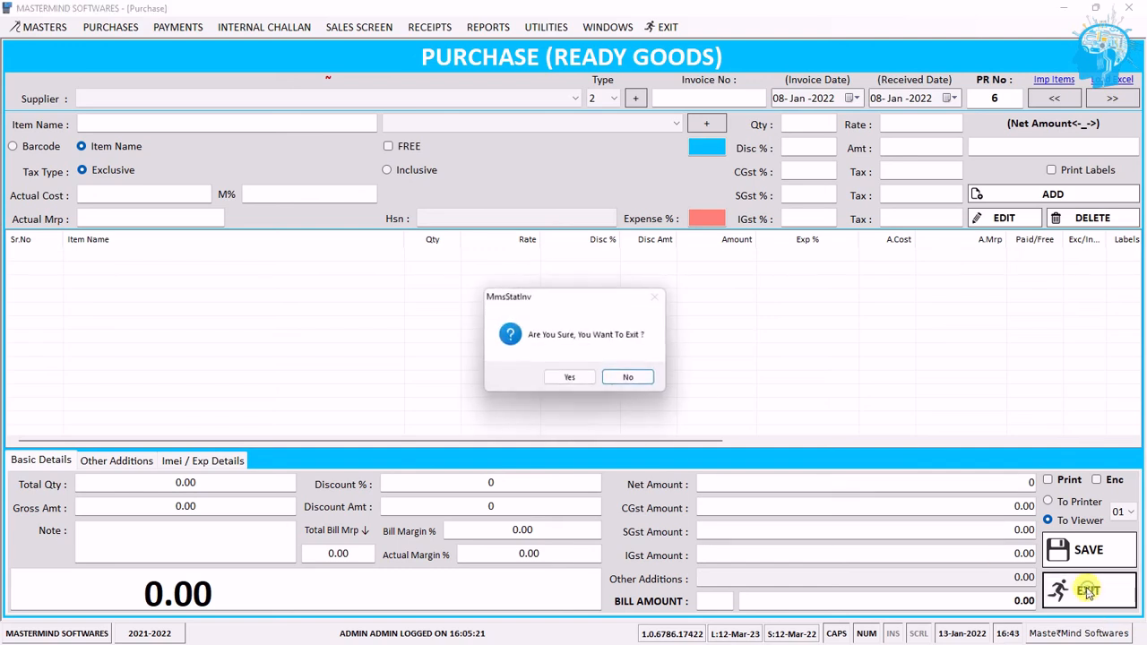
pyautogui.click(572, 377)
# Open a blank purchase form, look over the supplier list and the invoice number, expense, total MRP and margin fields, and exit without saving.
pyautogui.click(130, 30)
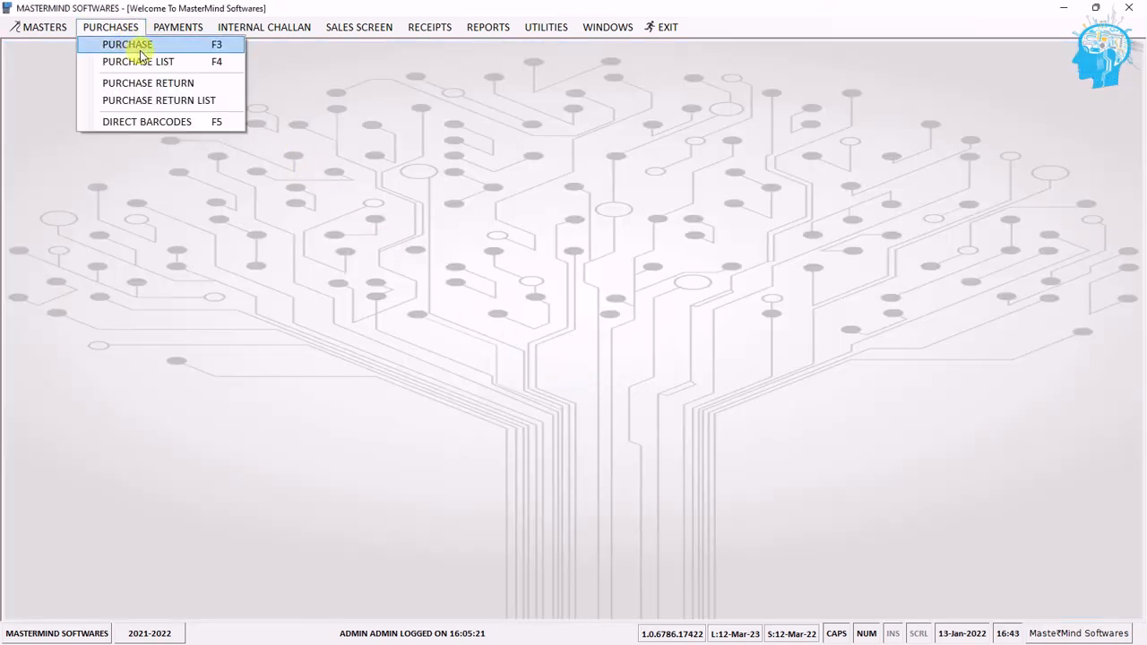
pyautogui.click(230, 44)
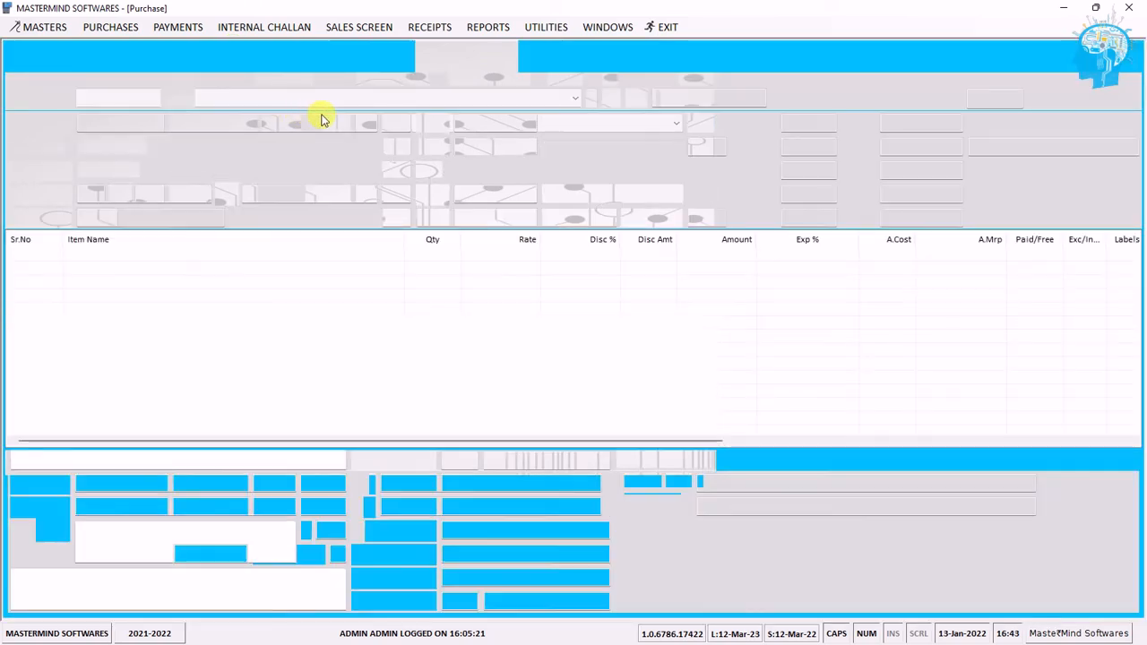
pyautogui.click(340, 95)
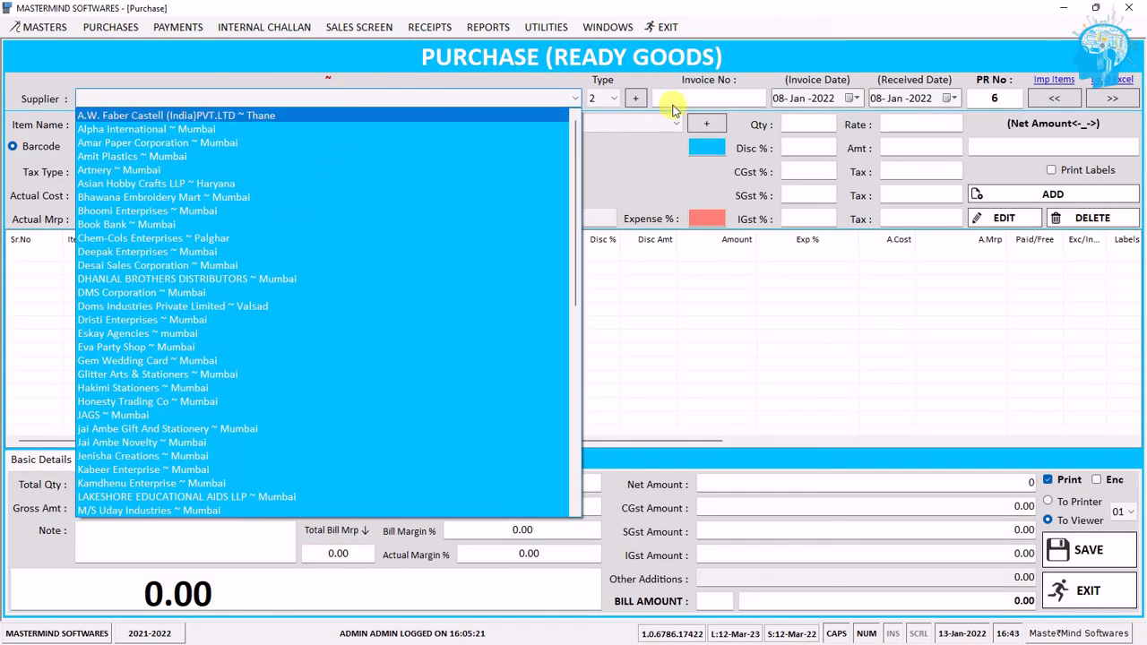
pyautogui.click(676, 104)
pyautogui.click(746, 101)
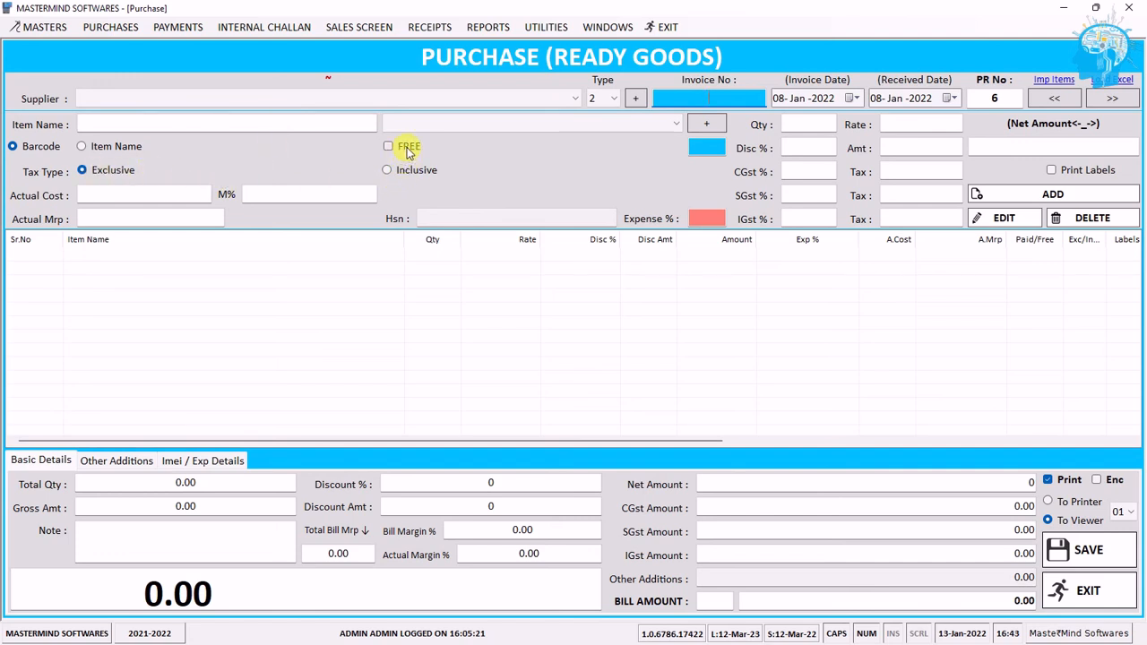
pyautogui.click(707, 219)
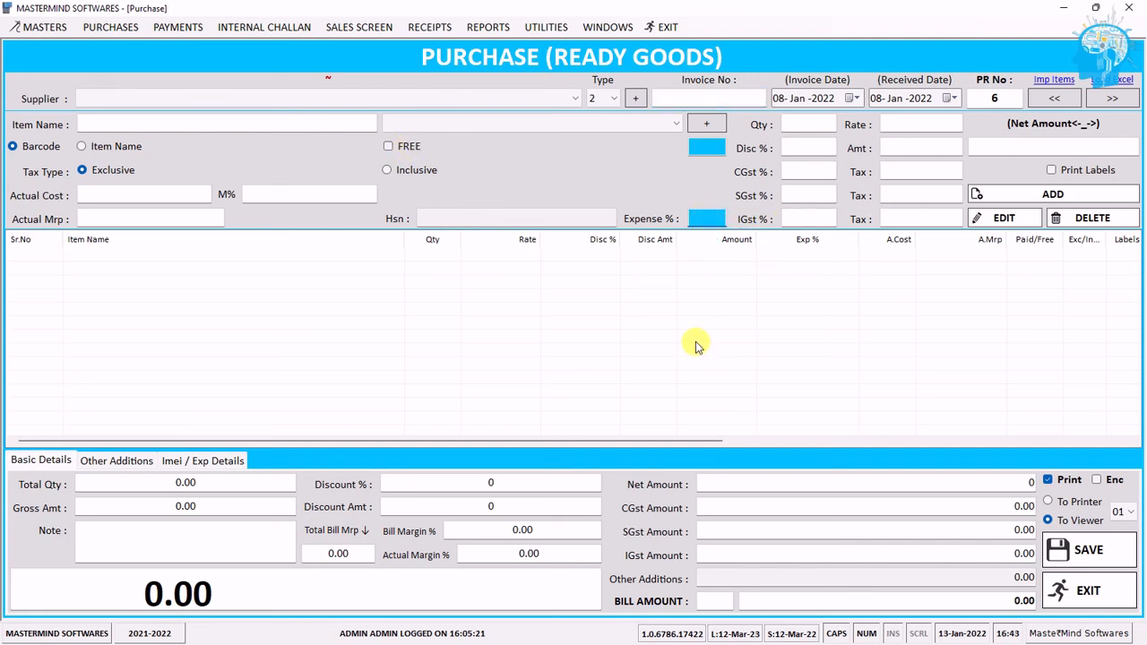
pyautogui.click(366, 553)
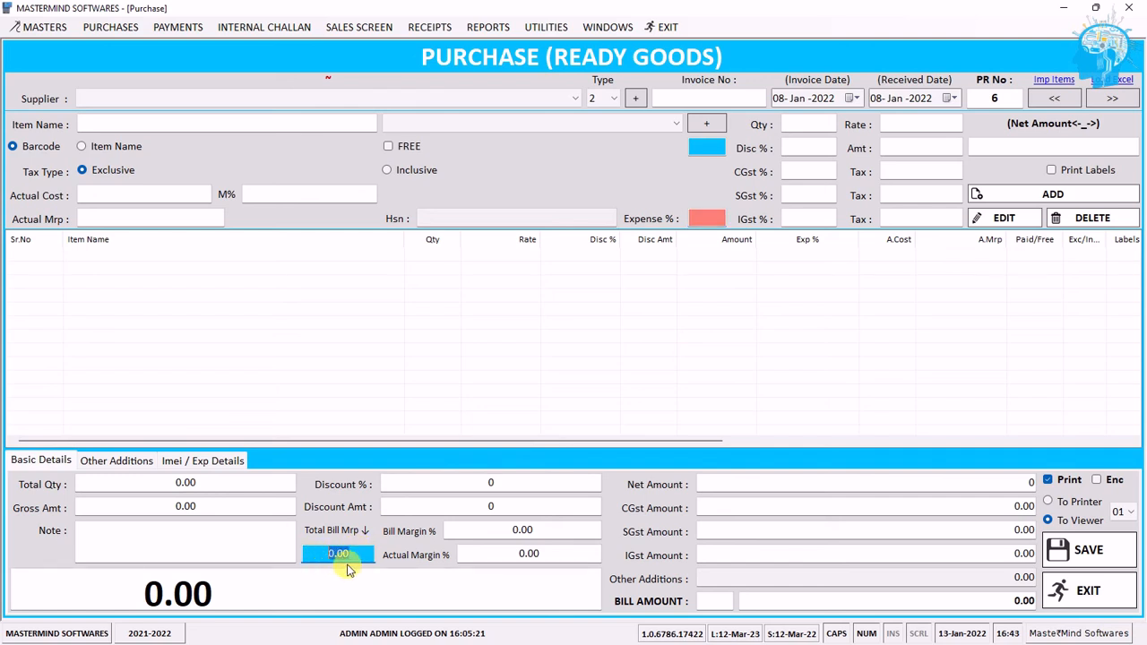
pyautogui.click(546, 526)
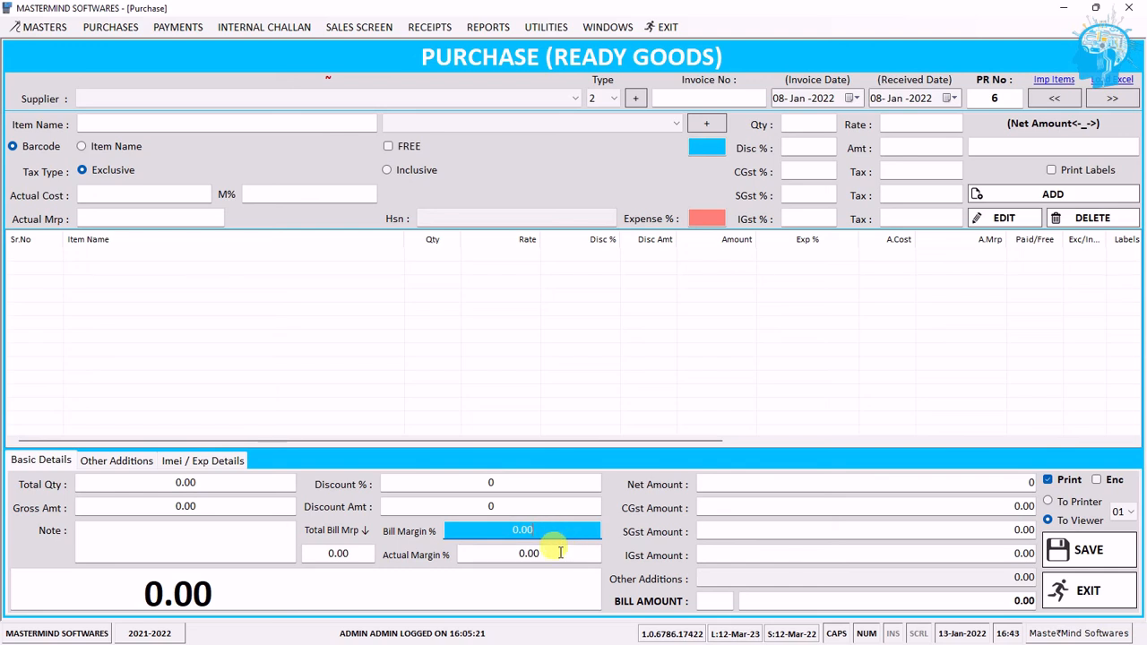
pyautogui.click(559, 553)
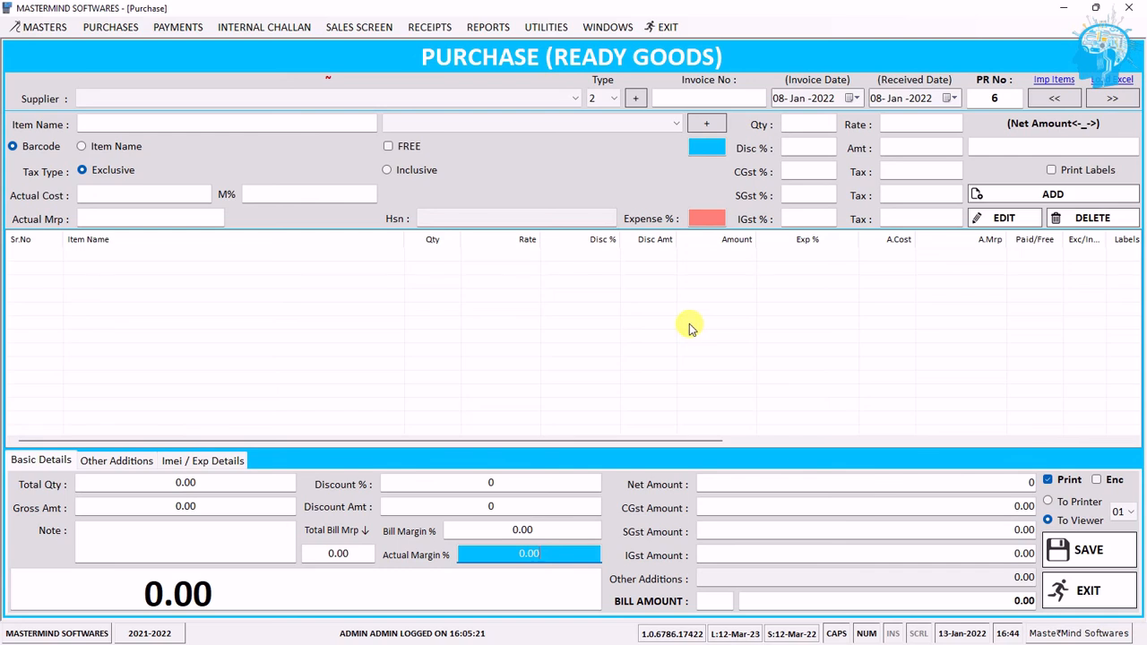
pyautogui.click(1070, 592)
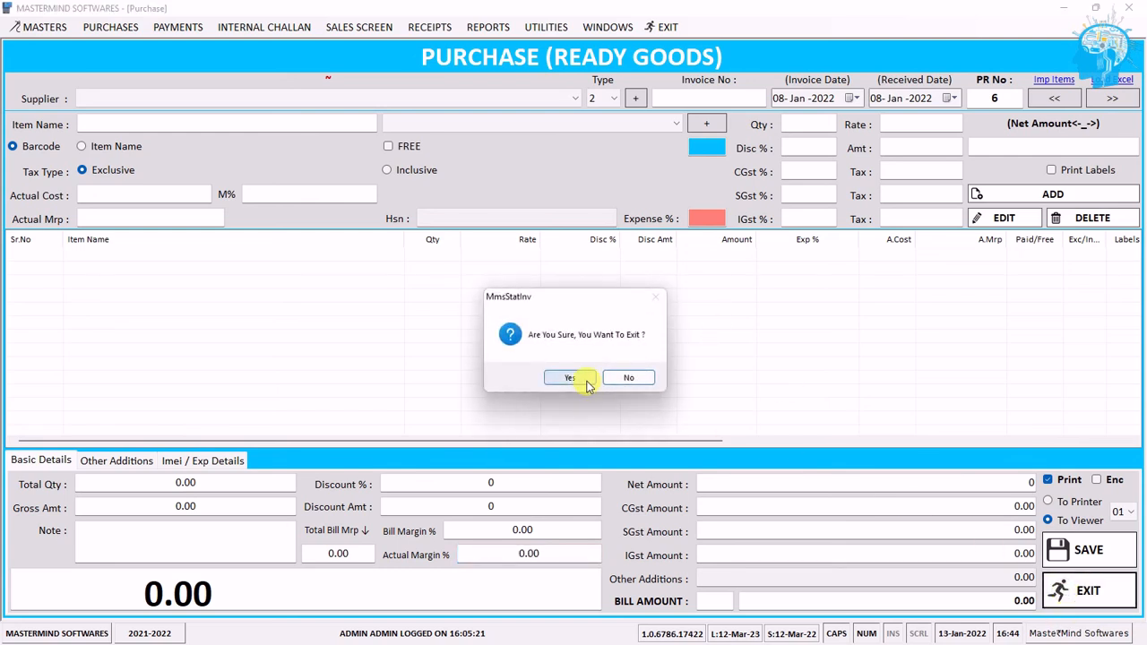